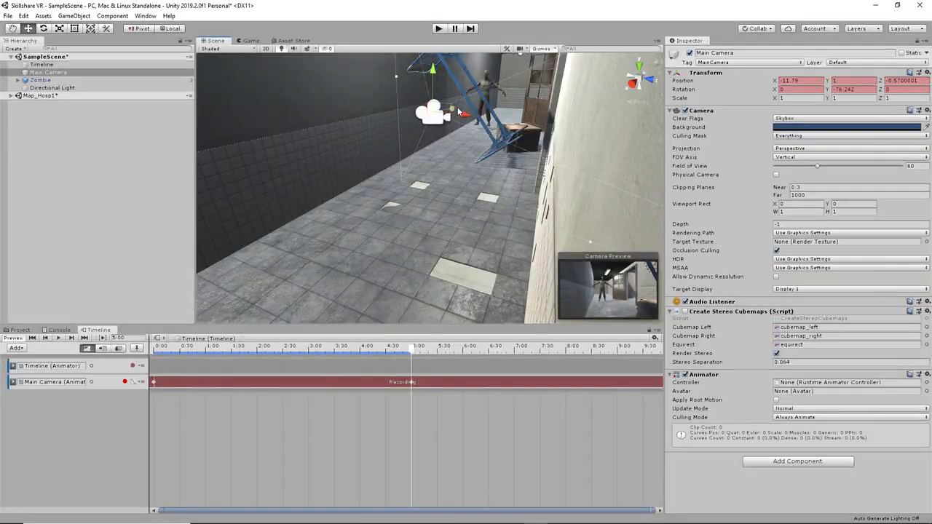
- Record the Main Camera moving down the corridor towards the zombie at the 5:00 mark and play the timeline from the start
drag(468, 85, 475, 113)
drag(411, 350, 67, 378)
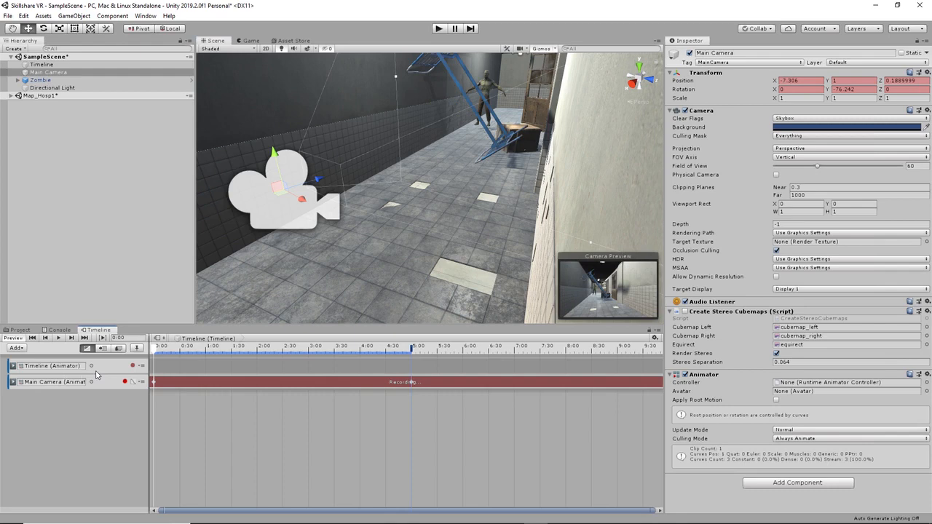
key(space)
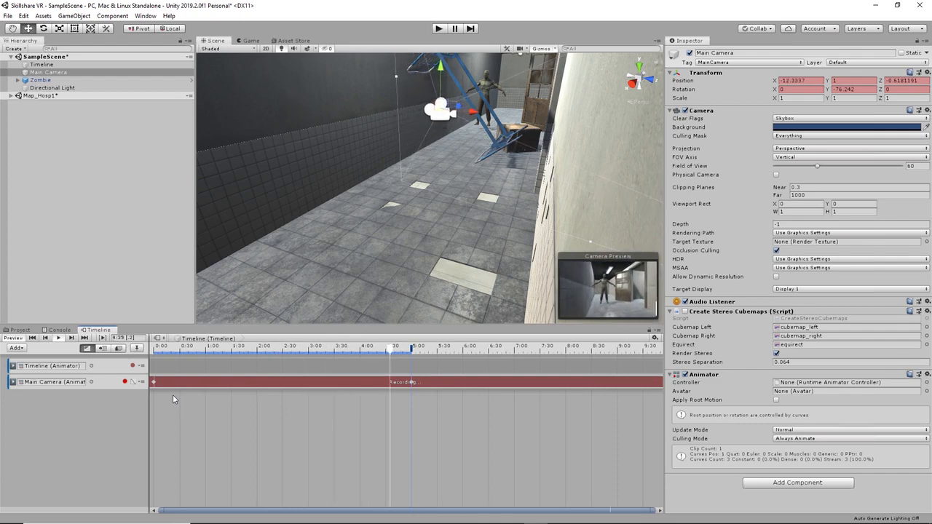
click(125, 383)
click(124, 383)
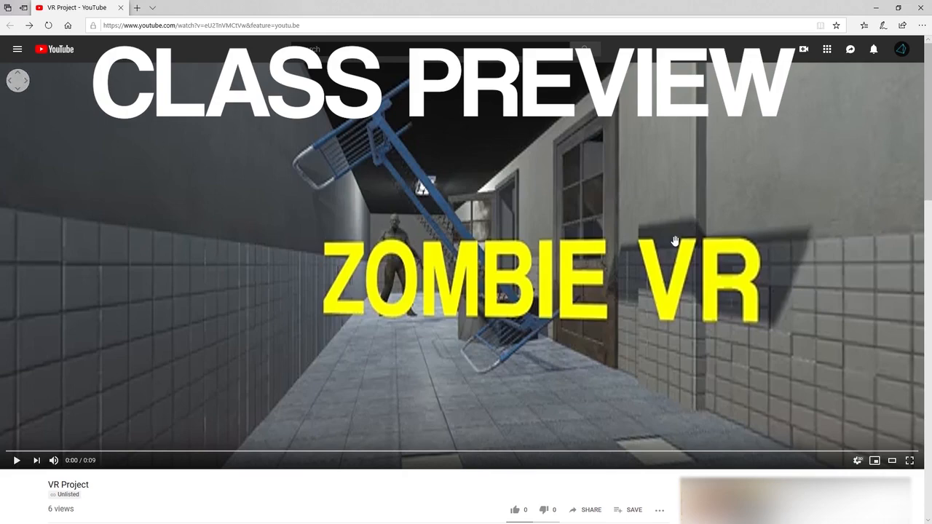
- Switch to the browser, play the VR Project video on YouTube and look around the 360-degree hallway scene
click(14, 461)
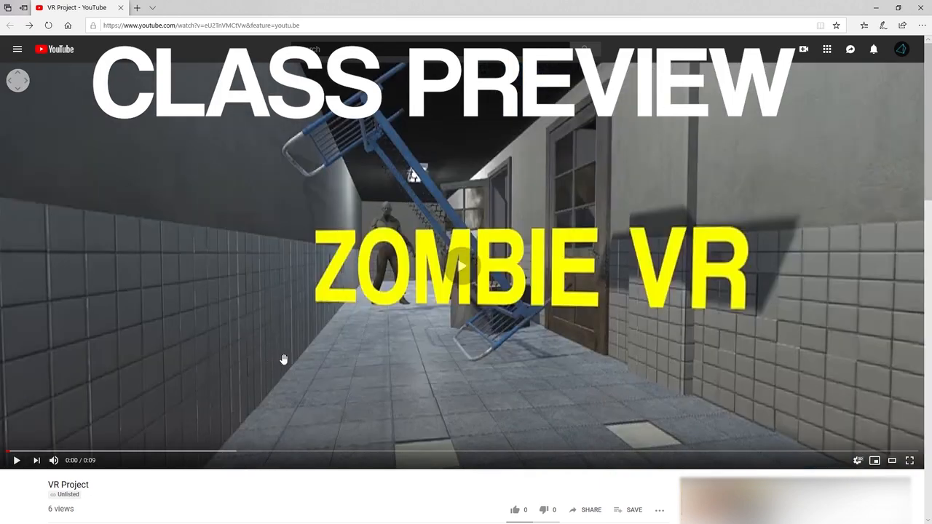
click(283, 360)
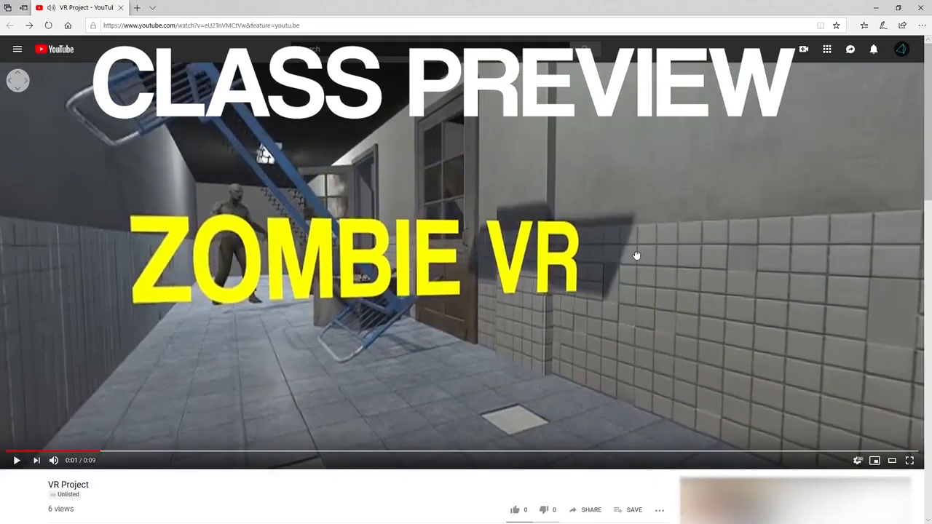
drag(637, 255, 606, 244)
drag(463, 256, 563, 227)
drag(345, 228, 376, 259)
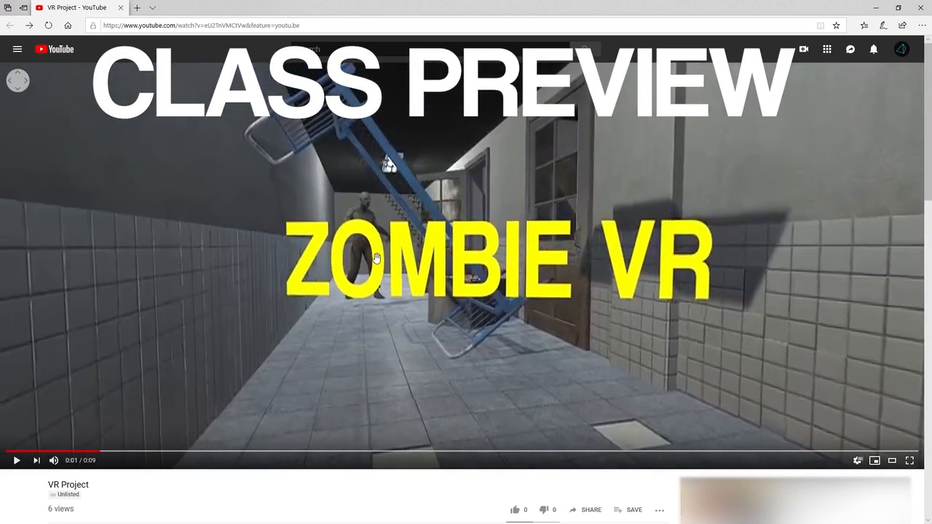
drag(376, 258, 421, 244)
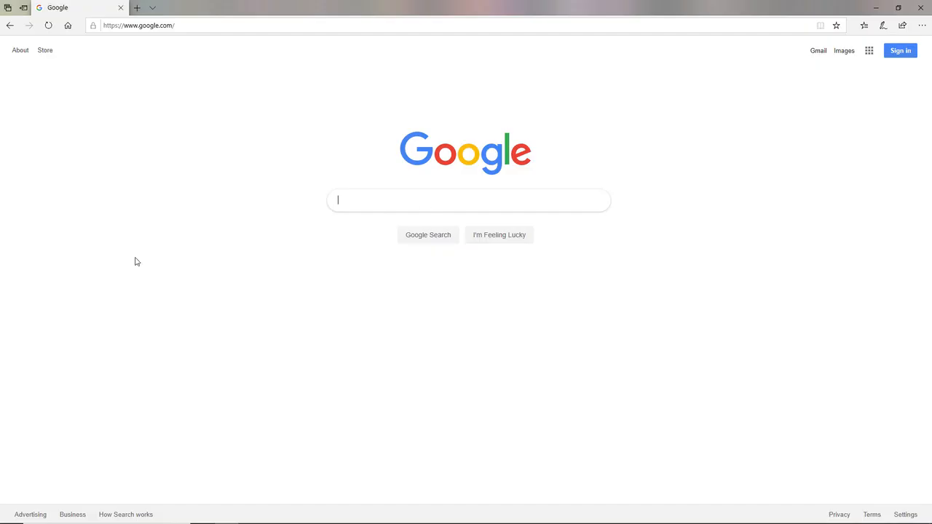
- Search Google for unity and download Unity Hub from the Unity Personal download page
text(nity)
key(Return)
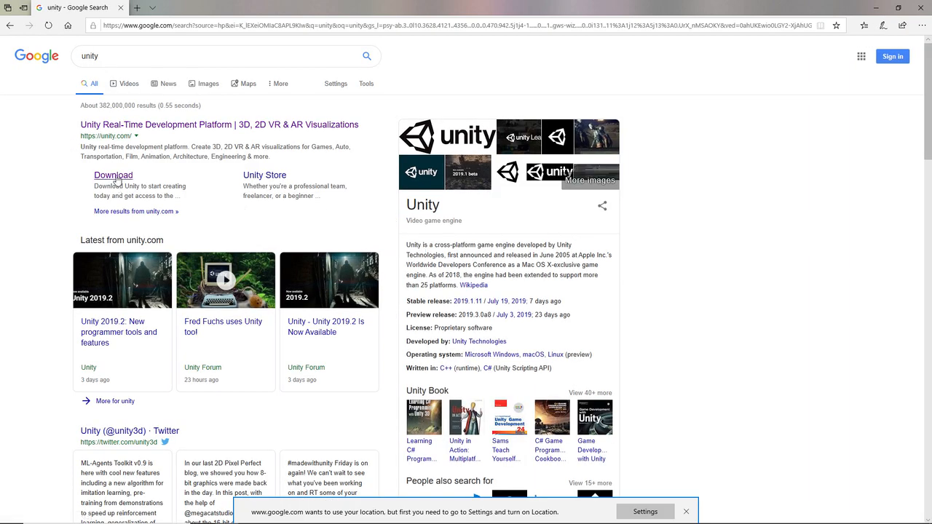
click(116, 178)
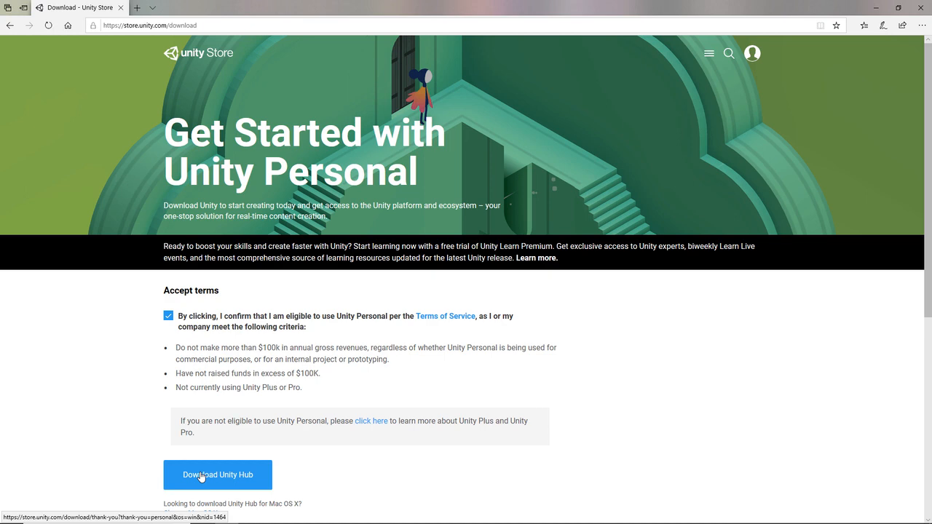
click(201, 477)
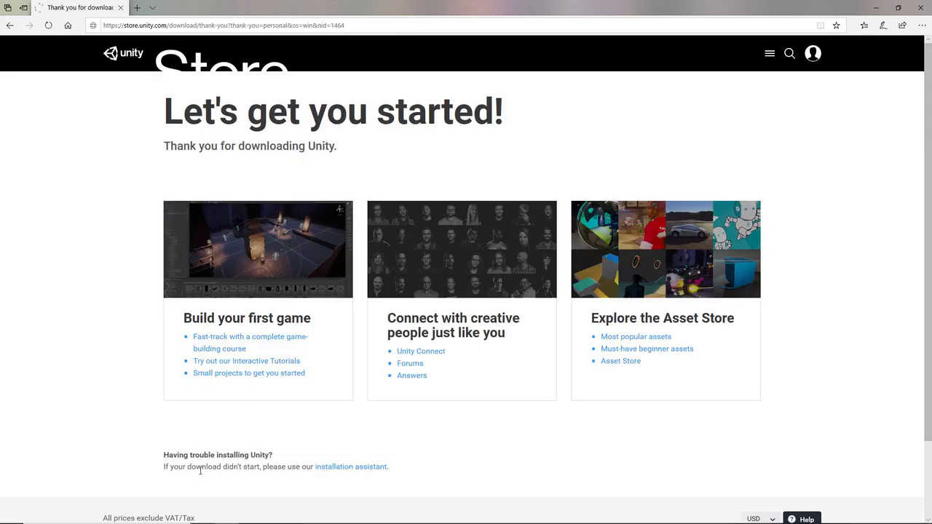
click(502, 508)
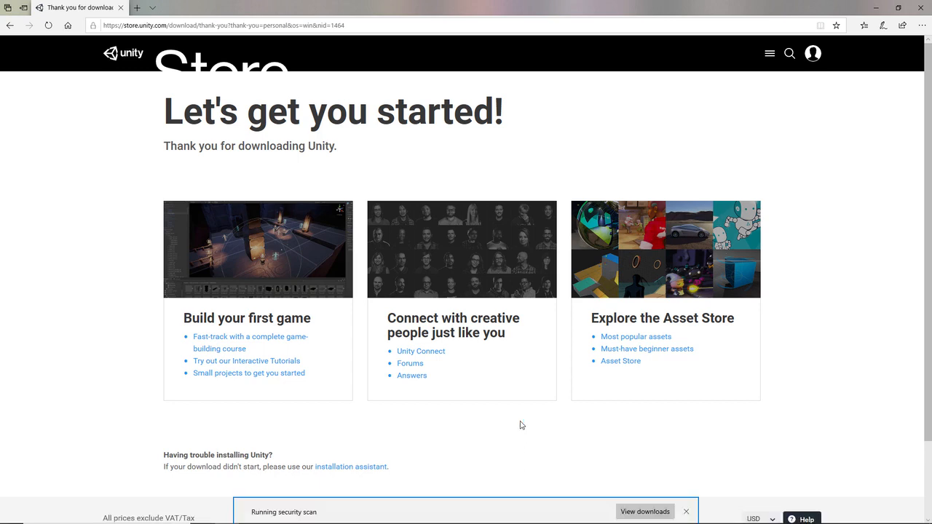
- Install Unity Hub, closing the running instance, and launch it with firewall access allowed on public networks
click(525, 348)
click(521, 345)
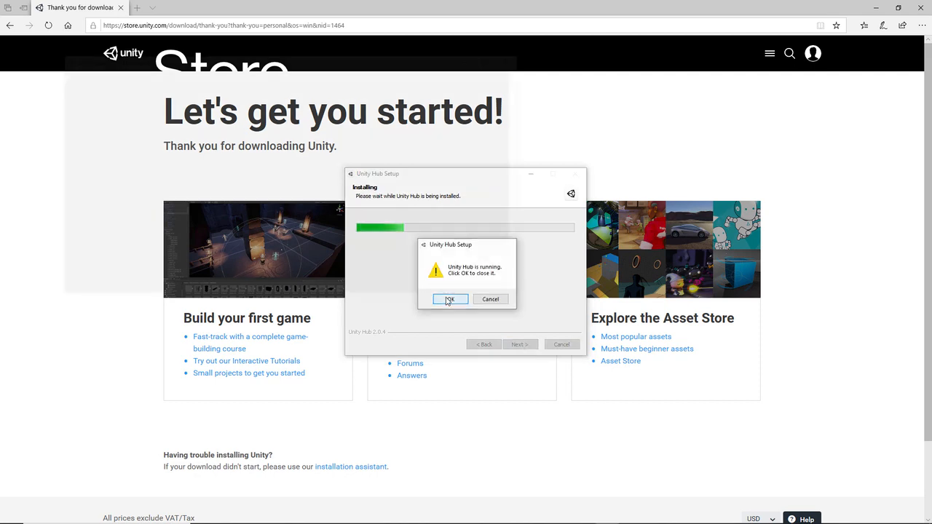
click(449, 300)
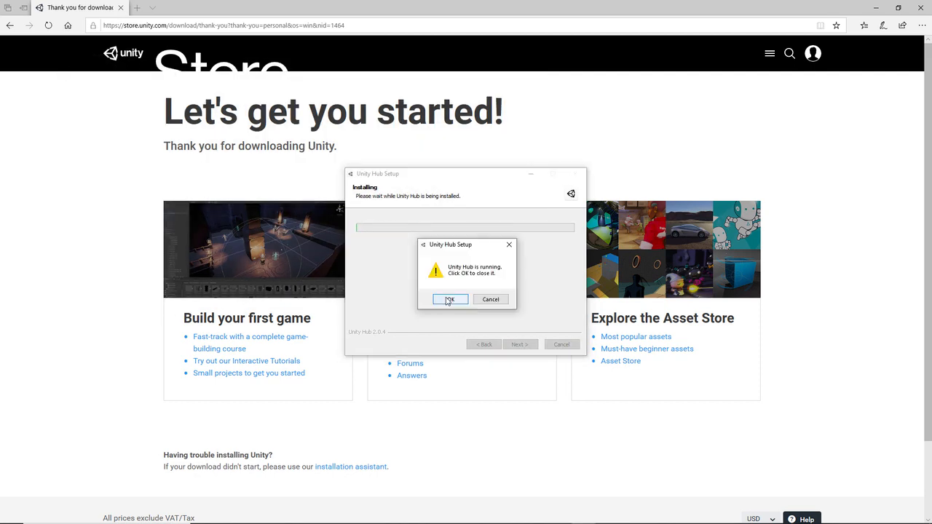
click(447, 300)
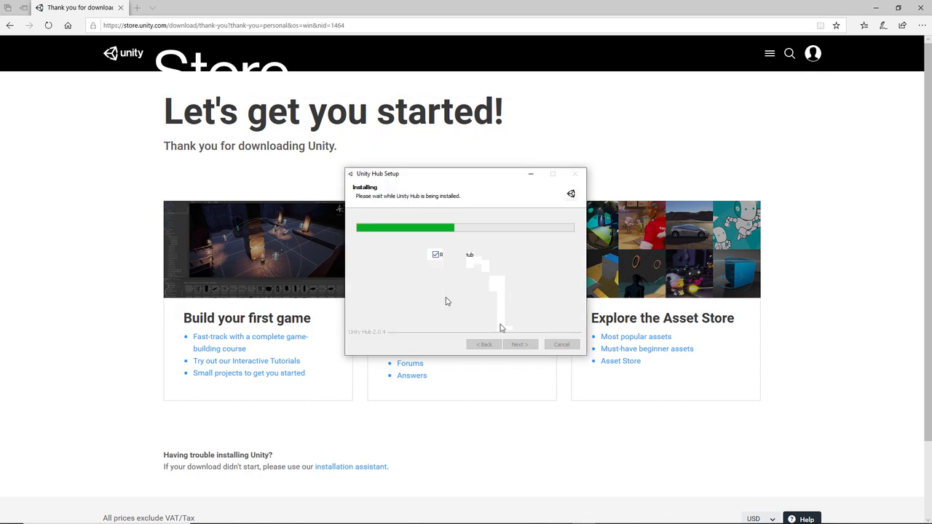
click(520, 344)
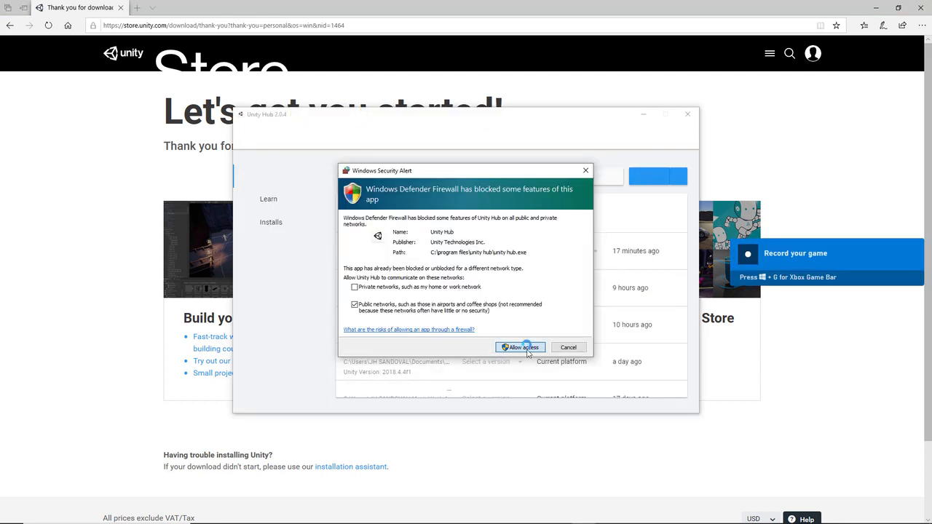
click(527, 349)
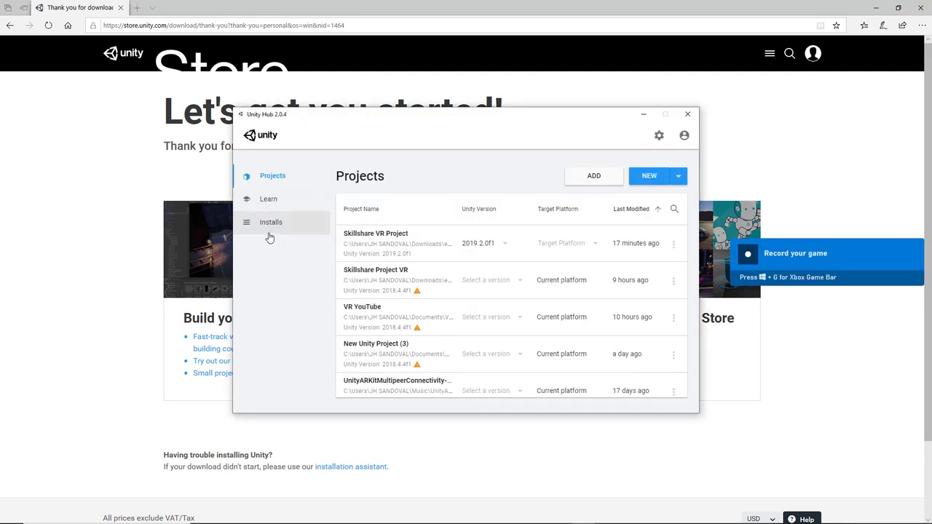
- Review the Unity versions and optional modules that can be added to the installs in Unity Hub
click(270, 227)
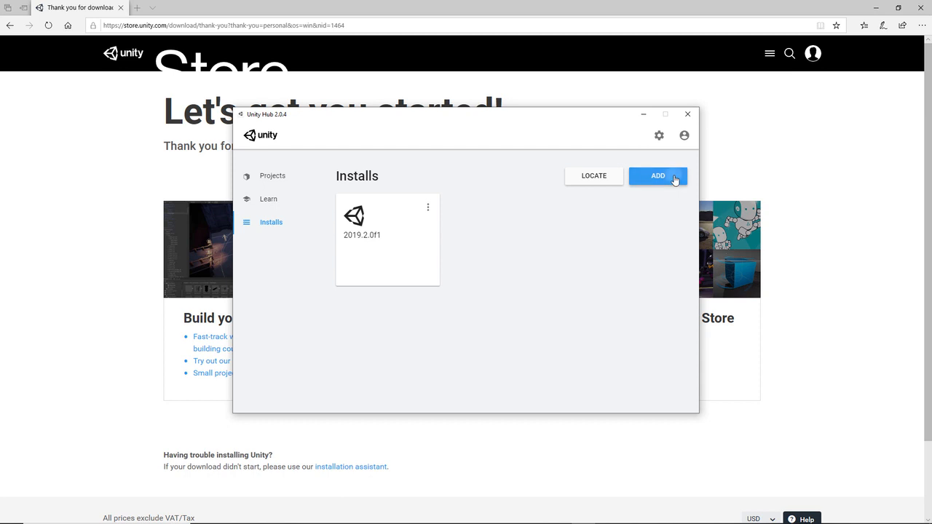
click(657, 176)
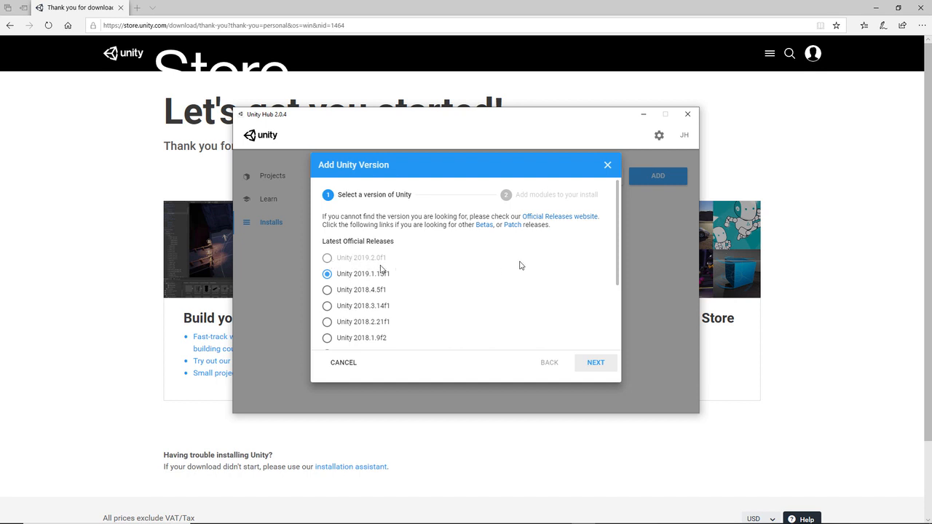
click(596, 362)
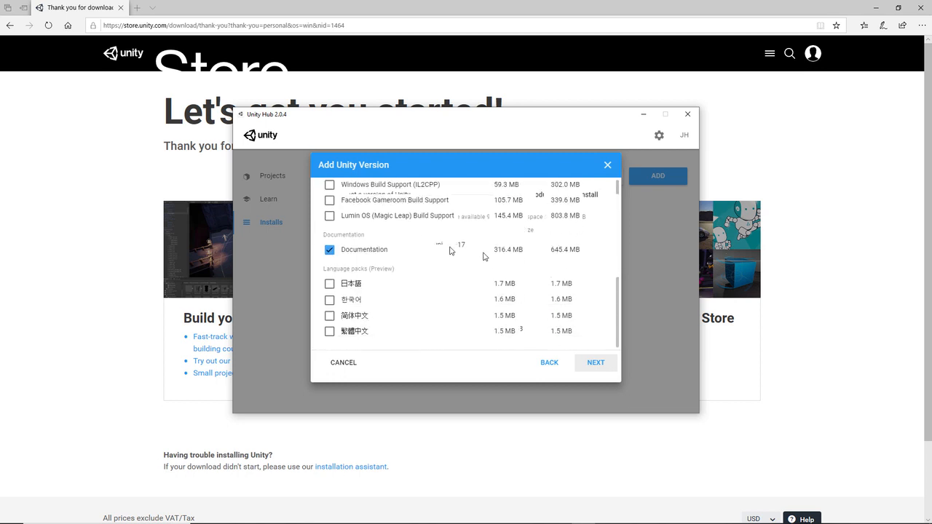
click(596, 362)
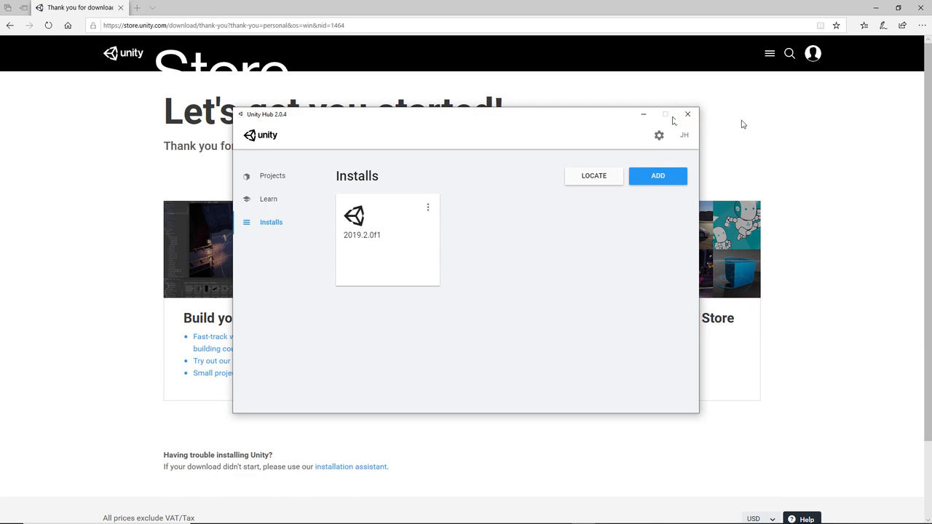
- Switch back to the browser and go to the Google home page
click(773, 124)
click(306, 25)
click(383, 48)
click(306, 25)
text(gool)
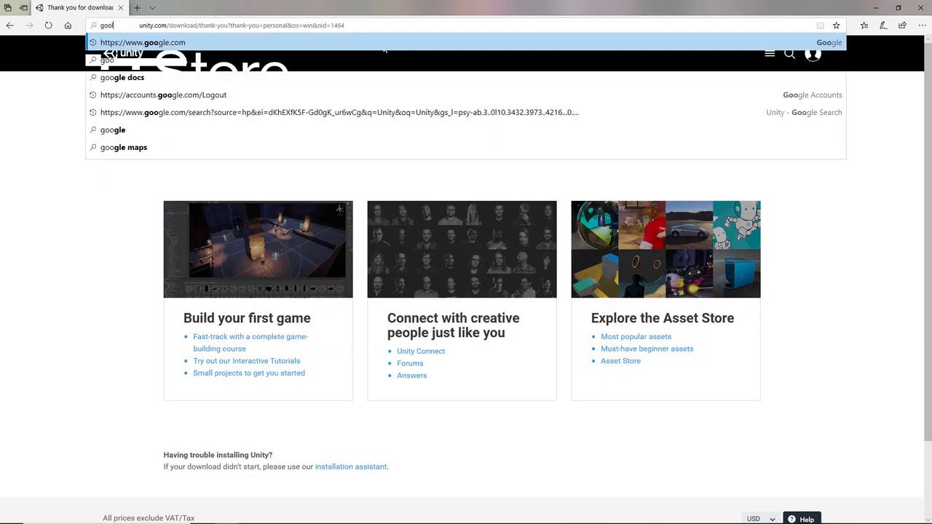
click(305, 25)
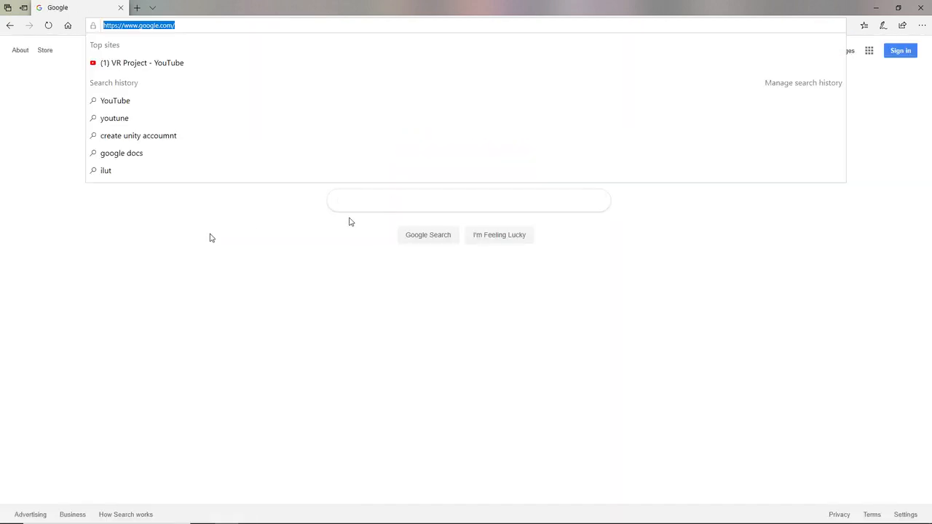
- Search Google for unity id and open the Unity ID site from the results
text(unity id)
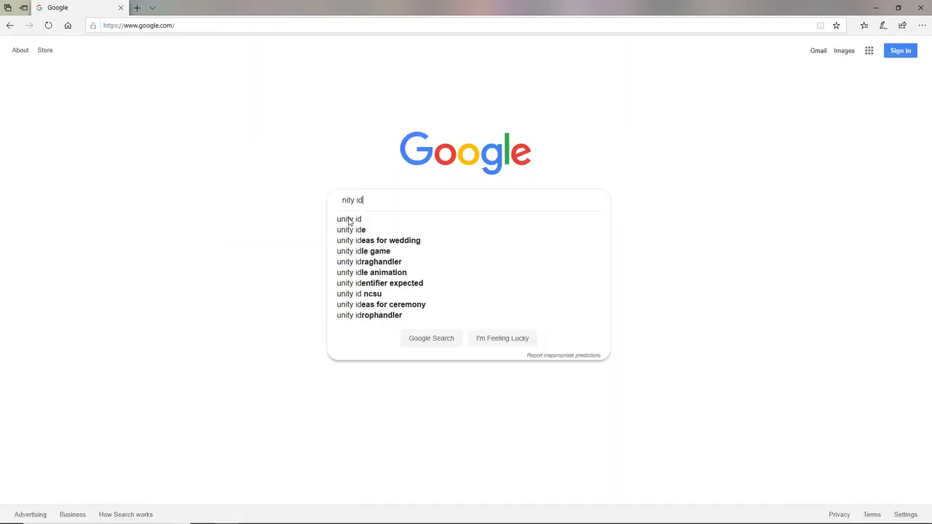
key(BackSpace)
key(BackSpace)
key(BackSpace)
key(BackSpace)
key(BackSpace)
key(BackSpace)
key(BackSpace)
key(BackSpace)
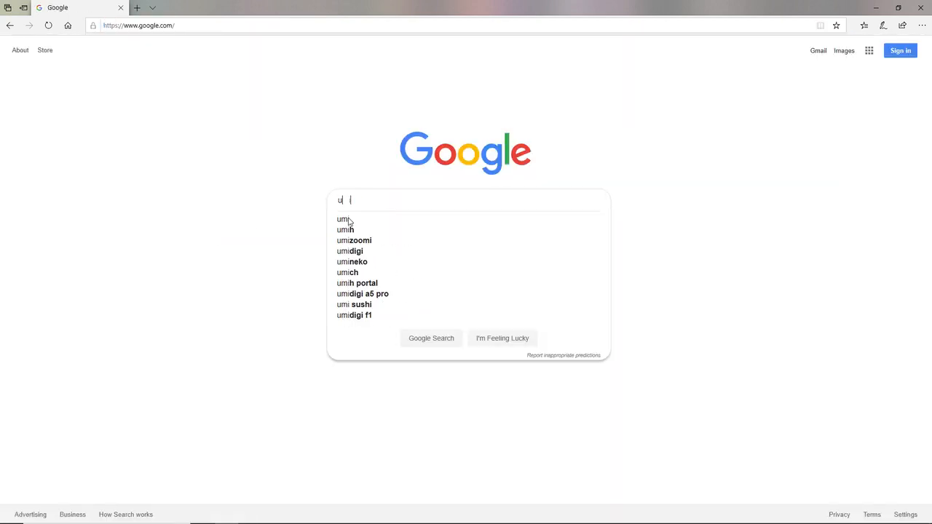
text(unity id)
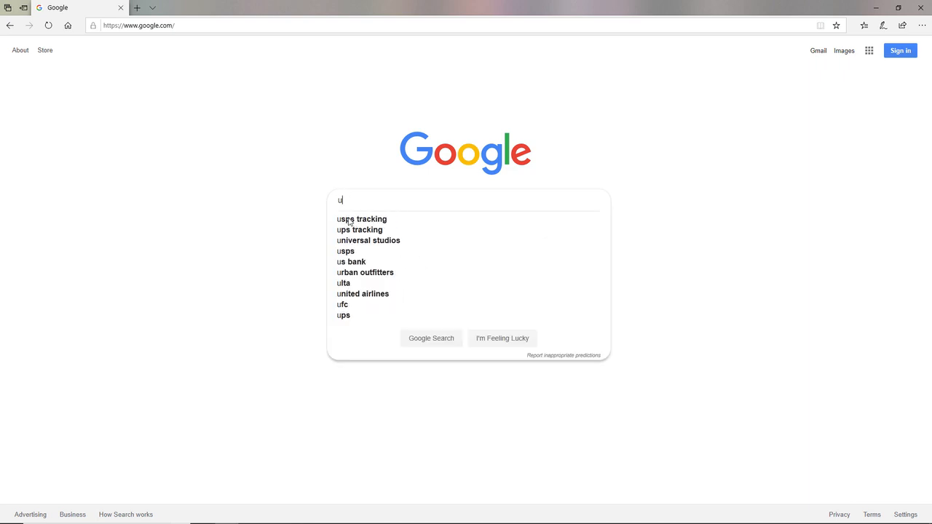
key(Return)
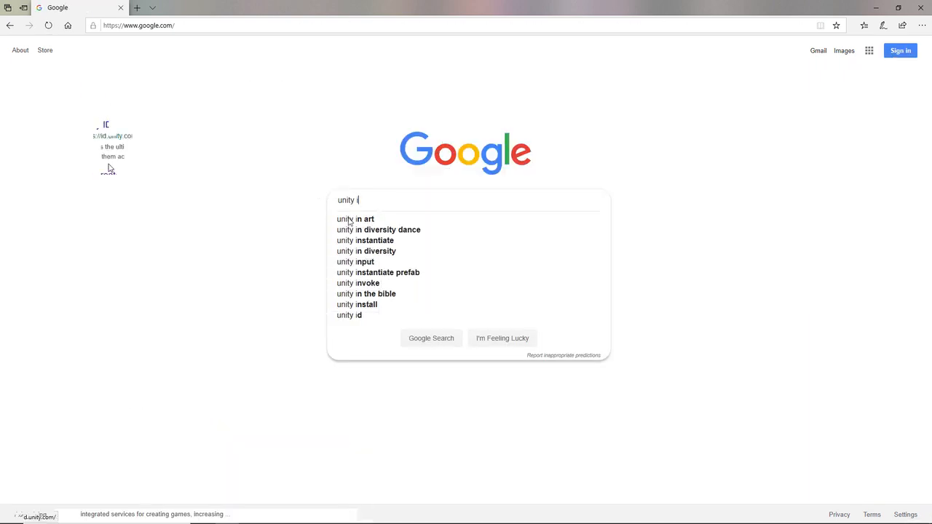
click(109, 172)
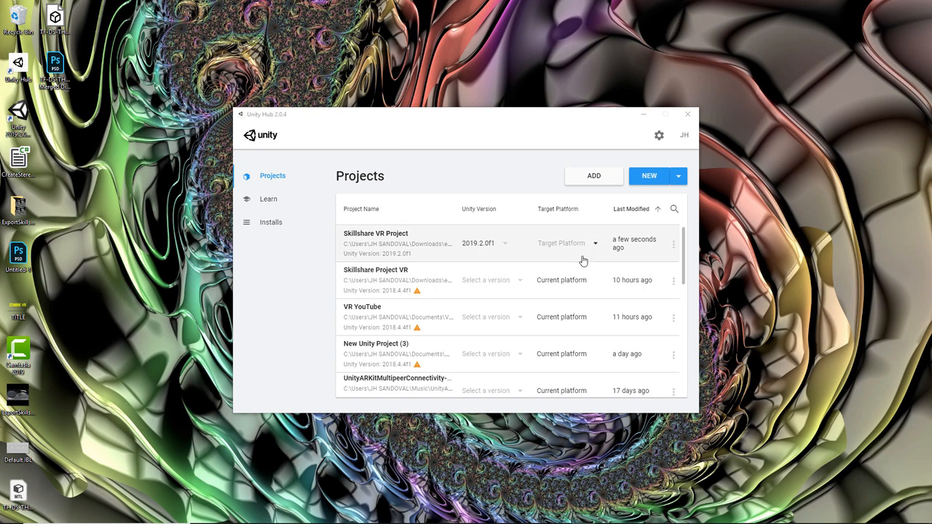
- Create a new Unity 2019.2.0f1 project in Unity Hub from the 3D template, named Skillshare VR
click(655, 176)
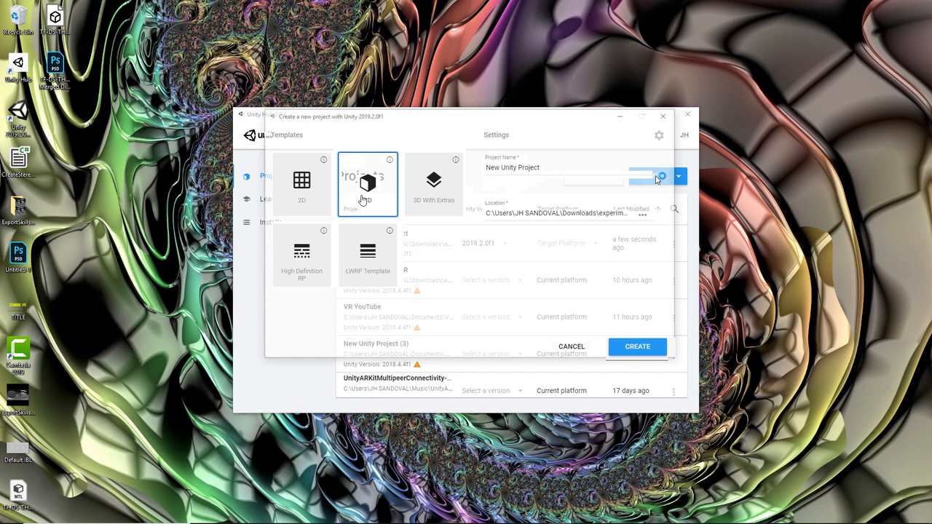
click(619, 164)
key(ctrl+a)
text(Skillshare VR)
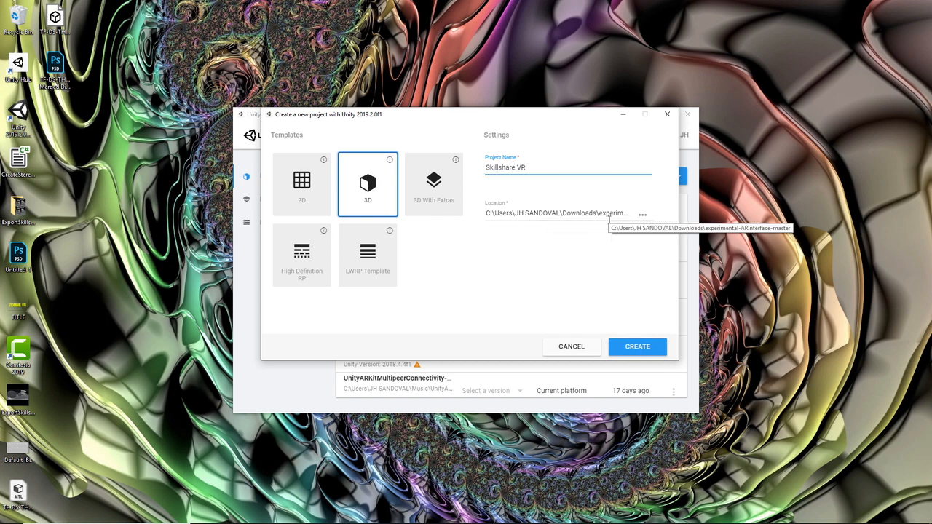
click(642, 345)
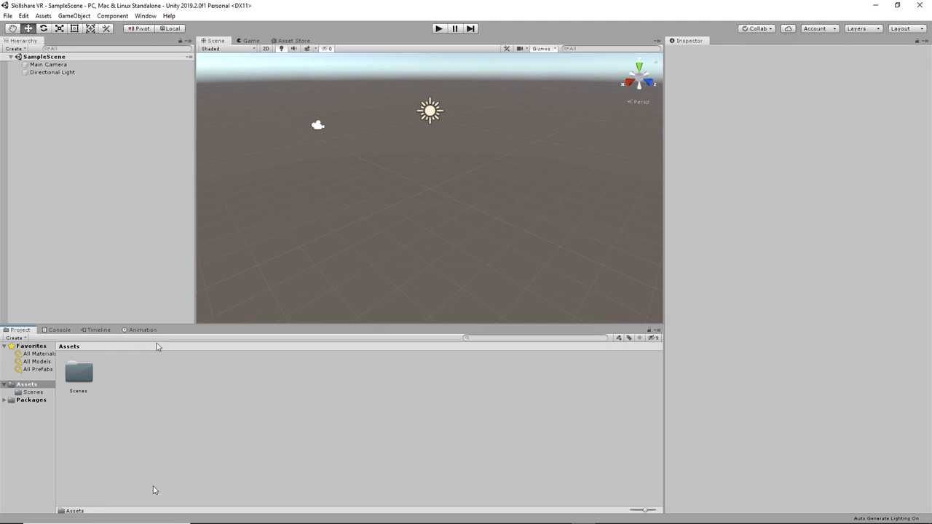
- Create four new folders in the project's Assets folder
key(ctrl)
right_click(135, 367)
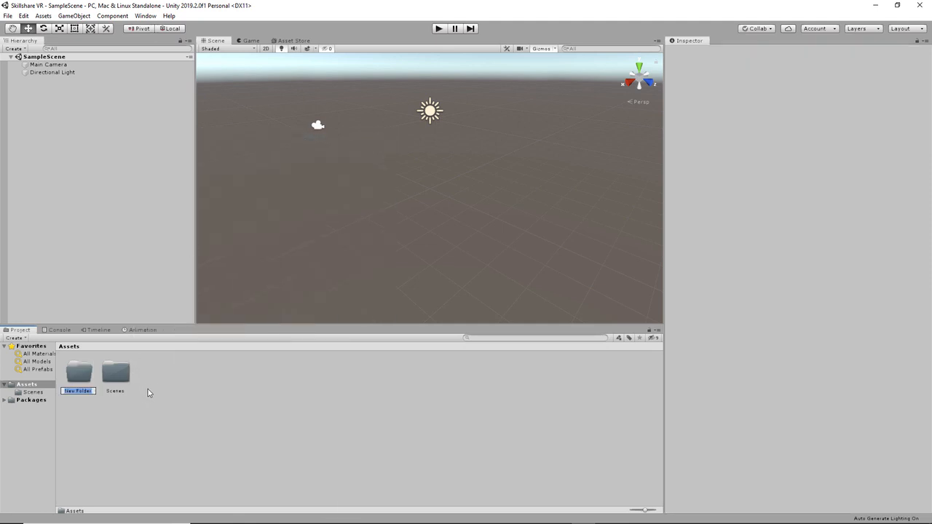
right_click(149, 389)
mouse_move(208, 162)
click(310, 149)
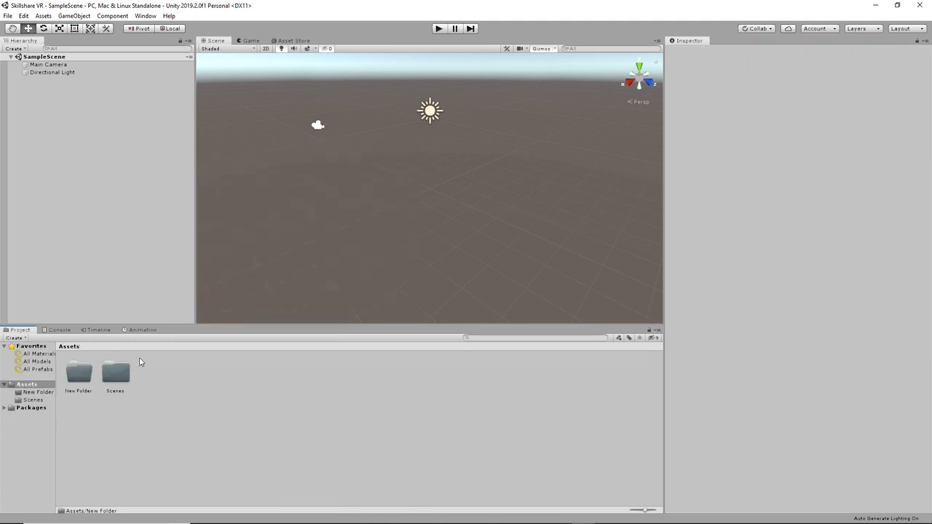
right_click(166, 374)
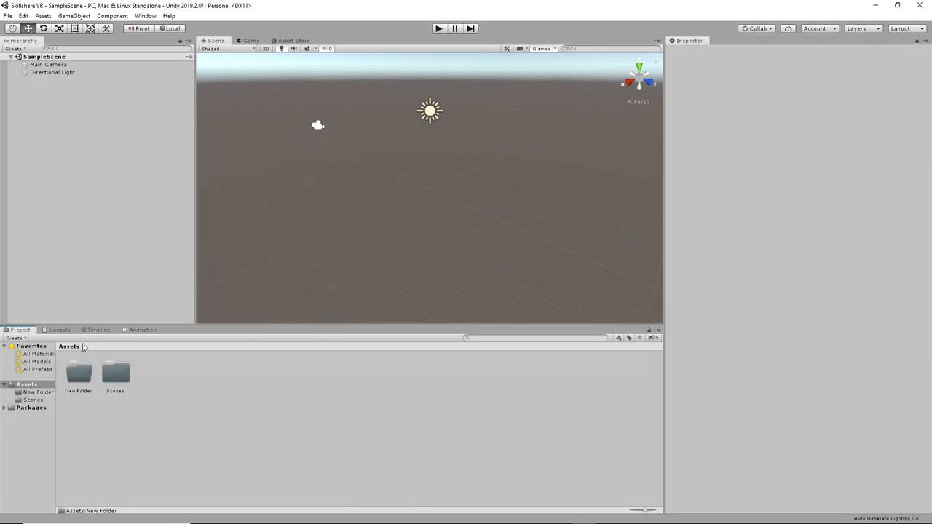
right_click(166, 375)
mouse_move(229, 148)
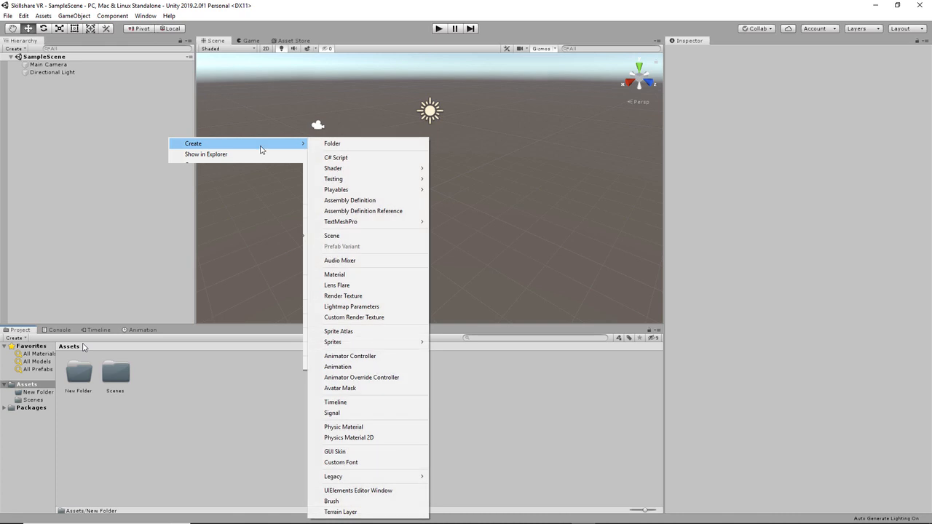
click(346, 144)
right_click(193, 375)
mouse_move(314, 146)
click(349, 149)
key(Return)
right_click(270, 382)
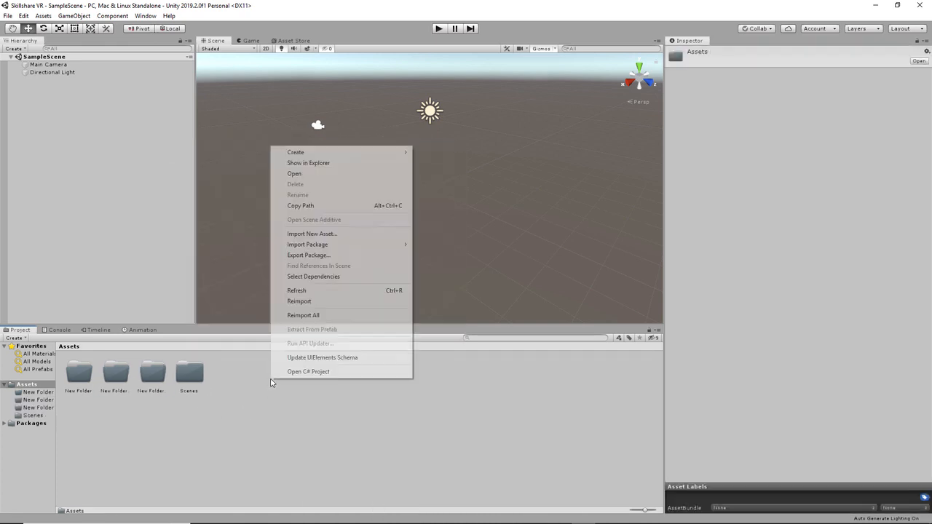
mouse_move(296, 152)
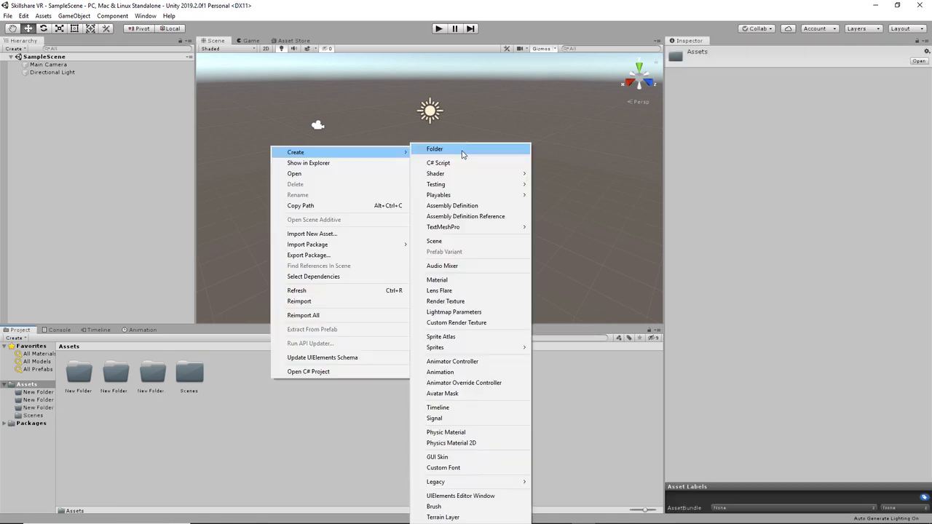
click(430, 148)
click(462, 150)
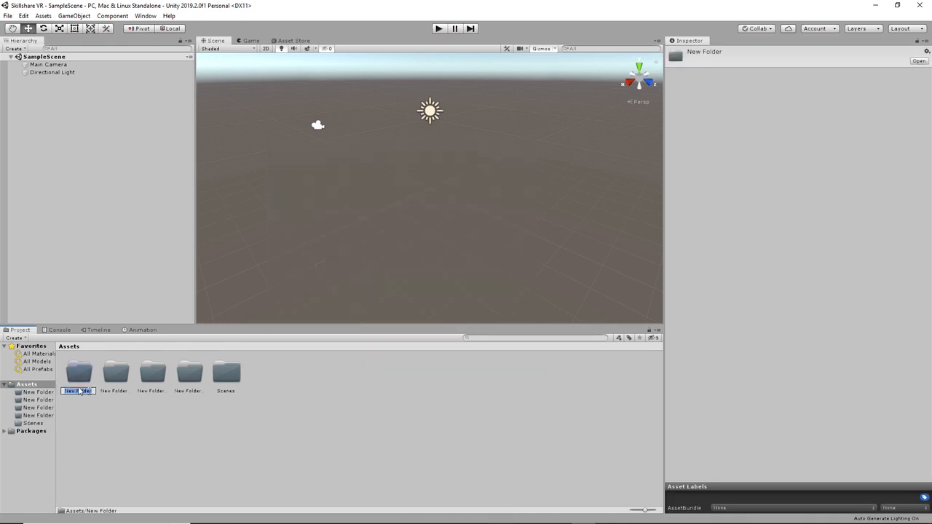
- Rename the first new folder CHARACTERS and the second one Environments
text(d)
text(HARACTERS)
key(Return)
click(117, 391)
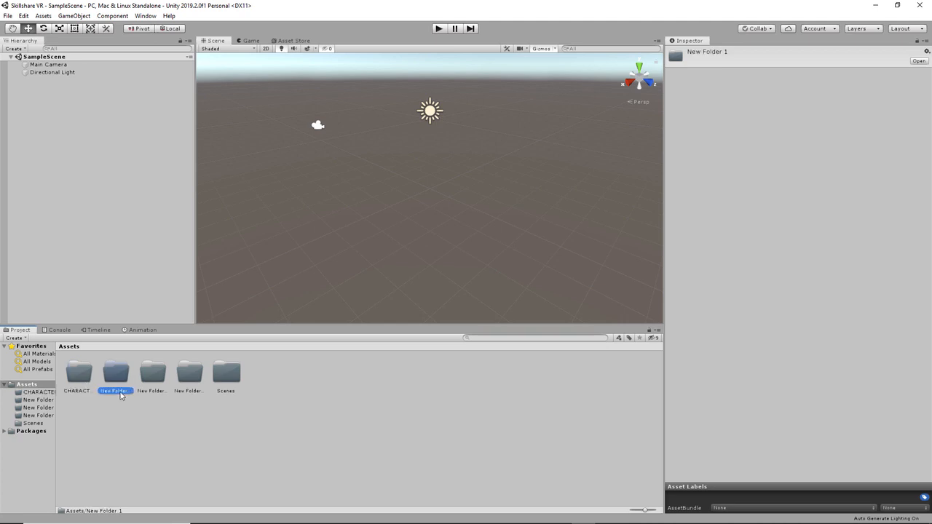
click(118, 391)
text(Environments)
key(Return)
- Rename the two remaining new folders Scripts and Render Textures
click(151, 391)
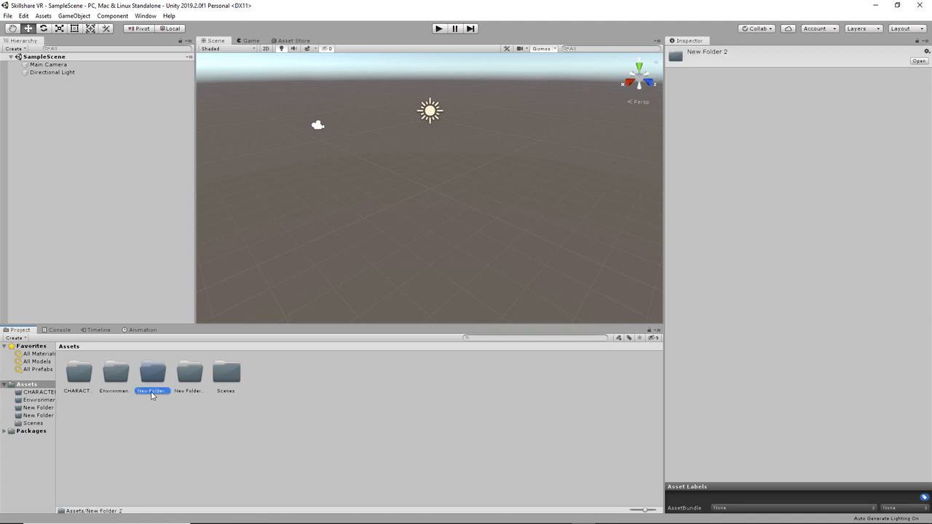
click(151, 394)
key(BackSpace)
key(Return)
click(155, 378)
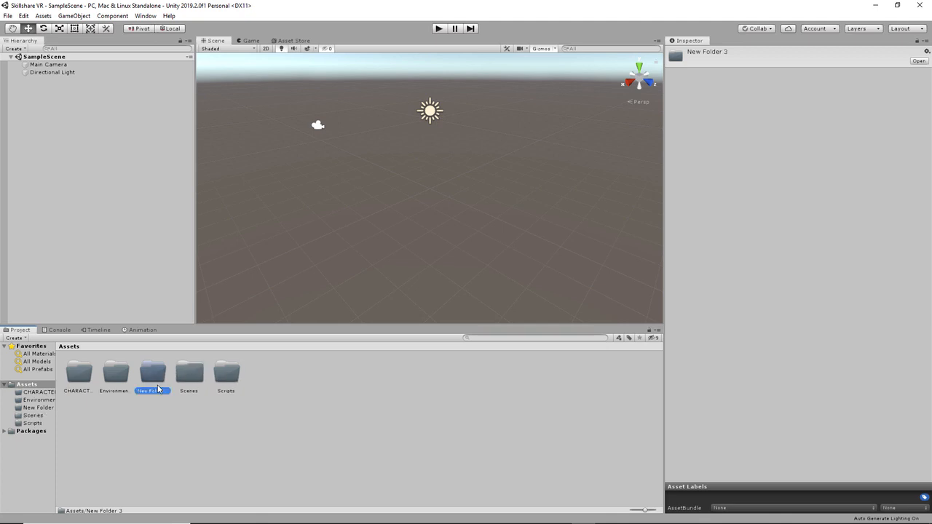
click(159, 390)
text(Render Textures)
key(Return)
- Open the Render Textures folder and create three render textures in it
click(86, 398)
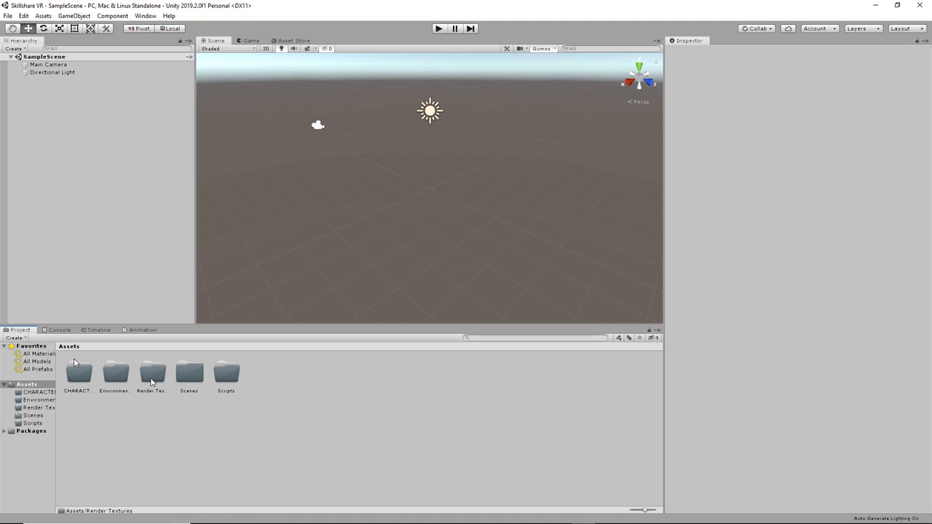
double_click(152, 380)
key(BackSpace)
right_click(117, 377)
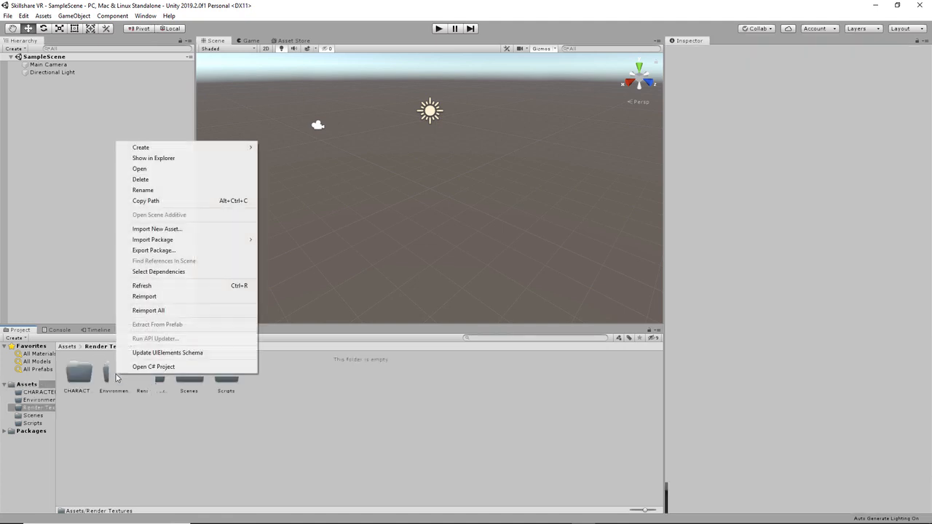
mouse_move(146, 147)
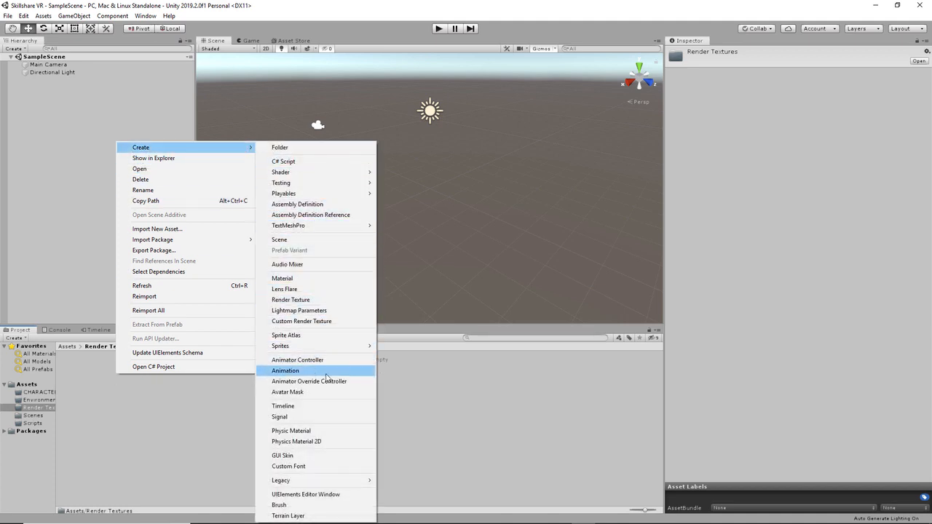
click(324, 300)
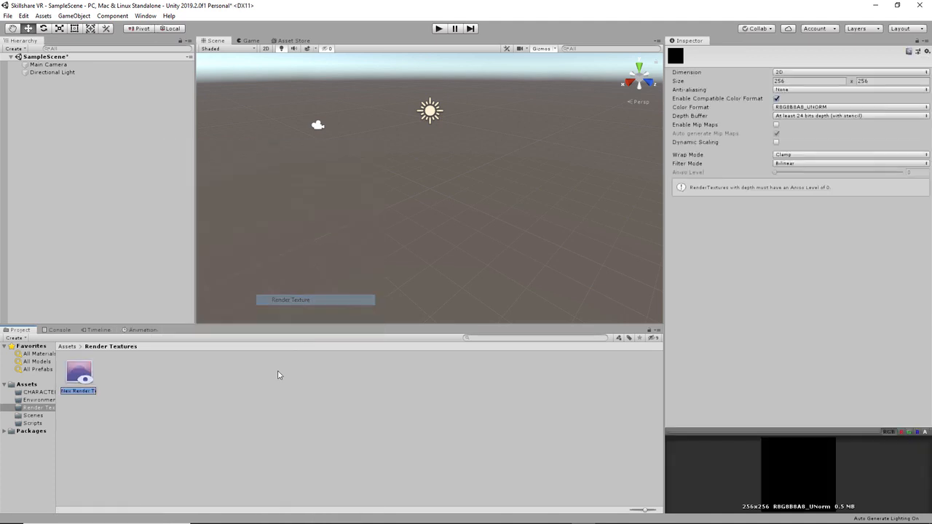
right_click(198, 382)
mouse_move(277, 158)
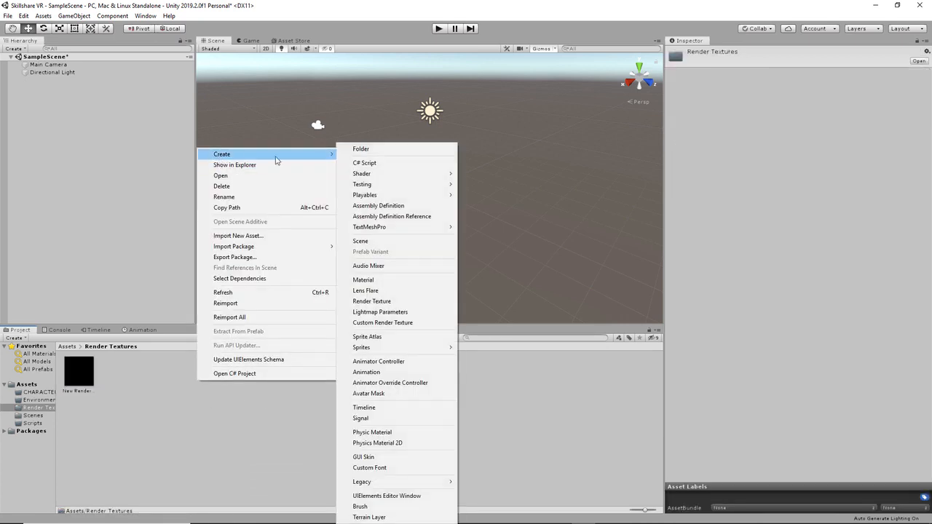
click(423, 301)
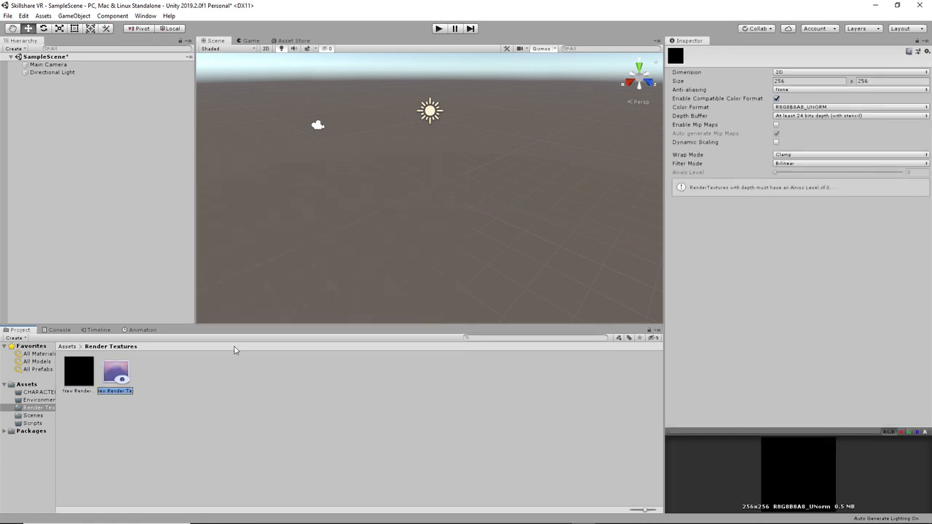
right_click(160, 396)
mouse_move(219, 169)
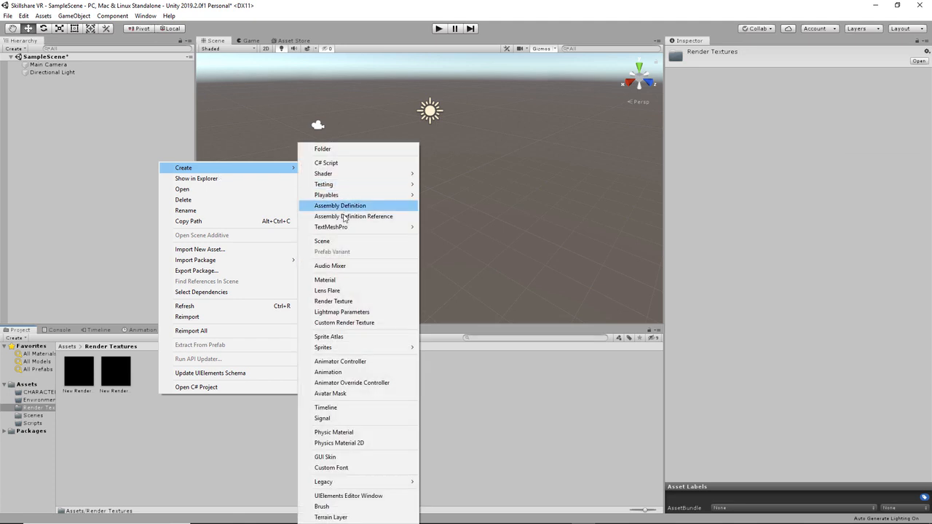
click(352, 302)
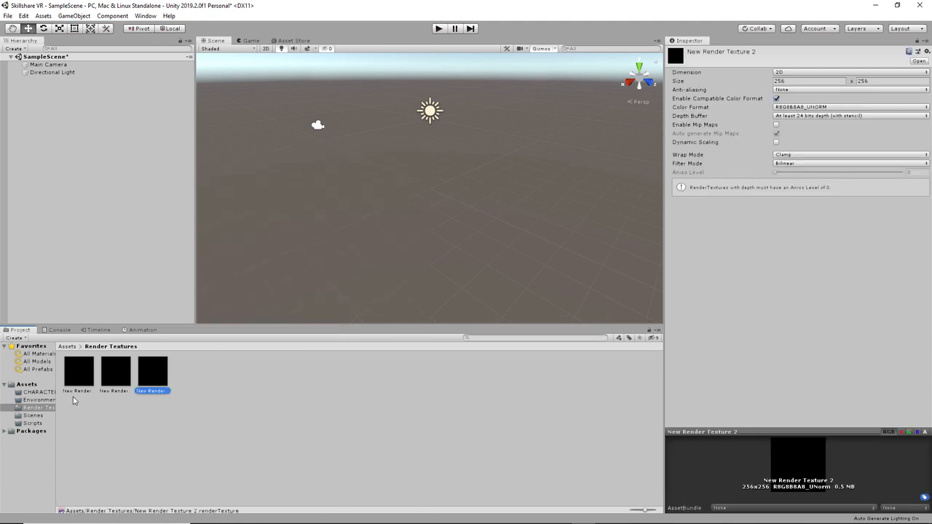
- Rename the first render texture cubemap_left and set its dimension to Cube with a size of 4096 x 4096
click(78, 371)
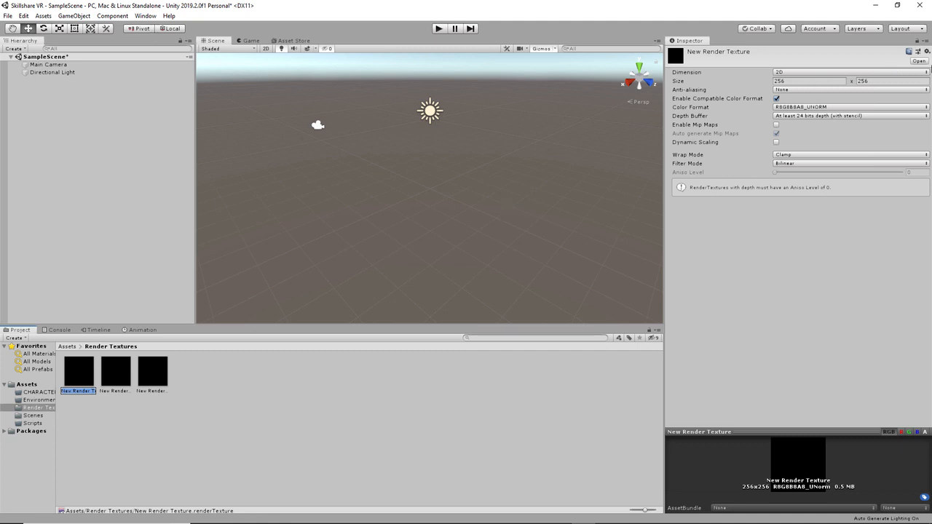
text(cubemap_left)
key(Return)
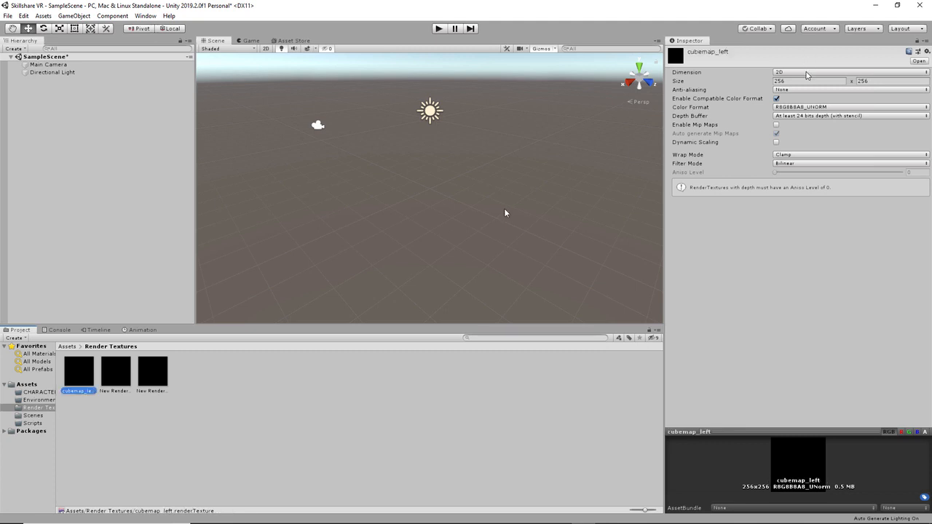
click(801, 72)
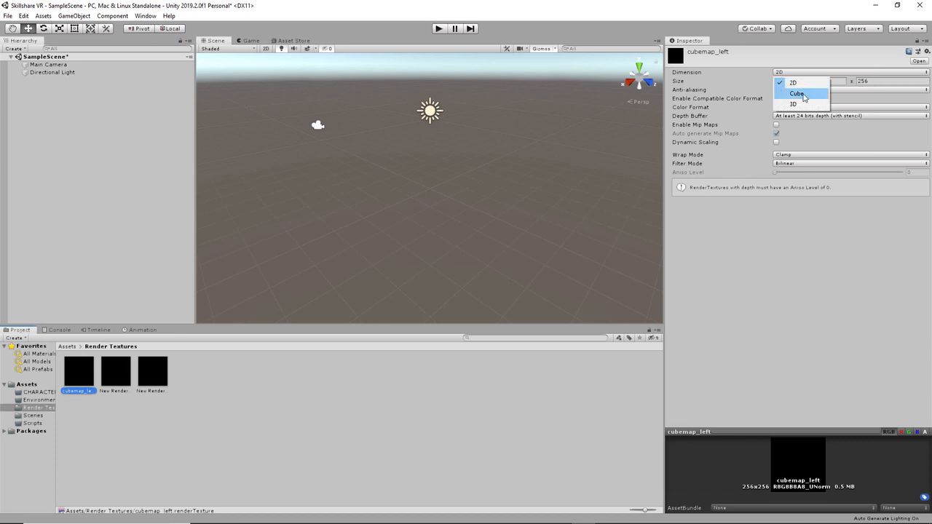
click(805, 90)
click(807, 81)
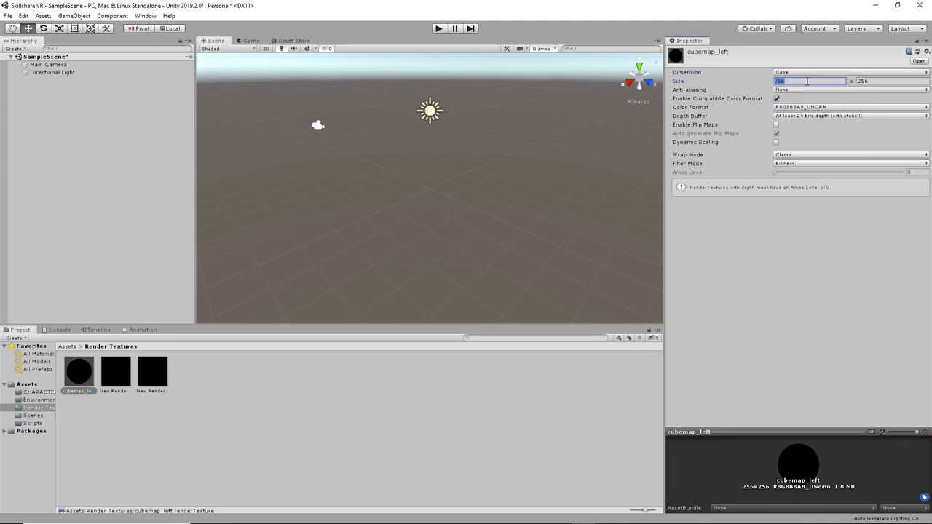
text(4096)
key(Tab)
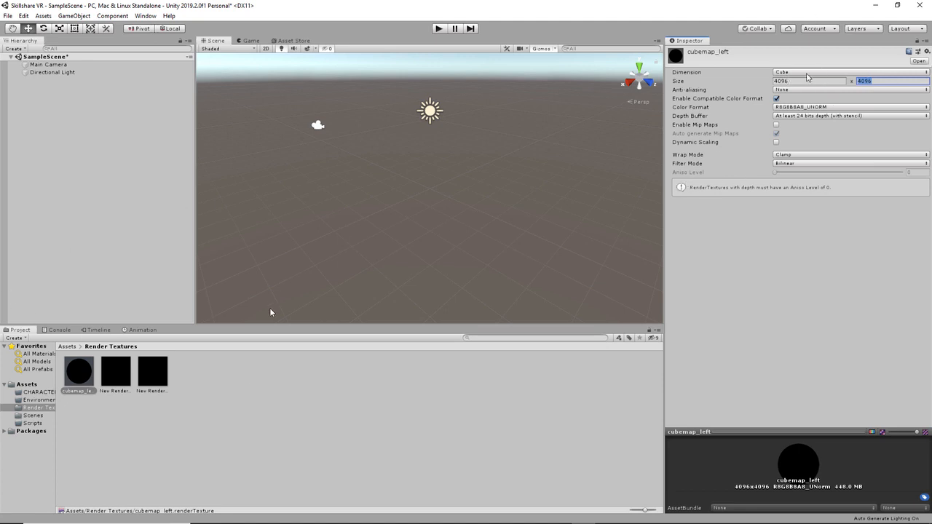
click(243, 376)
- Rename the second render texture cubemap_right
click(127, 380)
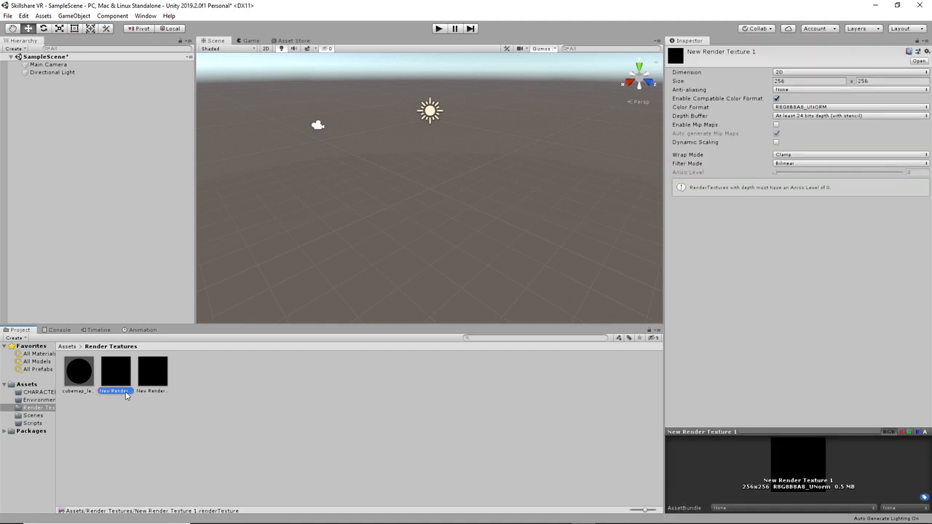
click(125, 394)
text(cubemap_right)
key(BackSpace)
key(BackSpace)
key(BackSpace)
key(BackSpace)
key(BackSpace)
key(BackSpace)
key(Return)
- Set the cubemap_right texture's dimension to Cube and its size to 4096 x 4096
click(778, 73)
click(798, 81)
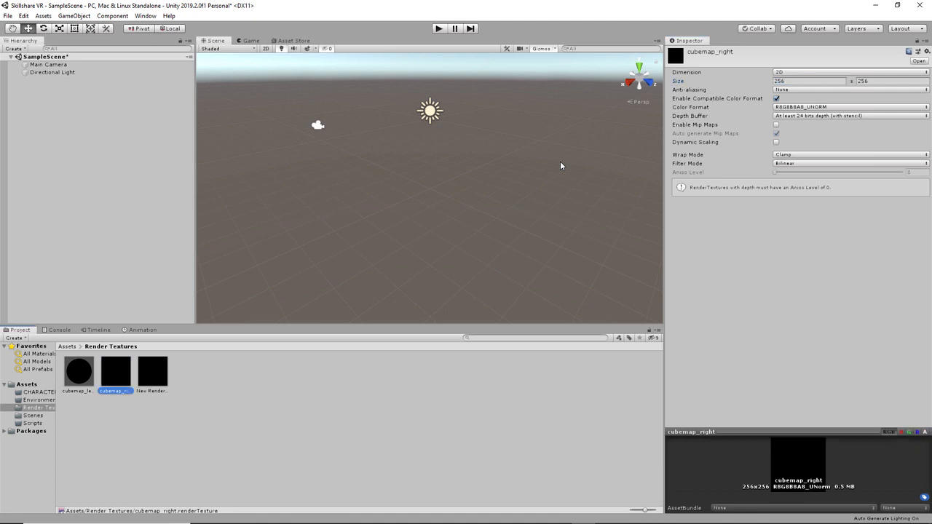
click(797, 82)
text(4096)
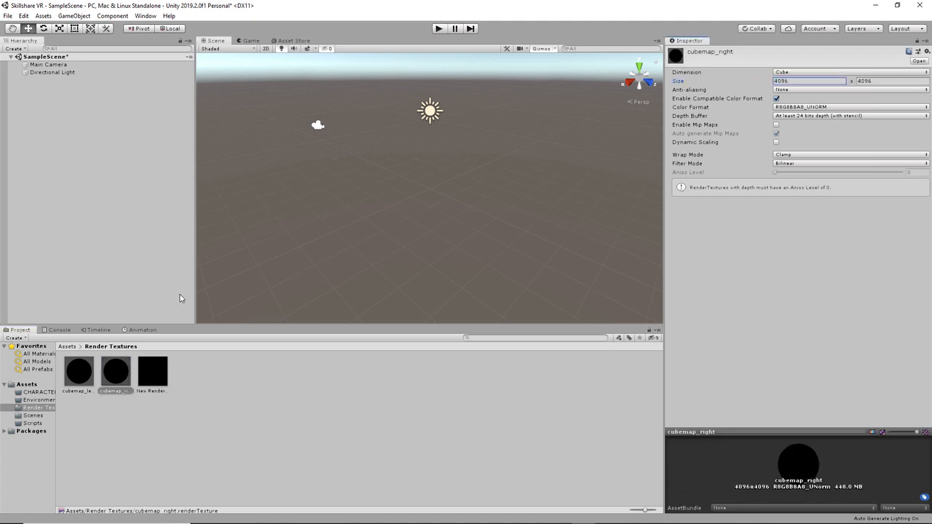
- Rename the third render texture equirect and set its size to 4096 x 4096, keeping the 2D dimension
click(161, 392)
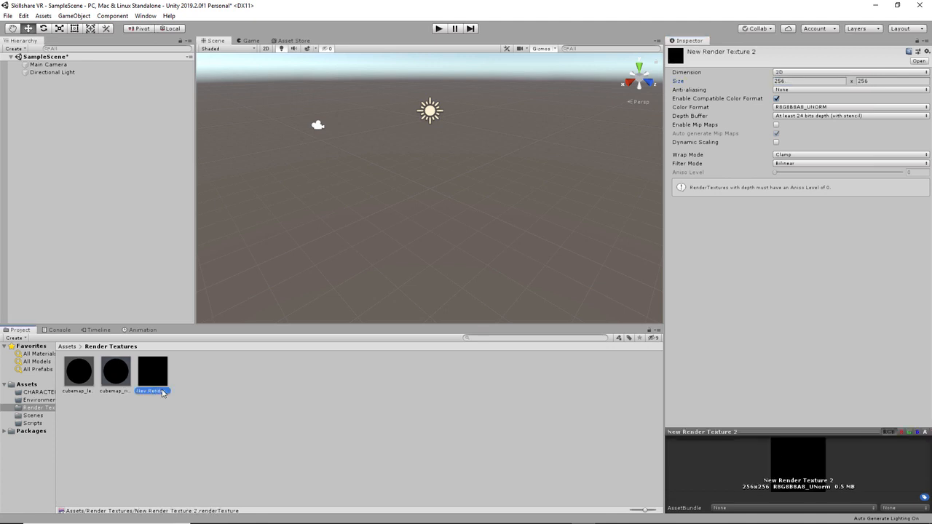
text(equirect)
key(Return)
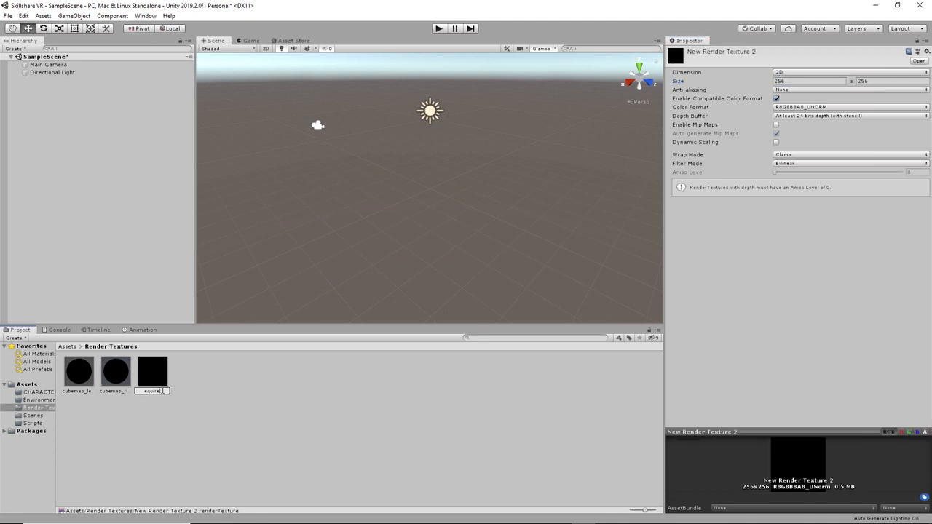
key(Return)
click(801, 82)
text(4)
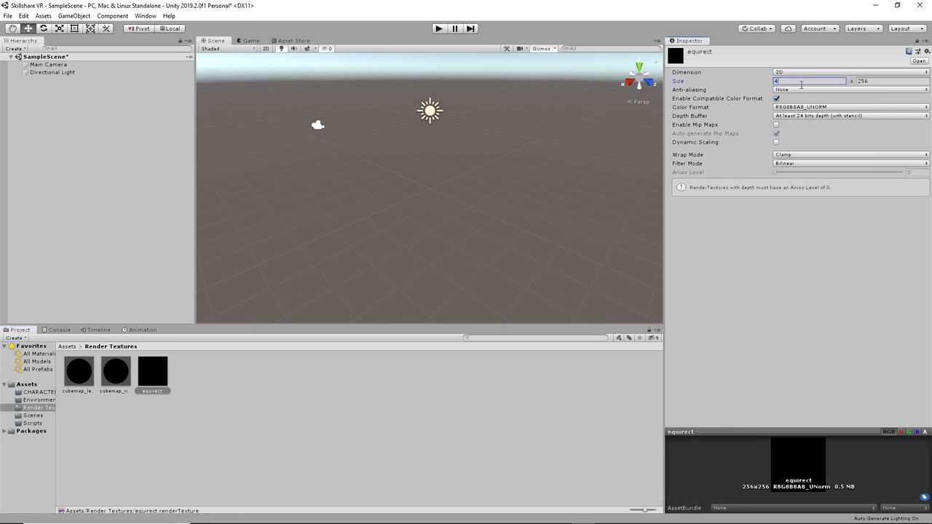
text(4096)
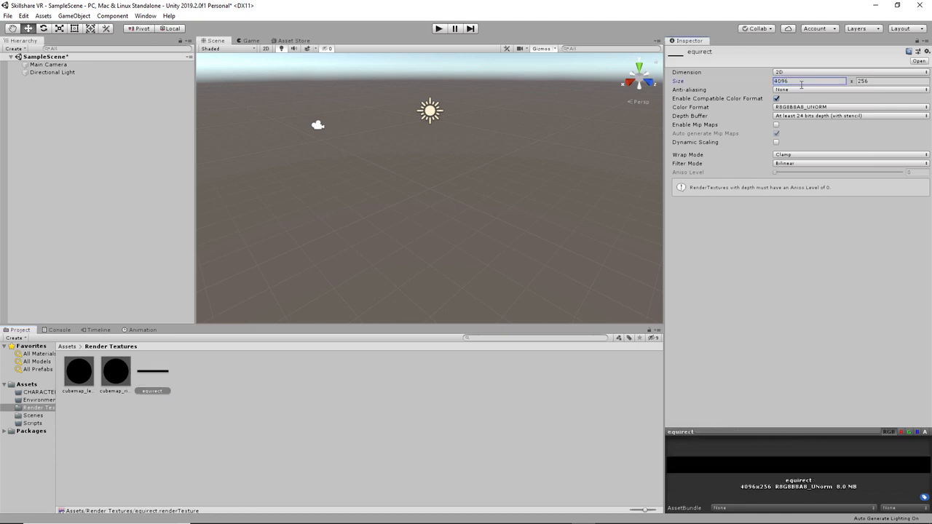
click(869, 81)
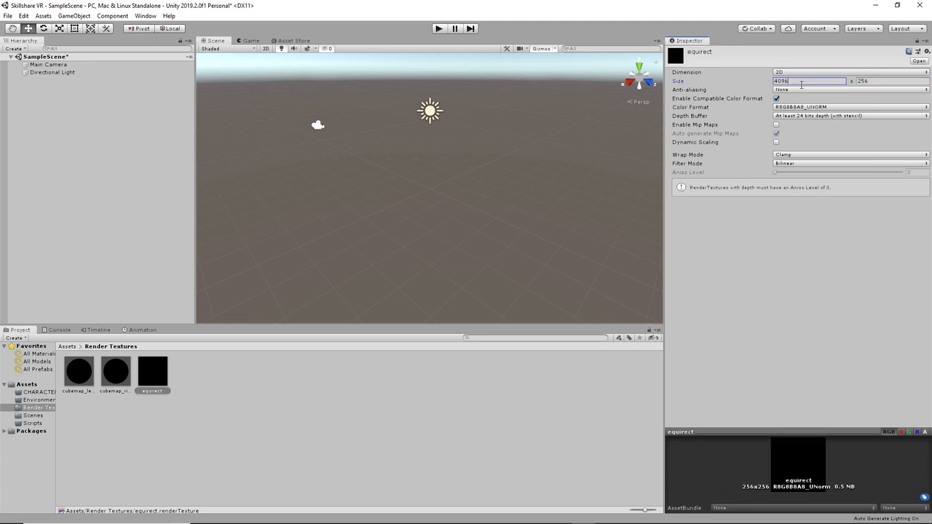
text(4096)
key(Return)
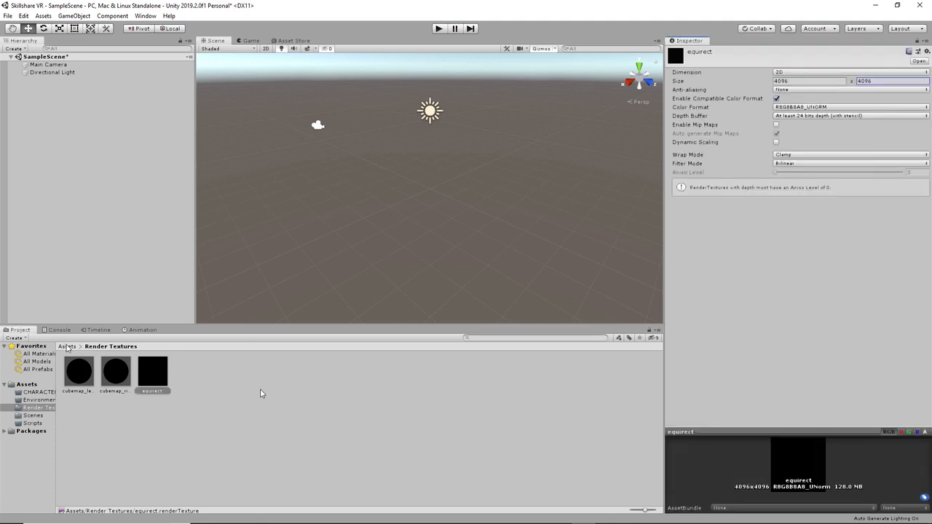
- Check the contents of the Render Textures folder and return to the main Assets folder
click(262, 393)
click(68, 346)
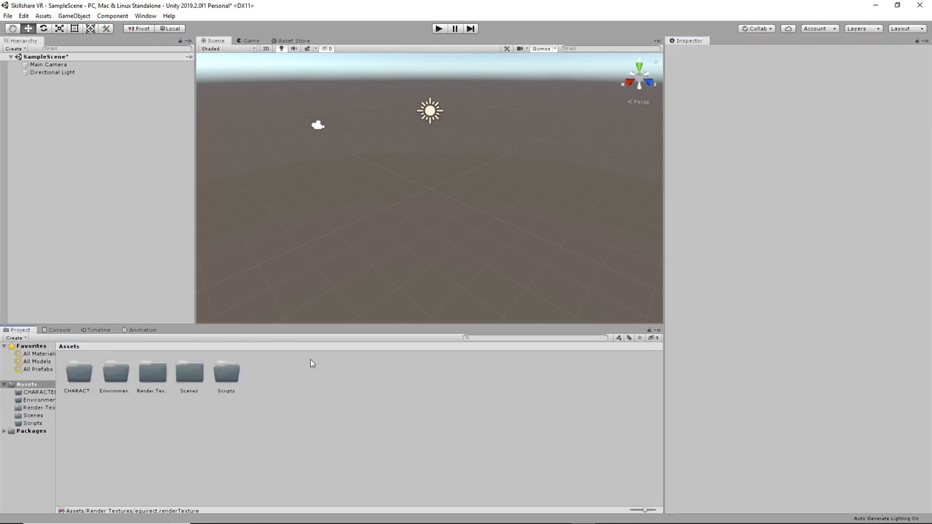
double_click(153, 386)
click(68, 346)
- Copy the CreateStereoCubemaps.cs script from the Desktop folder into the project's Scripts folder and attach it to the Main Camera
click(49, 64)
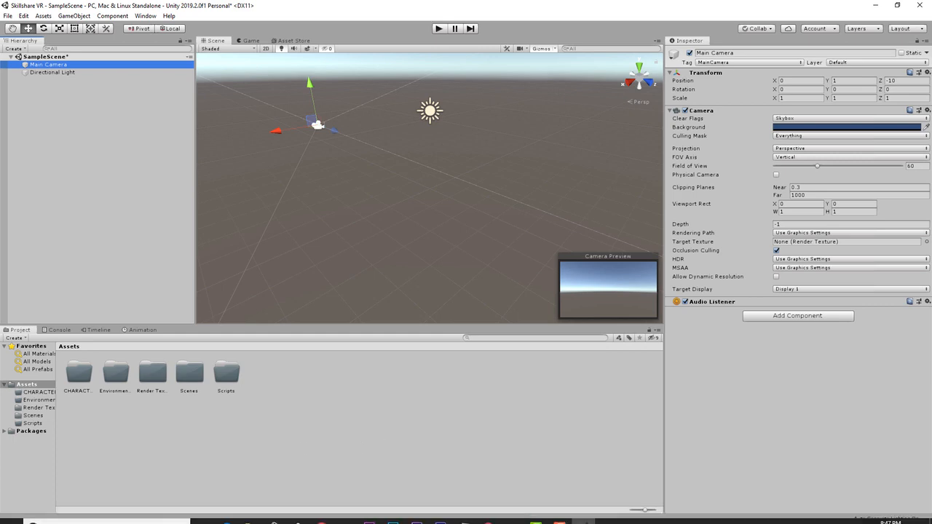
click(250, 515)
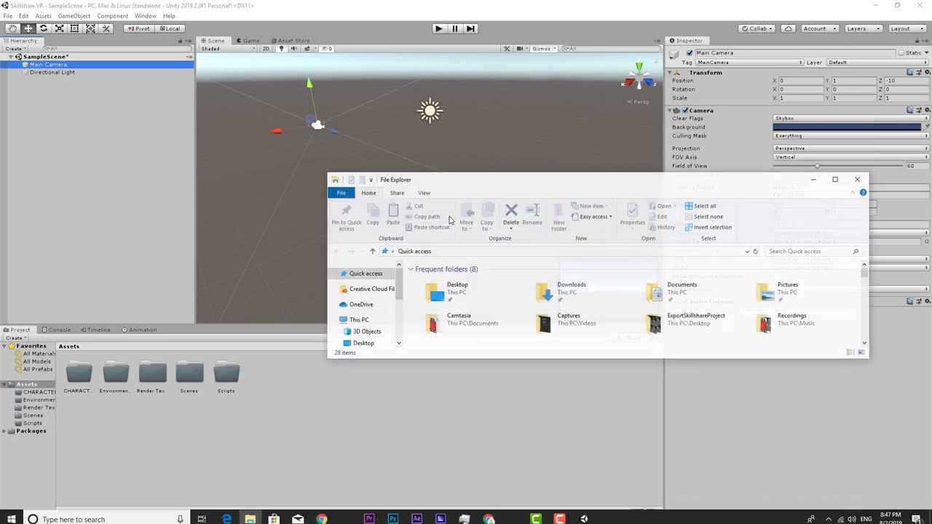
click(364, 274)
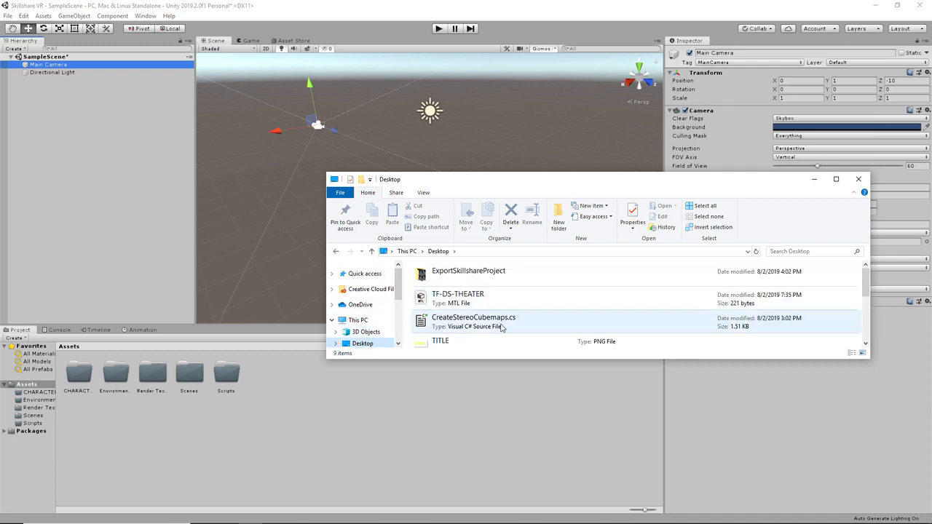
click(506, 327)
drag(466, 327, 368, 331)
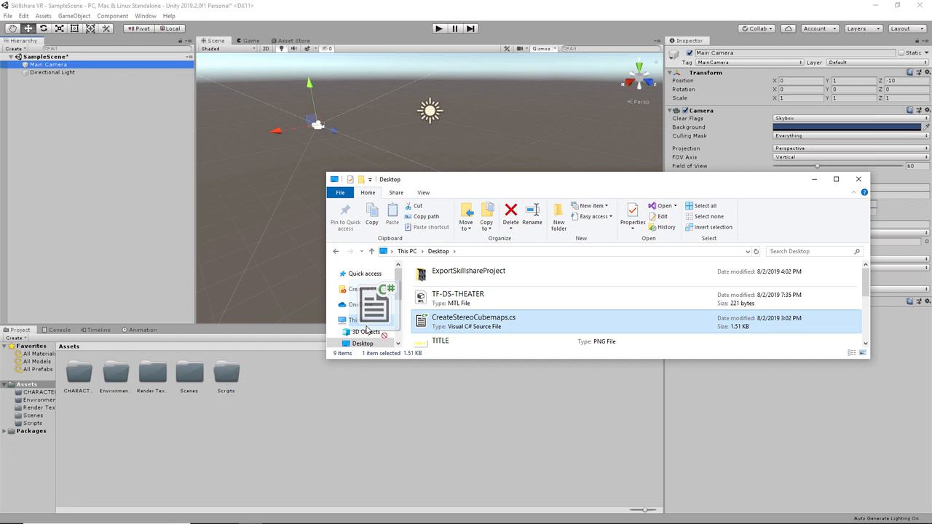
drag(322, 429, 322, 430)
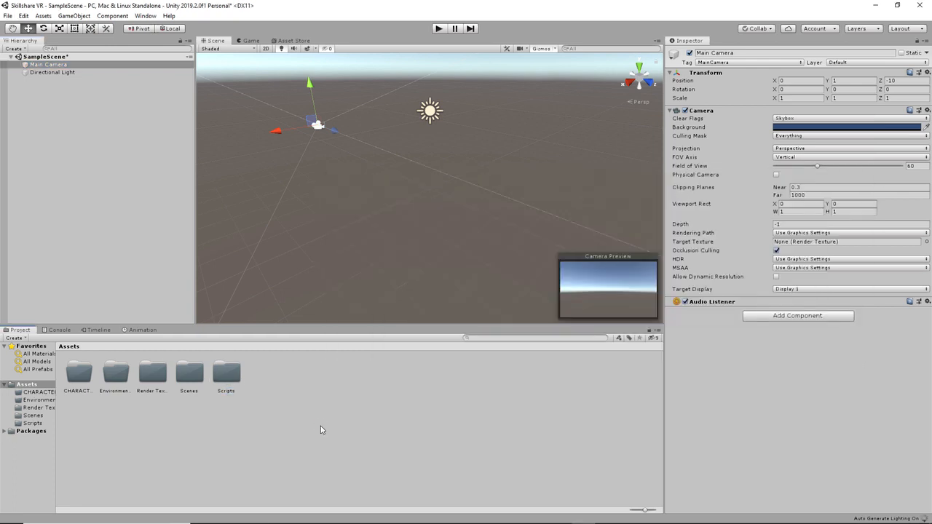
double_click(226, 373)
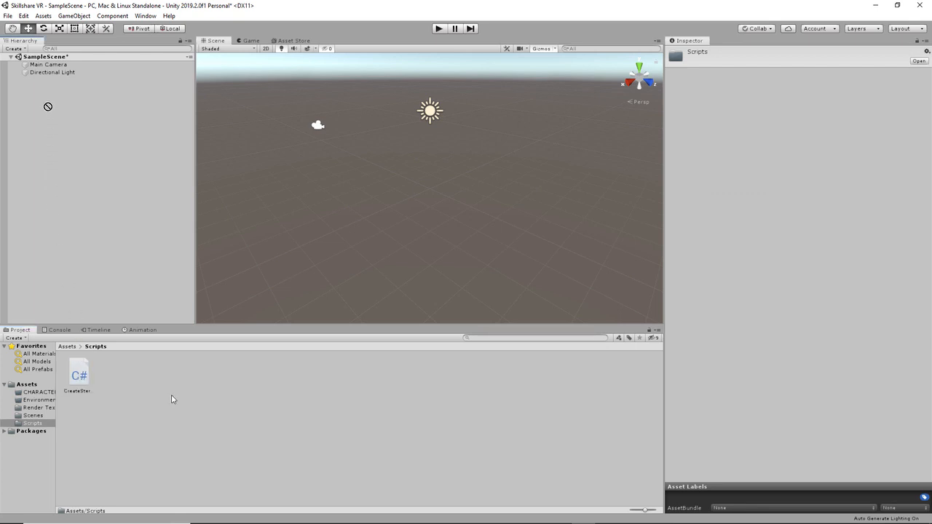
click(48, 67)
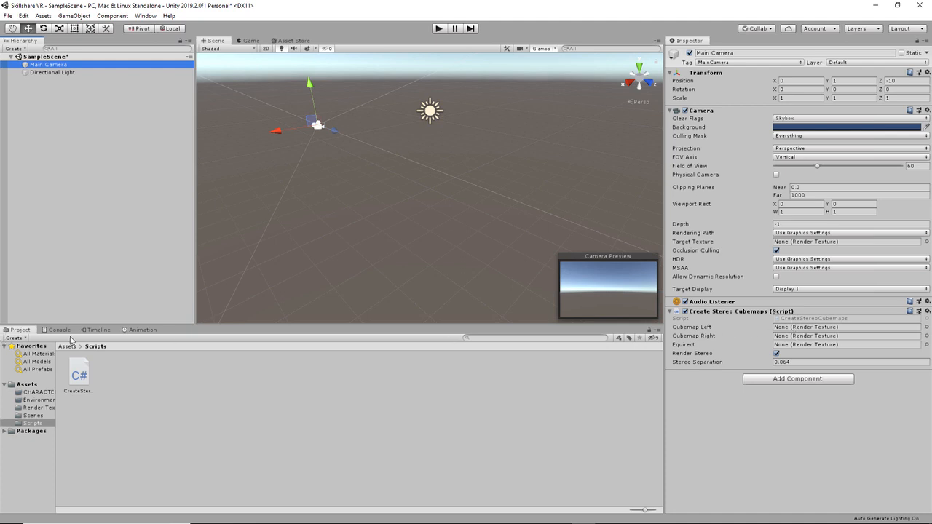
- Assign cubemap_left, cubemap_right and equirect to the matching slots of the camera's Create Stereo Cubemaps script, and disable that script component
click(921, 43)
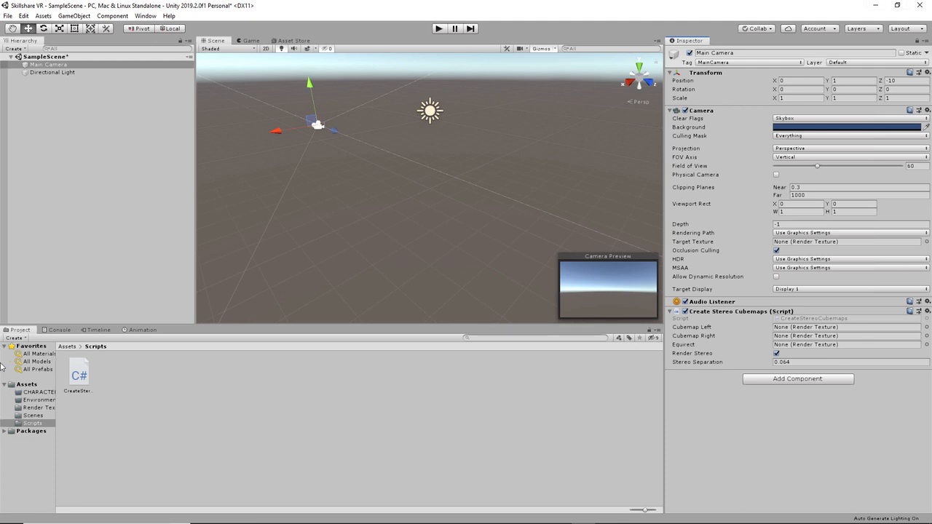
click(67, 346)
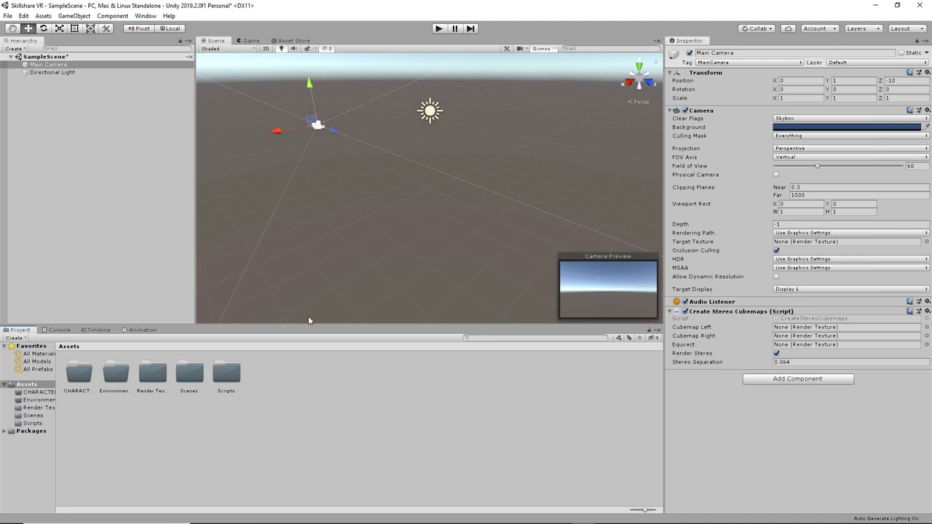
double_click(156, 381)
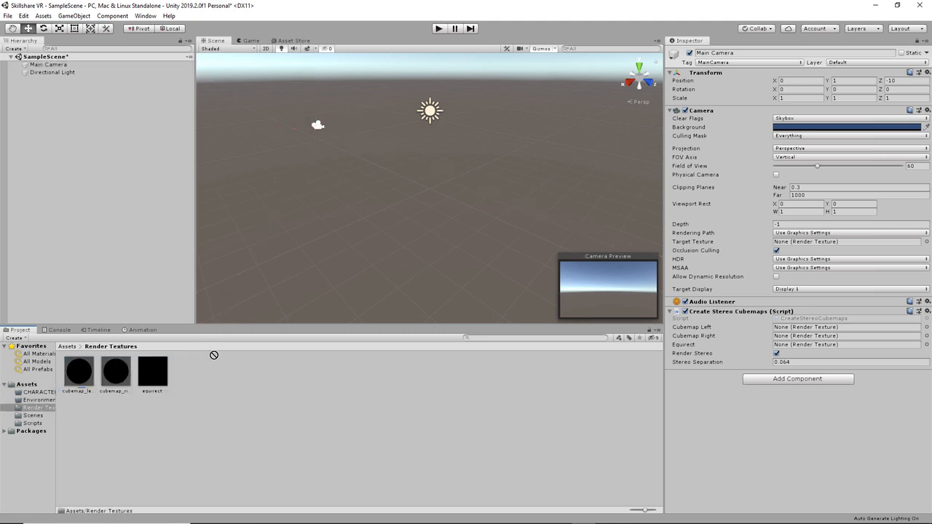
drag(78, 371, 815, 329)
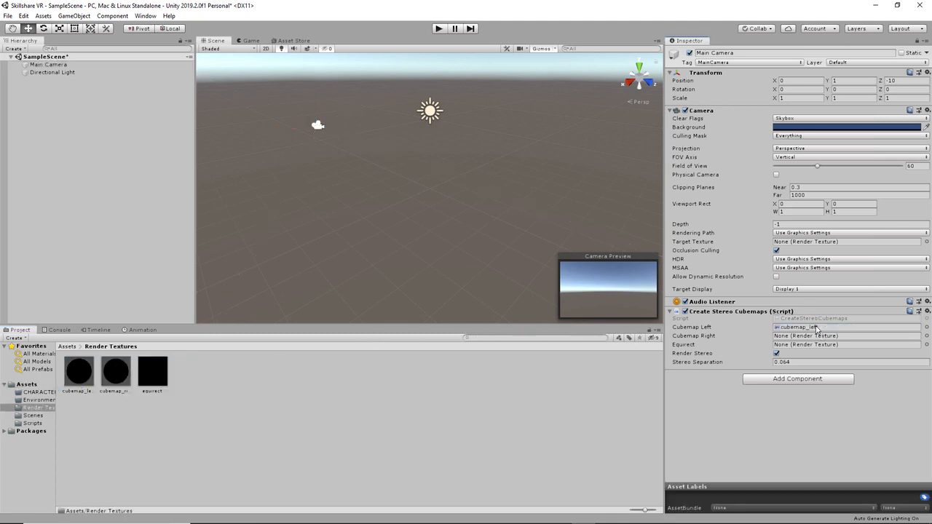
drag(121, 380, 801, 342)
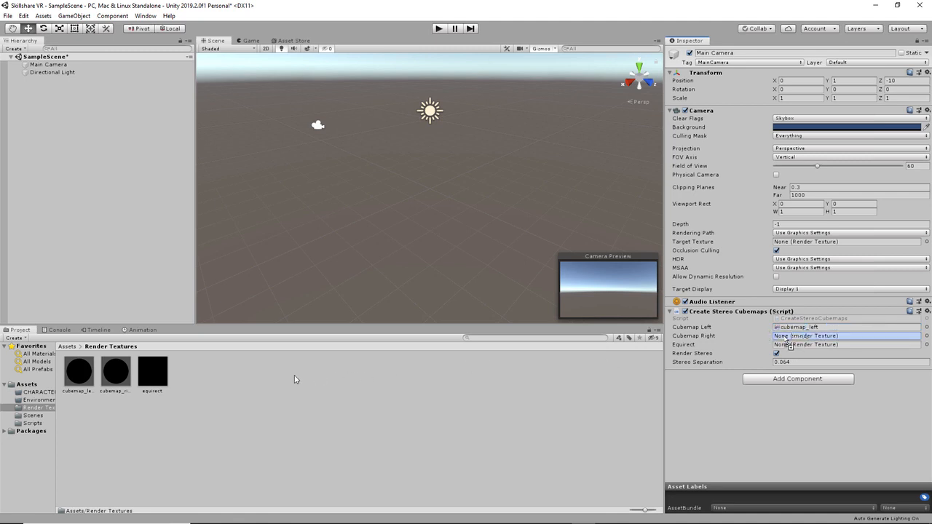
drag(154, 375, 814, 345)
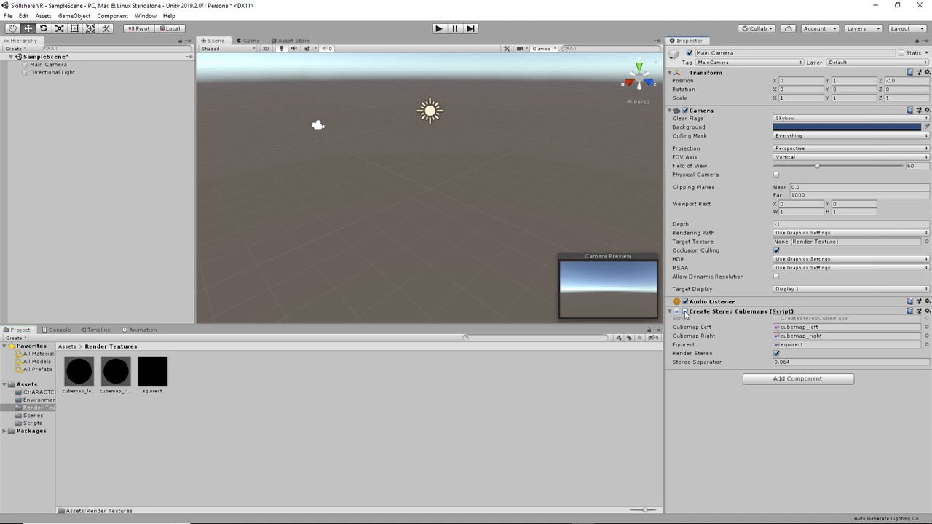
click(686, 312)
- Search the Asset Store for "zombie" and import all files of the free Zombie package by PXLTIGER
mouse_move(567, 518)
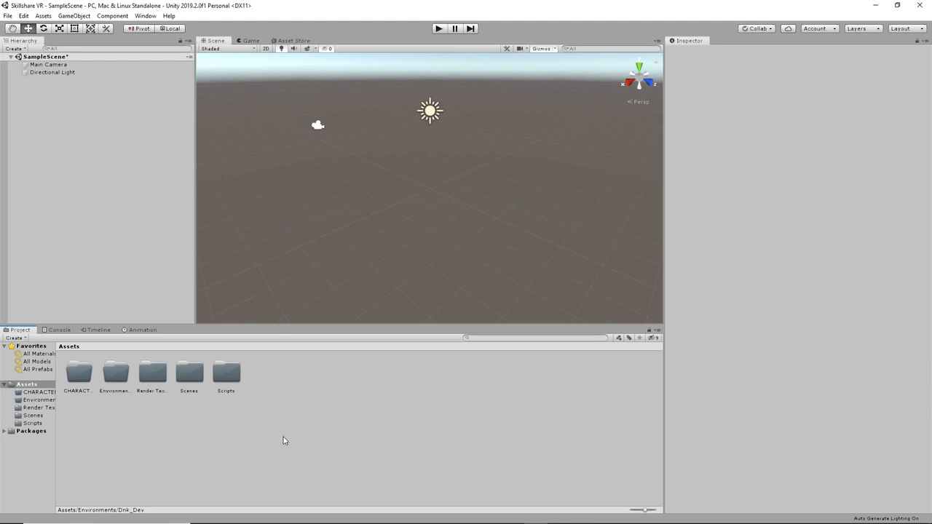
click(295, 40)
click(437, 72)
text(zombie)
key(Return)
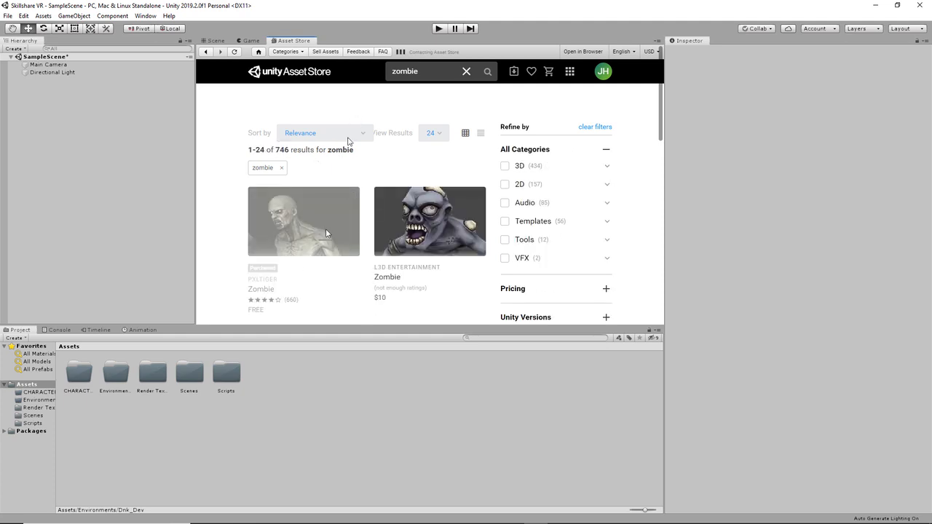
click(325, 229)
click(601, 168)
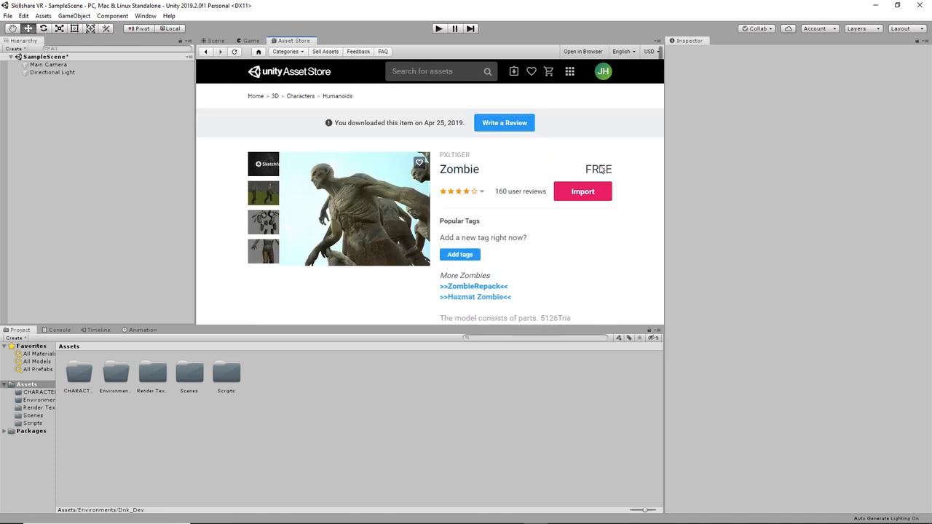
click(591, 191)
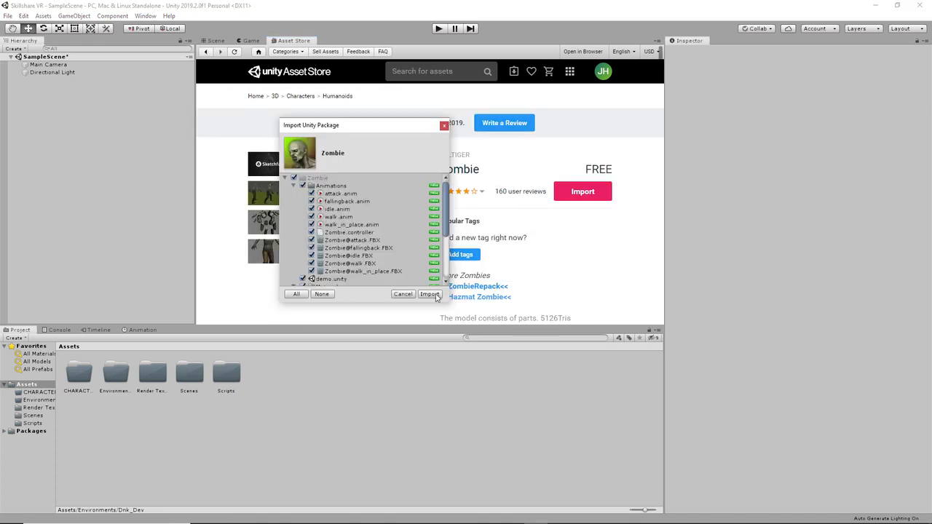
click(443, 298)
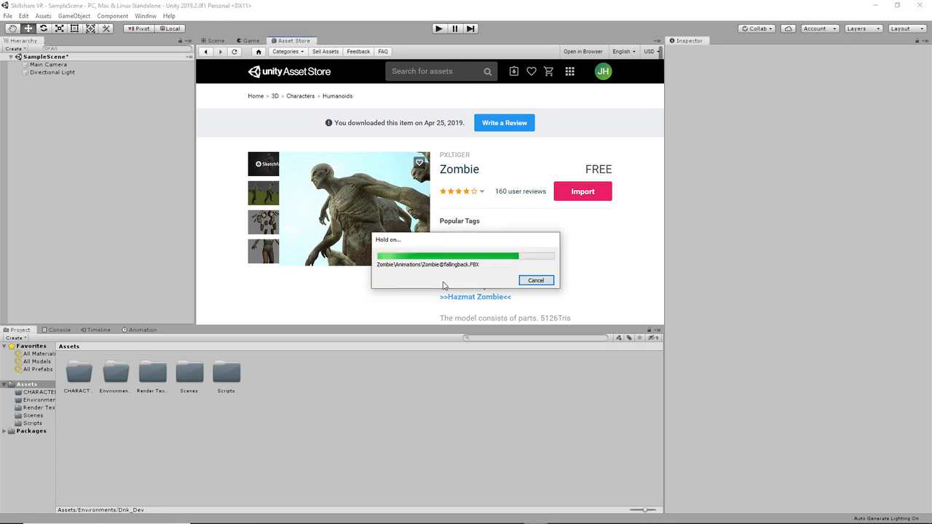
- Search the Asset Store for "horror hospital" and sort the results by Price (Low to High)
click(402, 69)
text(h)
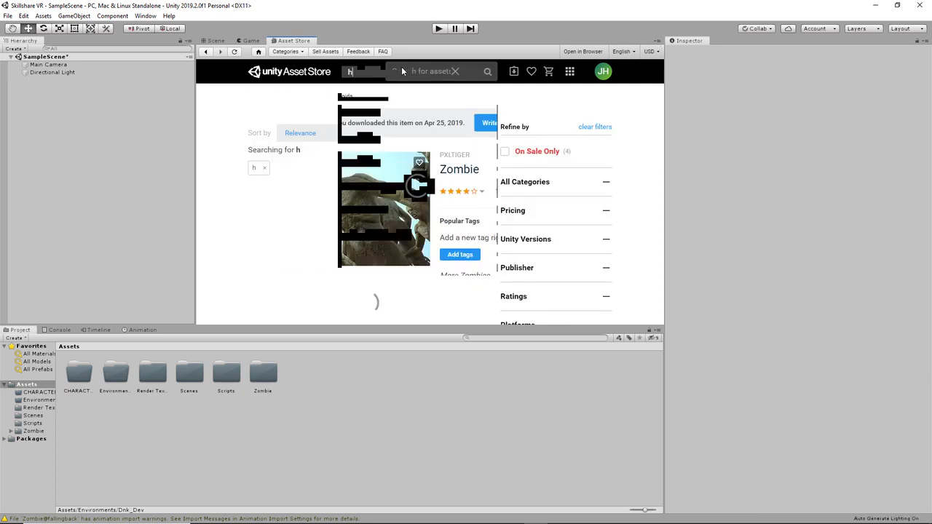
text(orror )
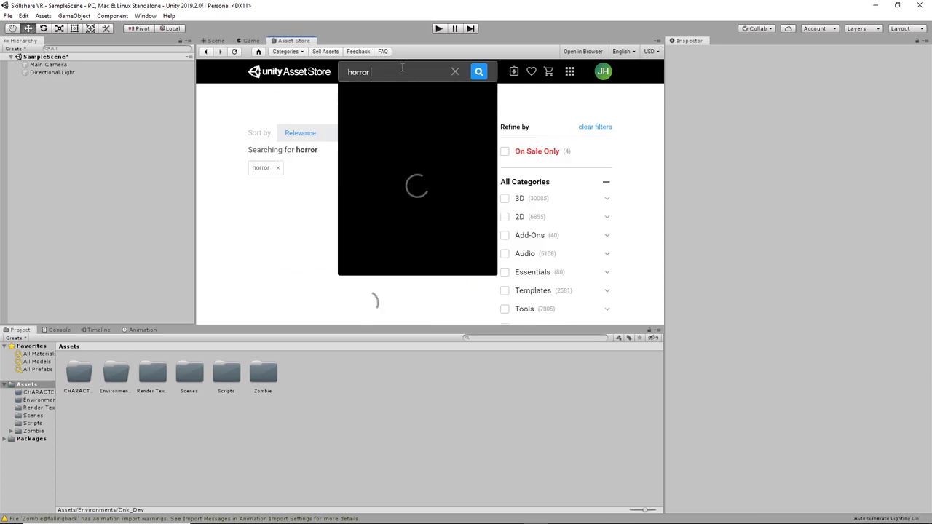
text(hospital)
key(Return)
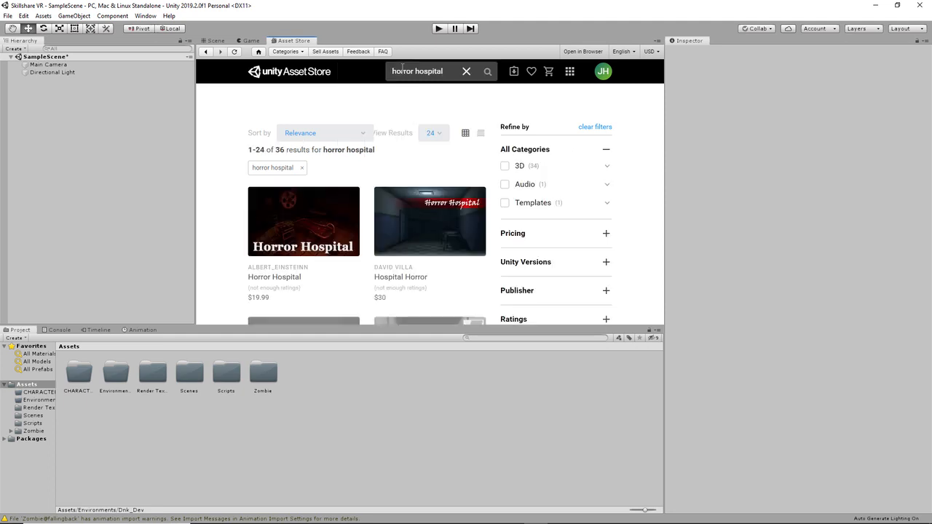
click(309, 137)
click(317, 240)
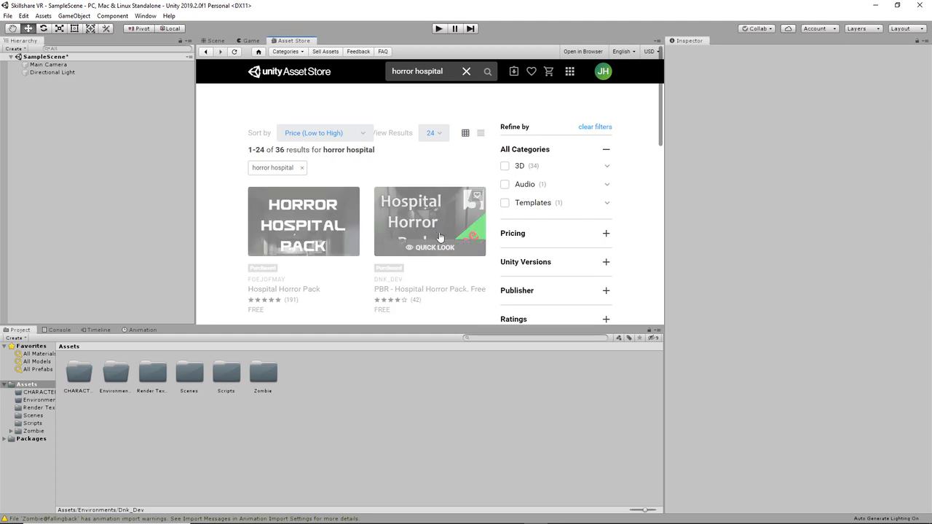
- Import all files of the PBR - Hospital Horror Pack. Free package into the project
click(439, 234)
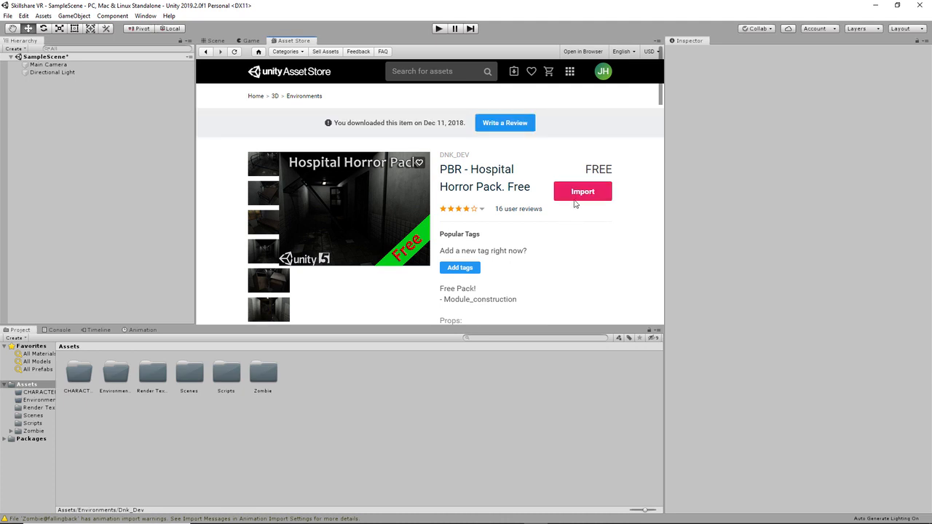
click(581, 195)
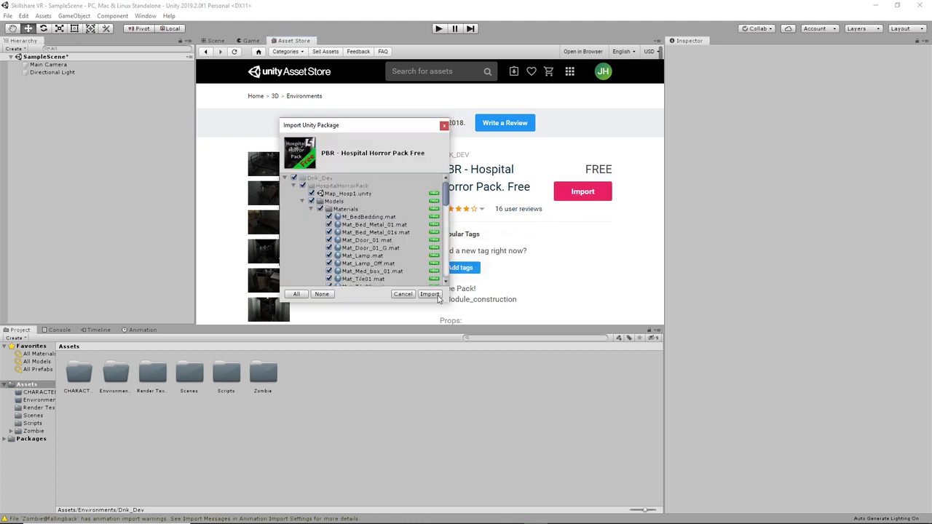
click(438, 295)
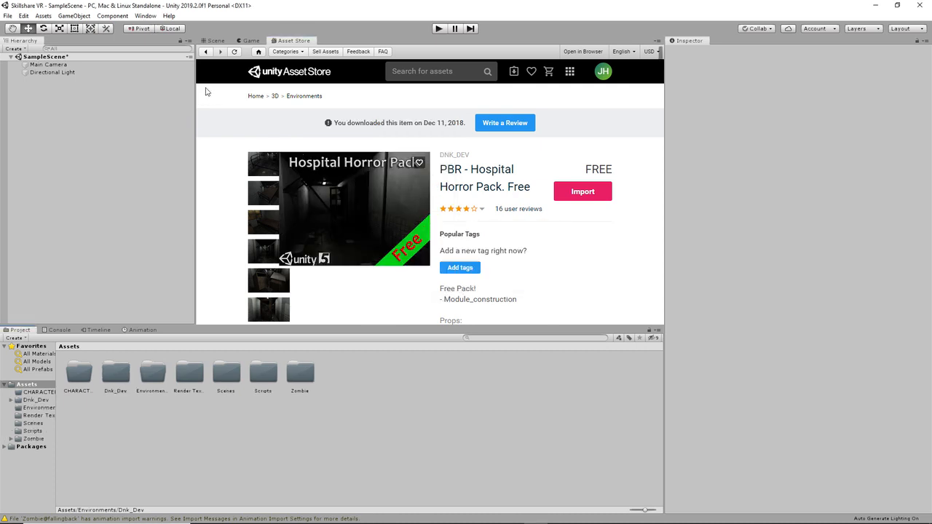
- Return to the Scene view and move the Zombie folder into CHARACTERS and the Dnk_Dev folder into Environments
click(217, 40)
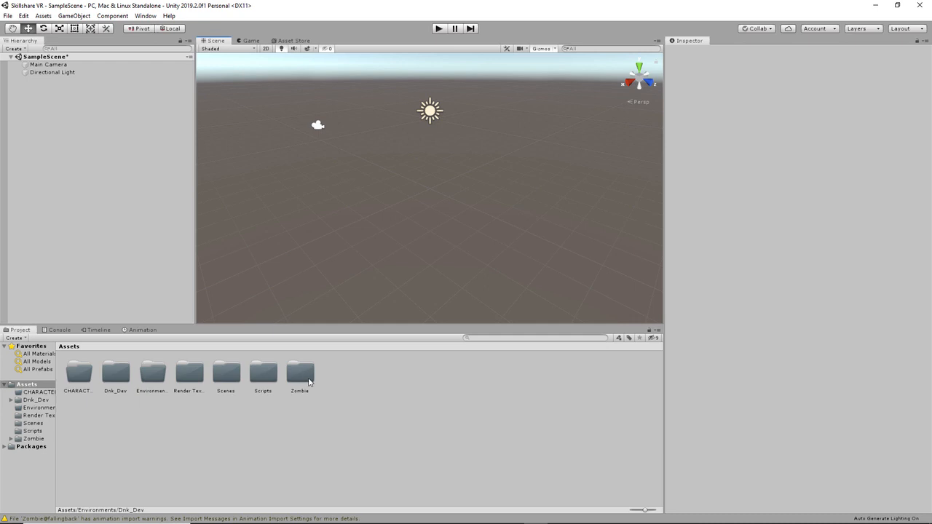
click(309, 381)
drag(307, 380, 155, 377)
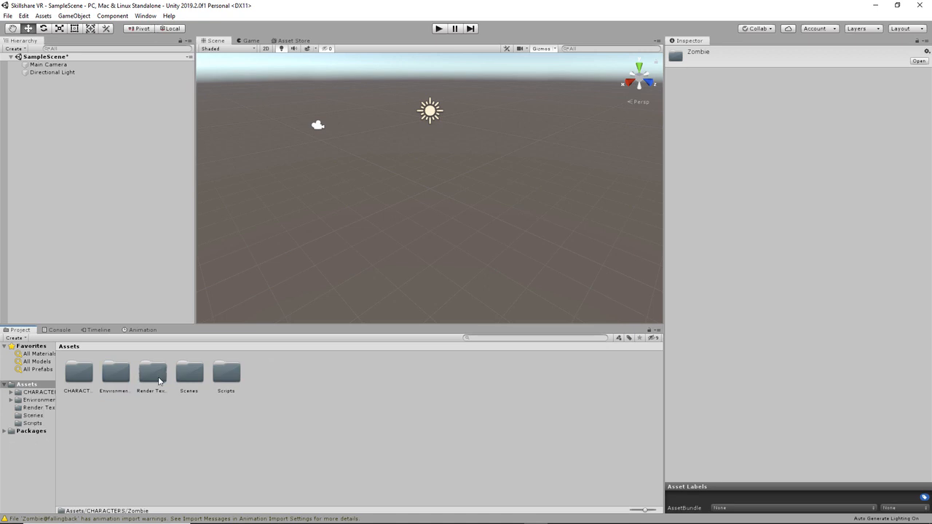
click(346, 382)
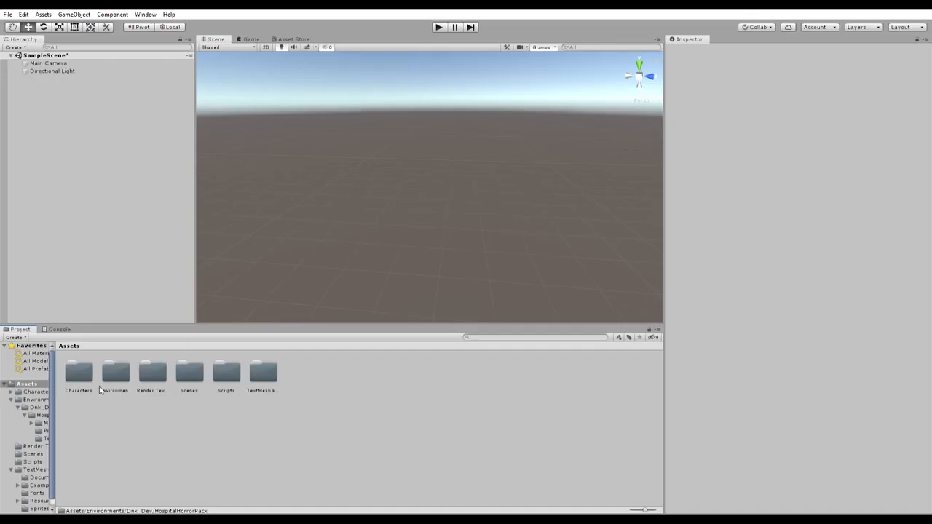
- Add the Map_Hosp1 scene from Environments/Dnk_Dev/HospitalHorrorPack to the hierarchy alongside SampleScene
double_click(117, 371)
double_click(85, 368)
double_click(85, 369)
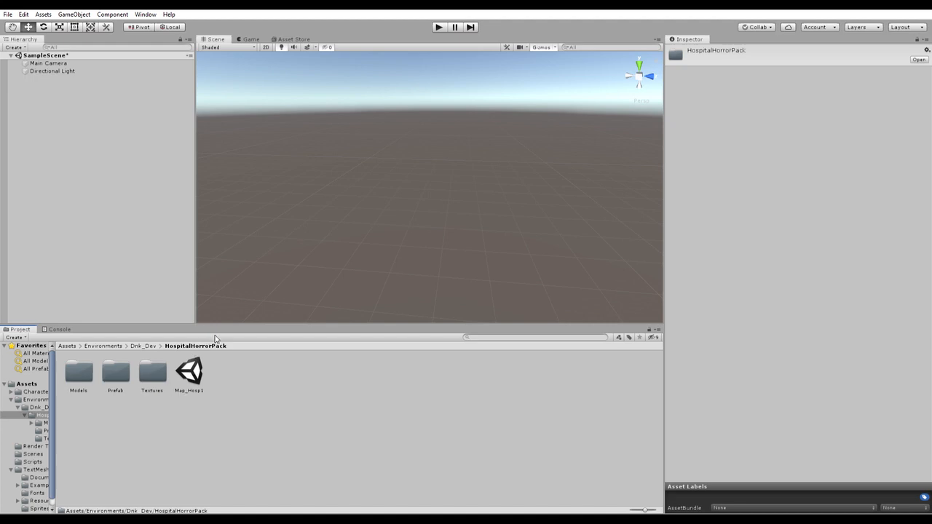
click(194, 368)
click(148, 268)
drag(194, 368, 65, 89)
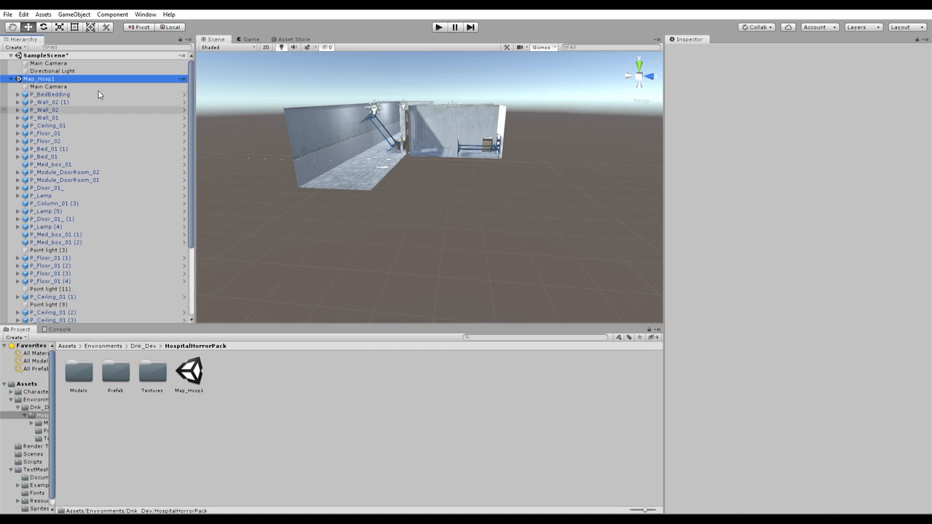
- Move SampleScene's Main Camera into the hospital map, to about X -7.95, Z -0.13, and frame it in the Scene view
click(51, 62)
key(f)
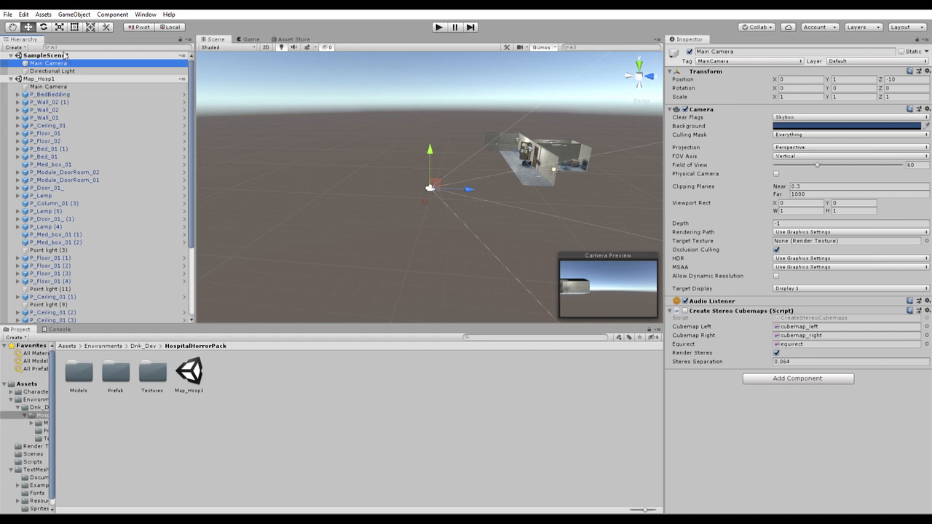
scroll(428, 187, up, 4)
drag(479, 187, 665, 212)
right_drag(530, 197, 636, 201)
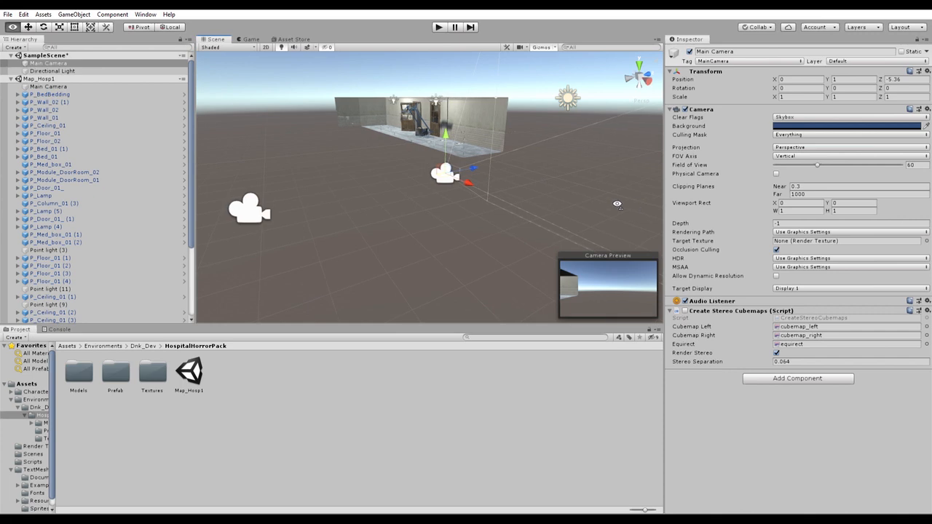
drag(467, 182, 483, 127)
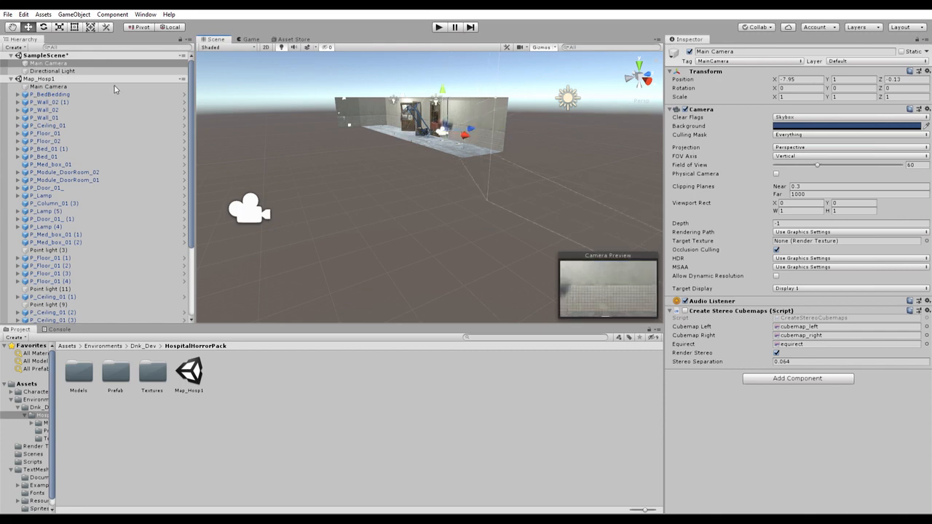
double_click(69, 62)
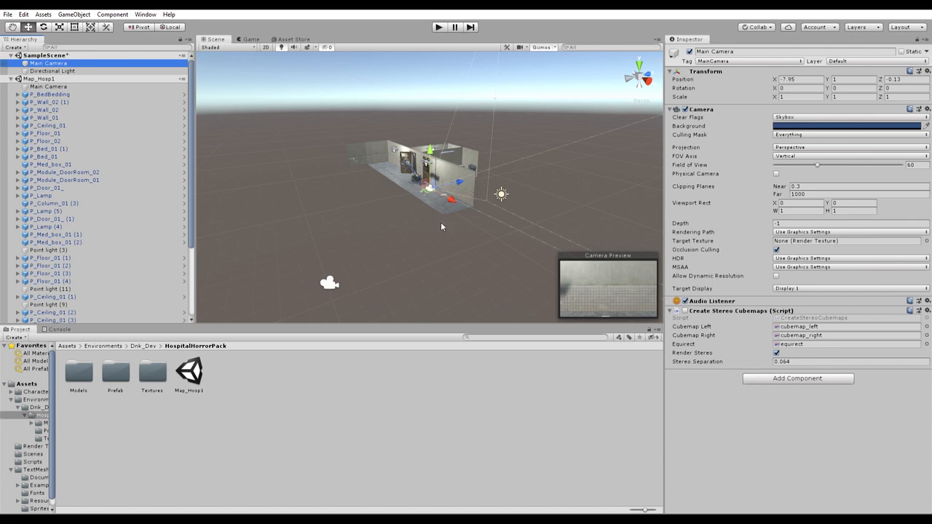
right_drag(537, 139, 479, 193)
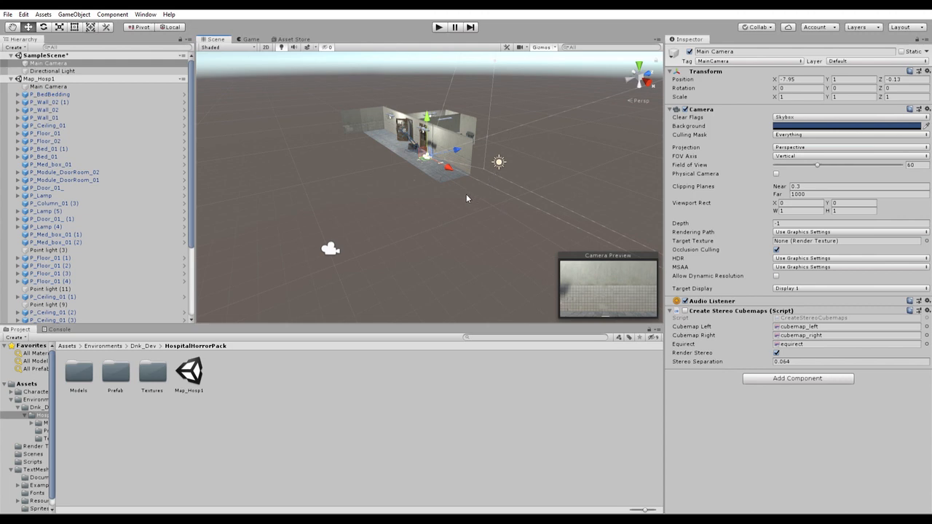
- Examine the hospital map and the corridor around SampleScene's Main Camera from outside and up close
scroll(466, 195, up, 3)
scroll(467, 196, down, 5)
scroll(466, 194, up, 2)
middle_drag(451, 180, 474, 209)
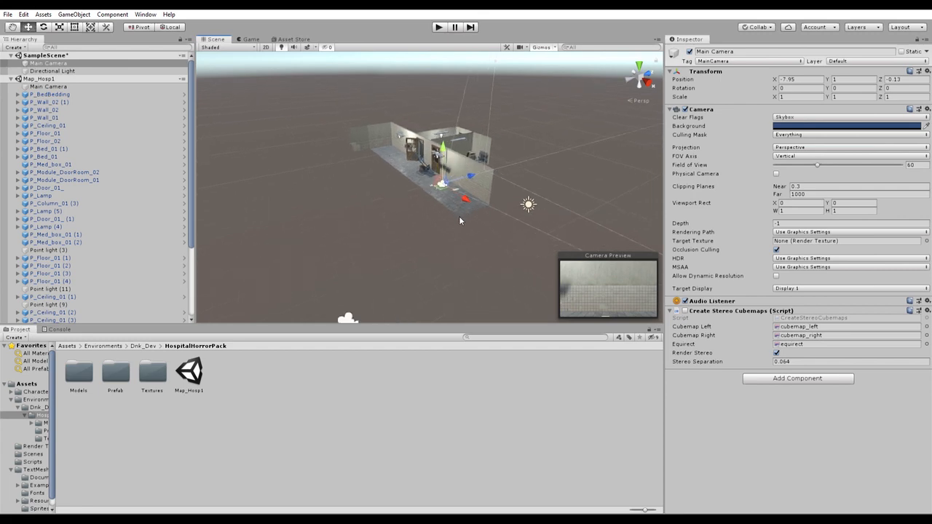
key(alt)
alt+scroll(463, 225, up, 5)
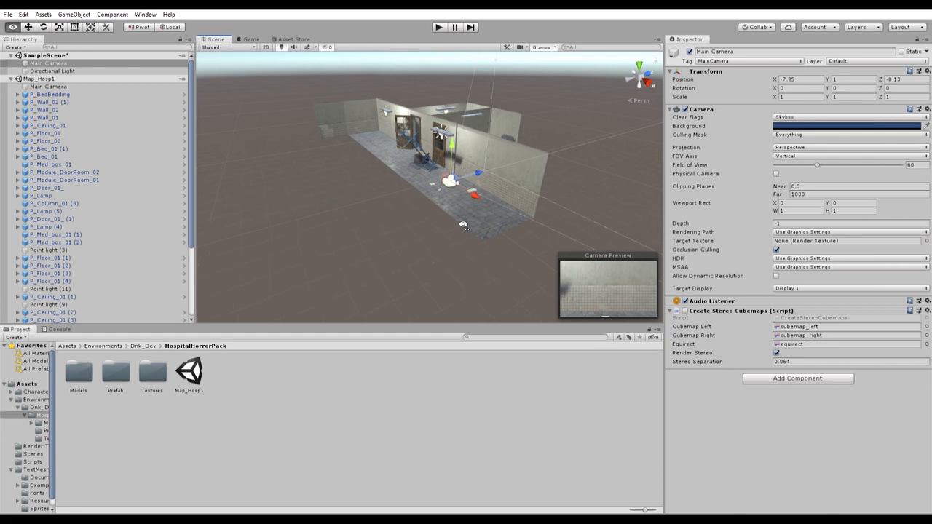
alt+scroll(463, 225, down, 5)
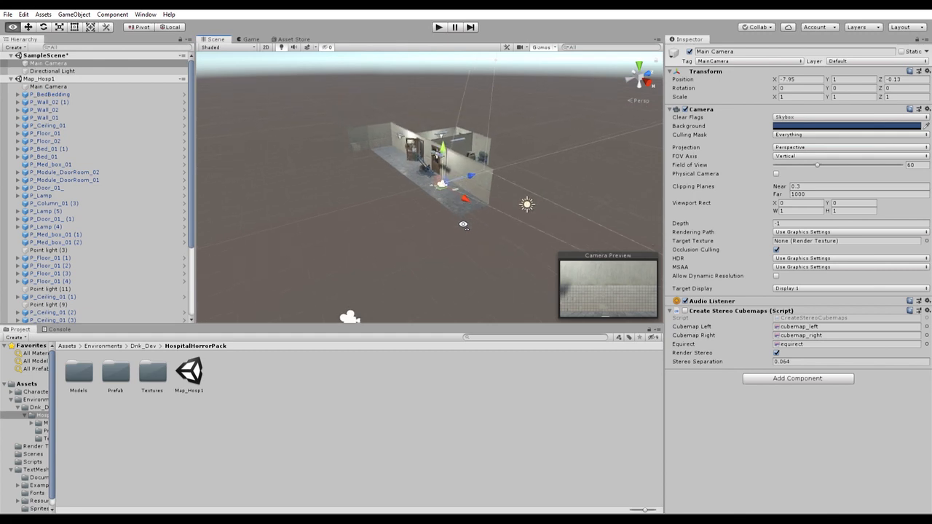
key(a)
key(d)
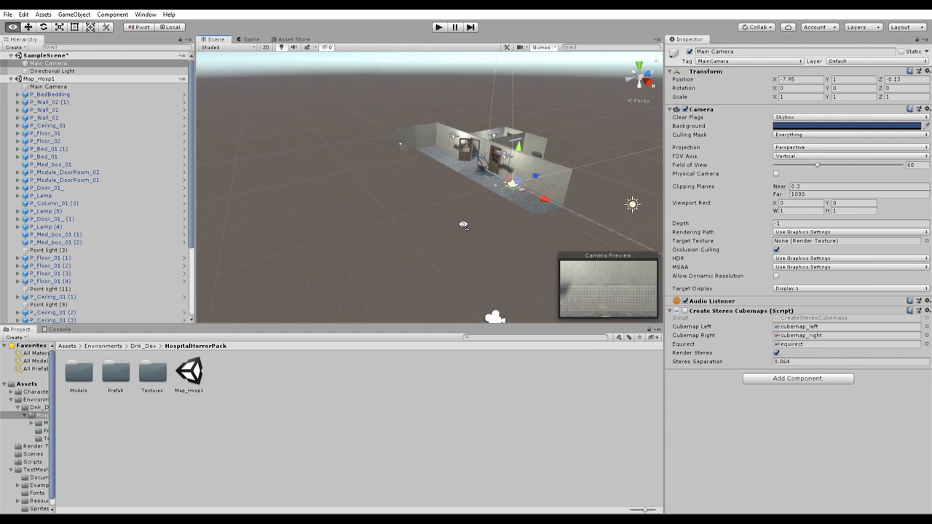
right_drag(456, 217, 436, 251)
right_drag(475, 190, 545, 148)
key(w)
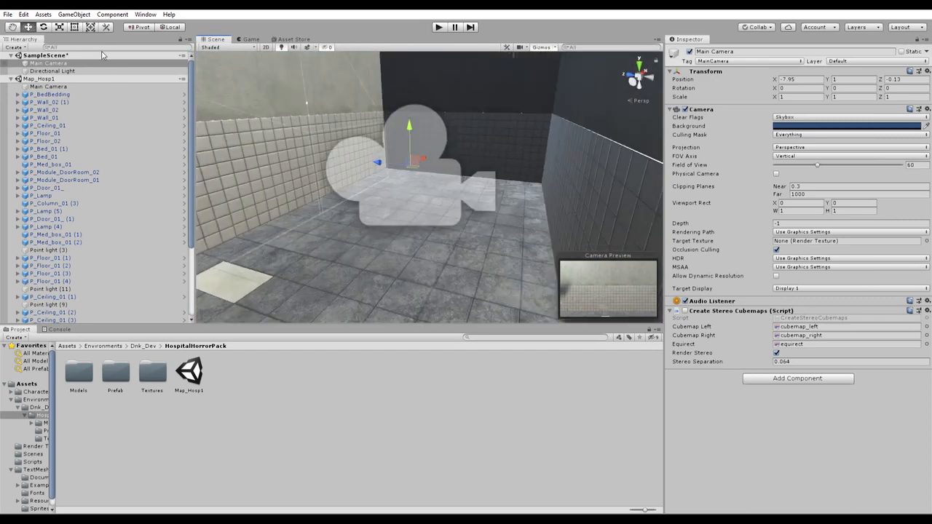
- Rotate SampleScene's Main Camera to about Y -79.94 so it looks down the hospital corridor
double_click(103, 62)
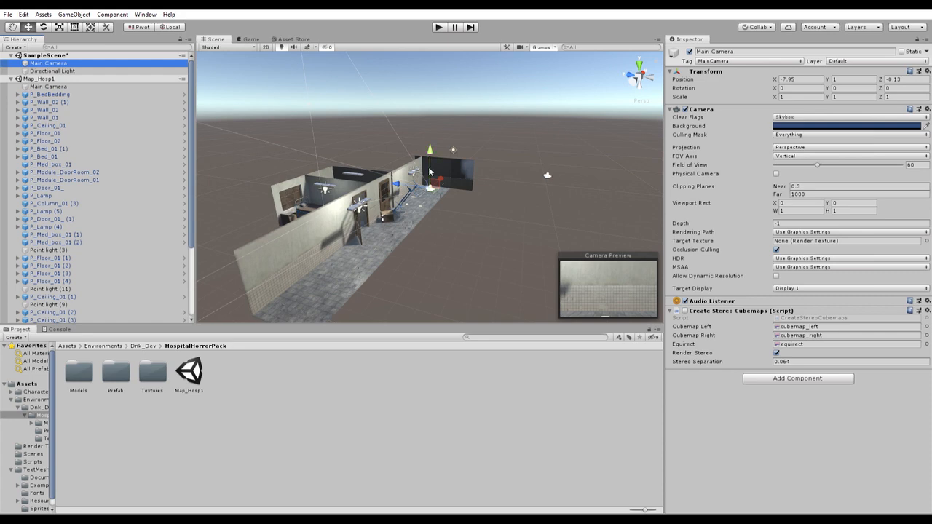
key(e)
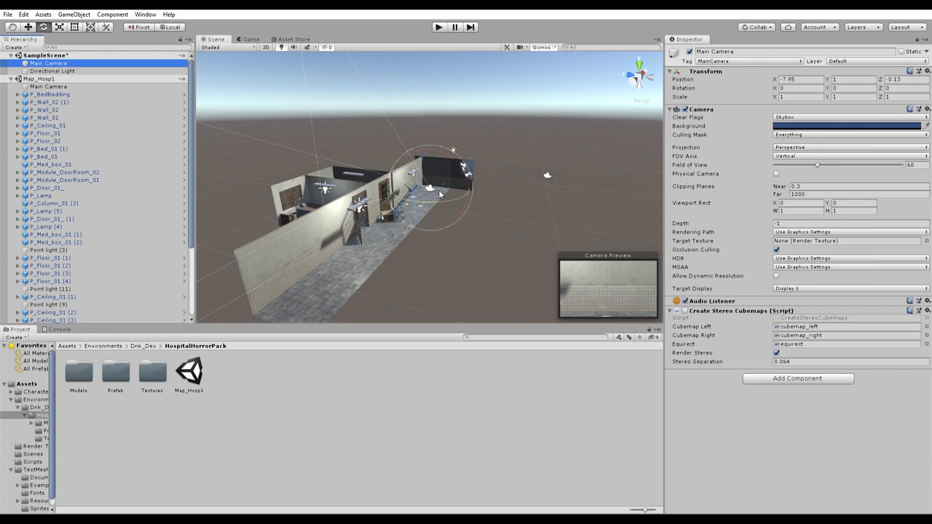
drag(445, 195, 561, 239)
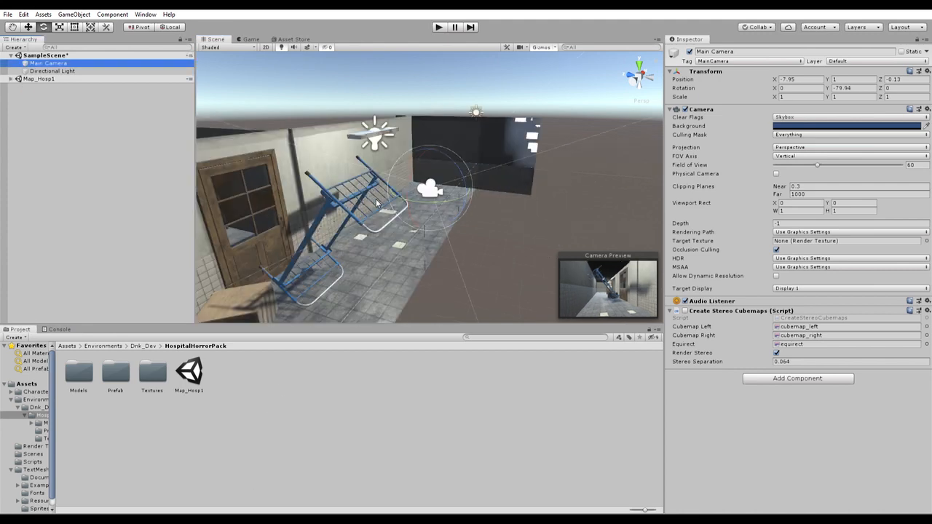
- Place the Zombie prefab from Characters/Zombie/Prefabs on the corridor floor beyond the tilted blue bed
scroll(379, 205, up, 3)
scroll(379, 201, up, 3)
scroll(379, 201, up, 3)
right_drag(379, 202, 430, 133)
scroll(430, 133, up, 2)
scroll(430, 132, up, 5)
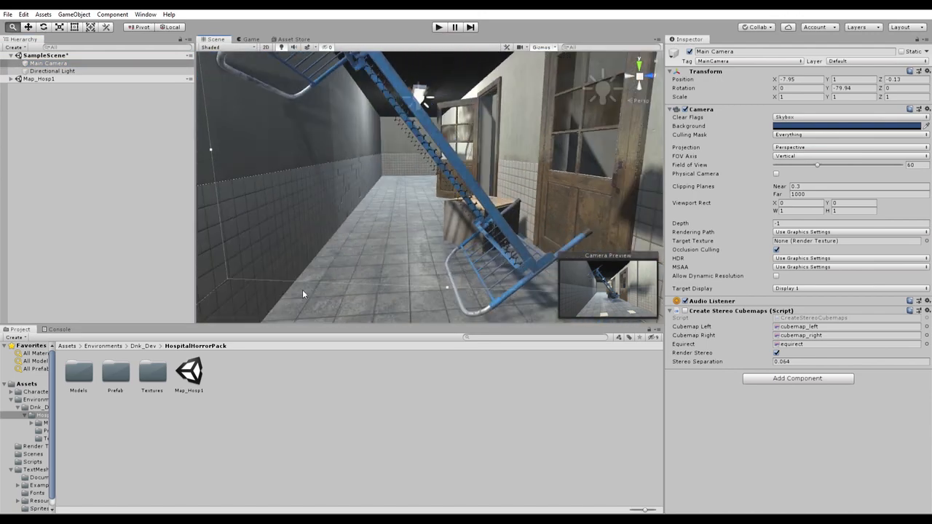
click(74, 345)
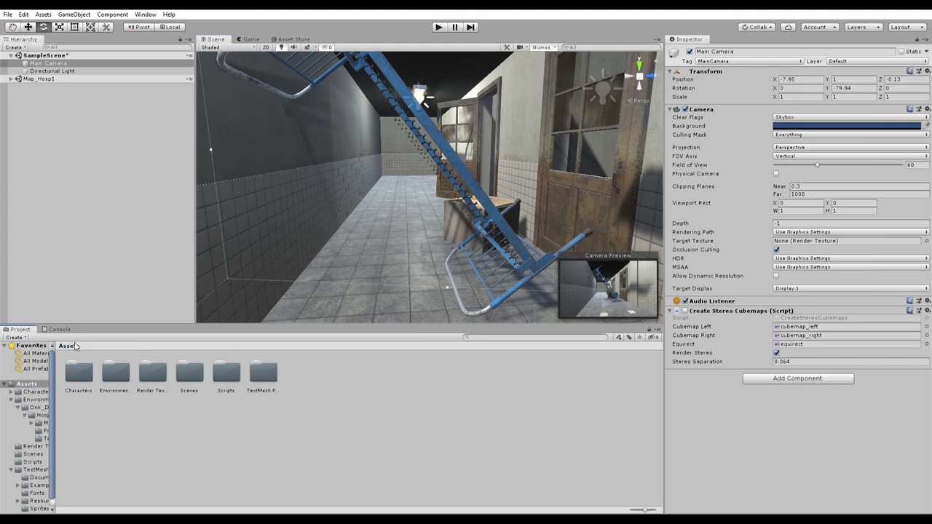
double_click(80, 370)
double_click(80, 370)
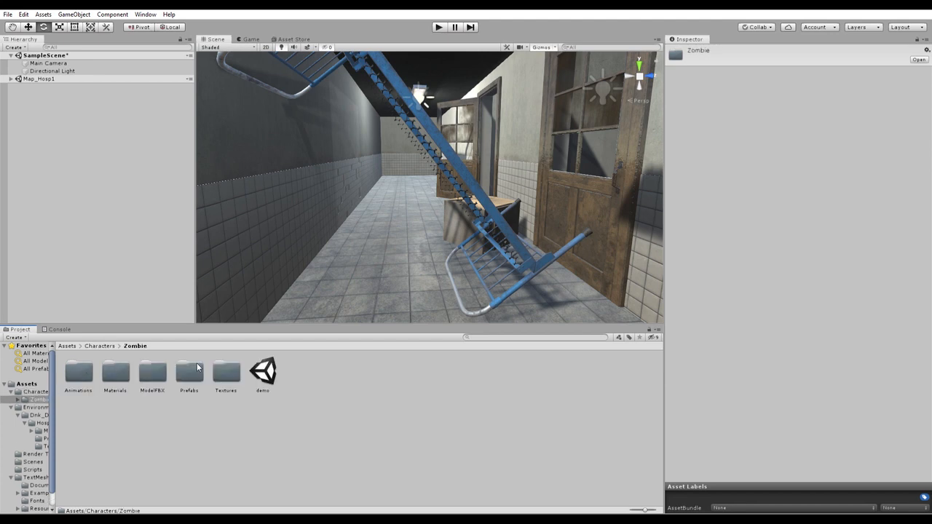
double_click(191, 371)
click(71, 364)
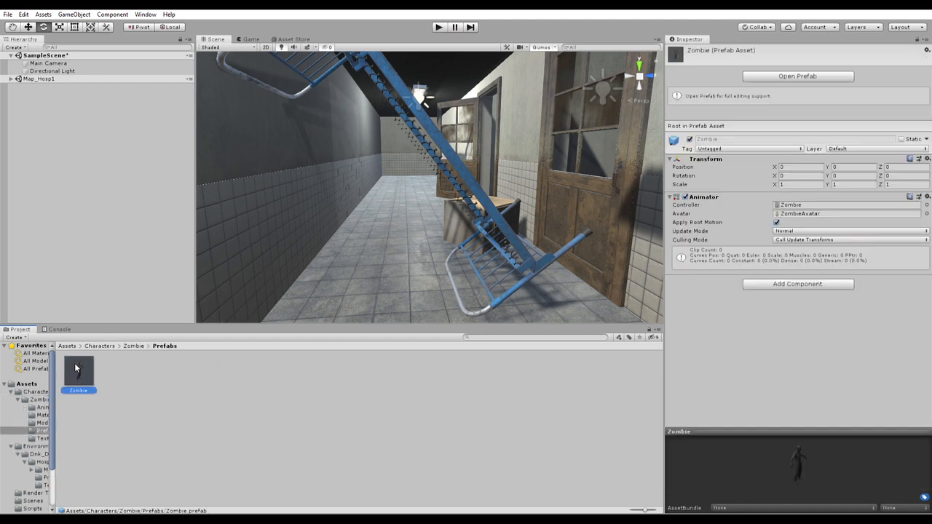
drag(74, 363, 395, 209)
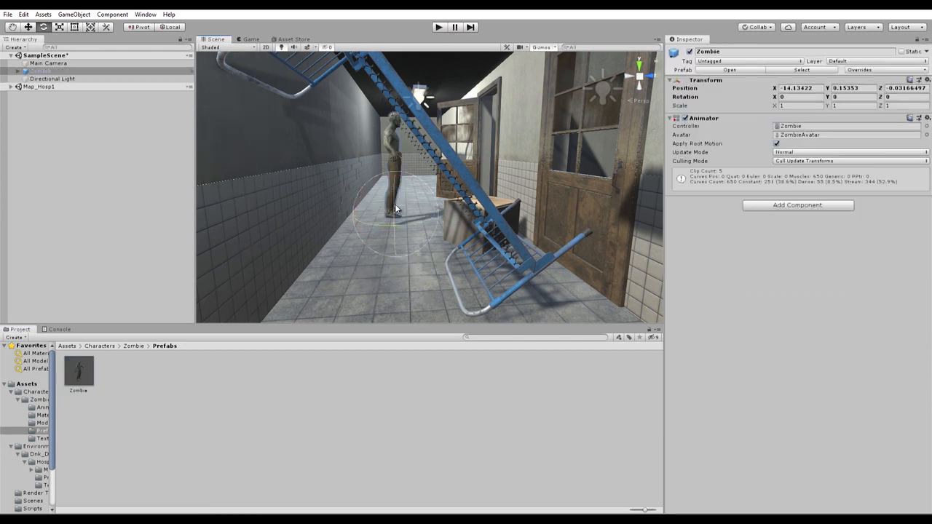
- Turn the zombie to about Y 71.9 facing the camera, at about X -14.81, Z -0.15, with its scale at about 0.996
drag(407, 214, 312, 206)
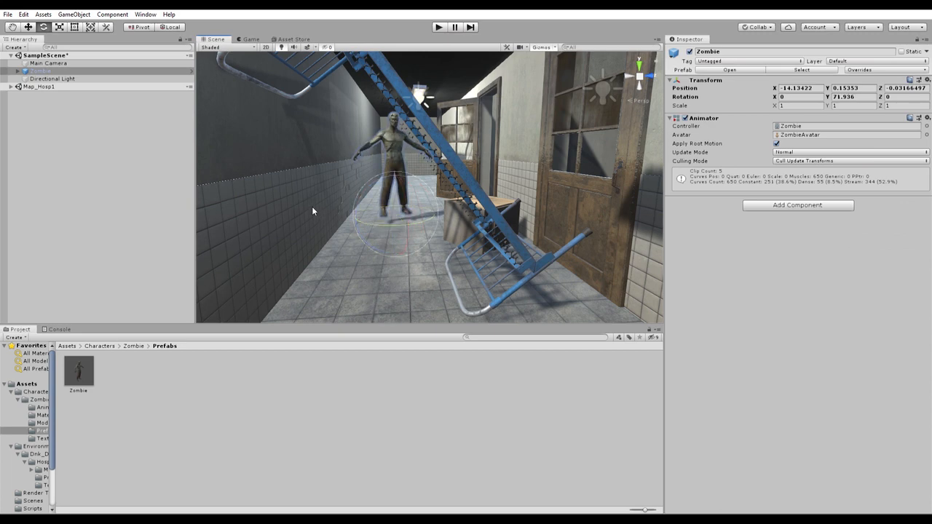
key(w)
drag(409, 216, 393, 203)
key(r)
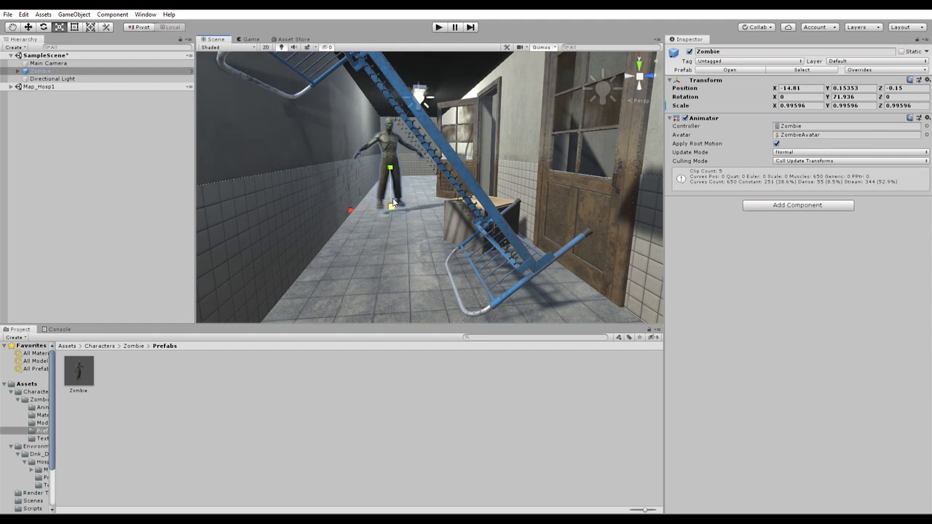
click(292, 355)
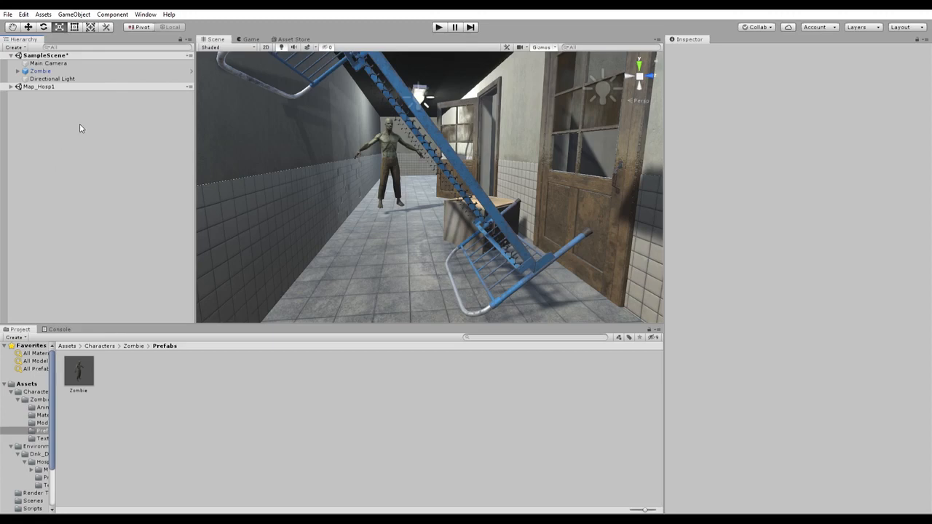
- Lower the intensity of SampleScene's Directional Light to 0.58
click(69, 77)
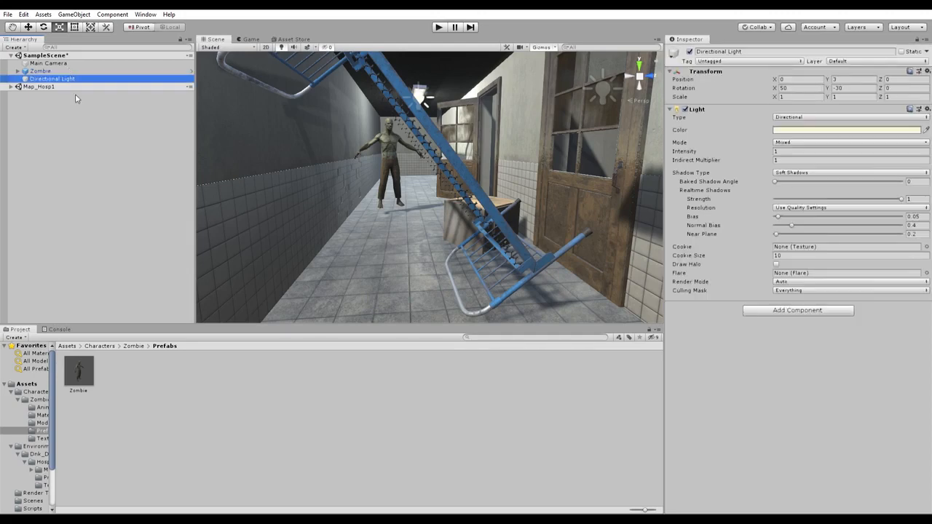
click(778, 149)
text(0.65)
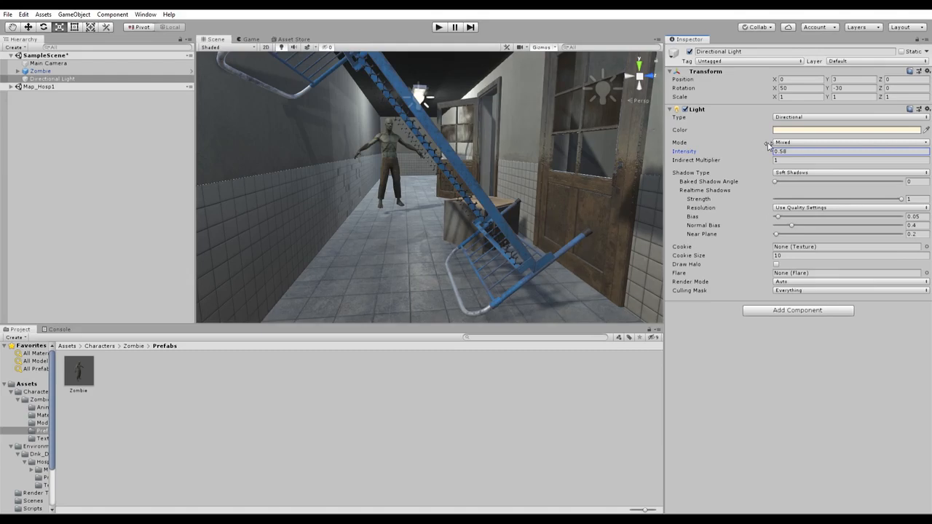
- Filter the hierarchy by "light" and set the intensity of Point light (11) to 0.22
click(89, 45)
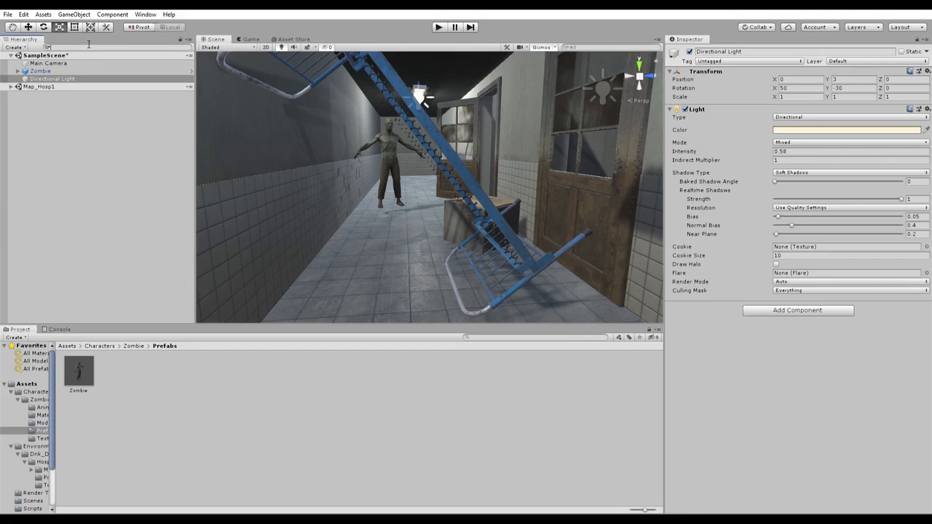
text(light)
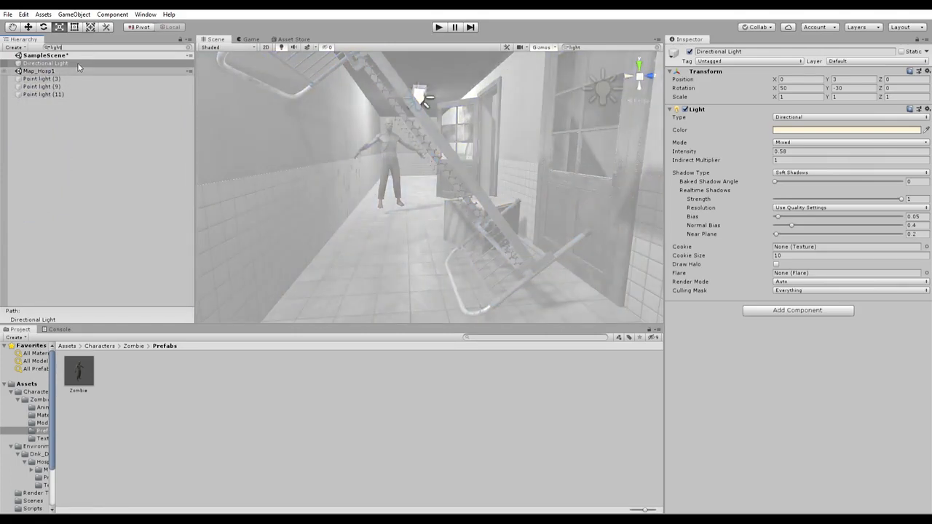
click(62, 78)
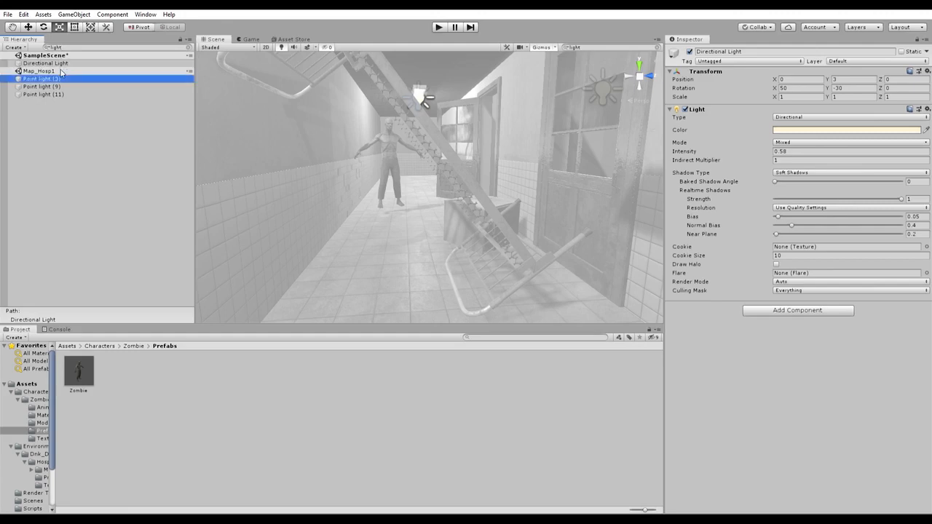
click(62, 86)
key(Down)
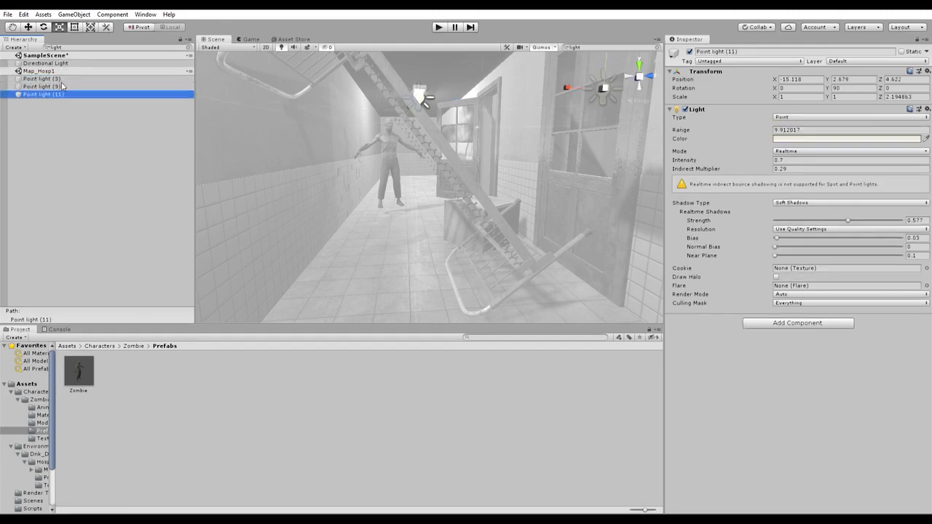
key(Up)
key(Down)
drag(764, 157, 743, 155)
- Set the intensity of Point light (9) to 0.43 and clear the hierarchy filter
click(51, 85)
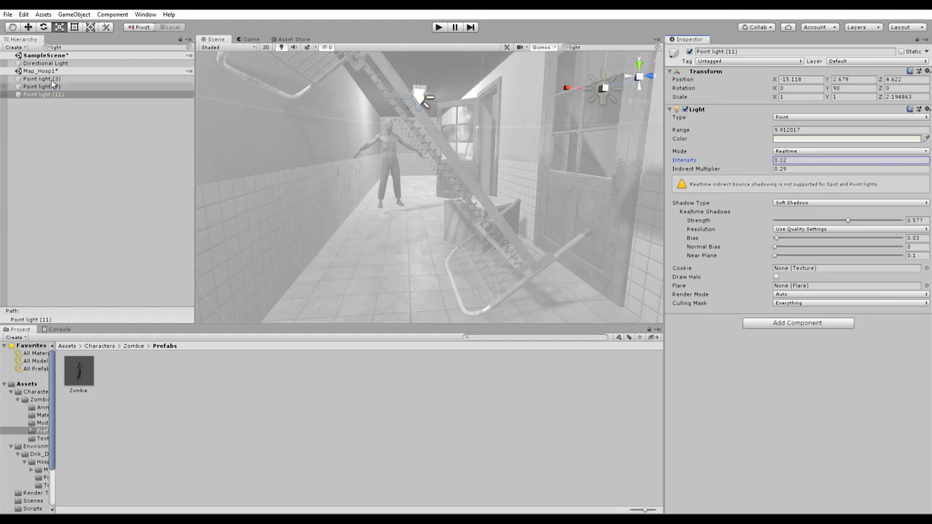
click(760, 156)
drag(761, 155, 757, 155)
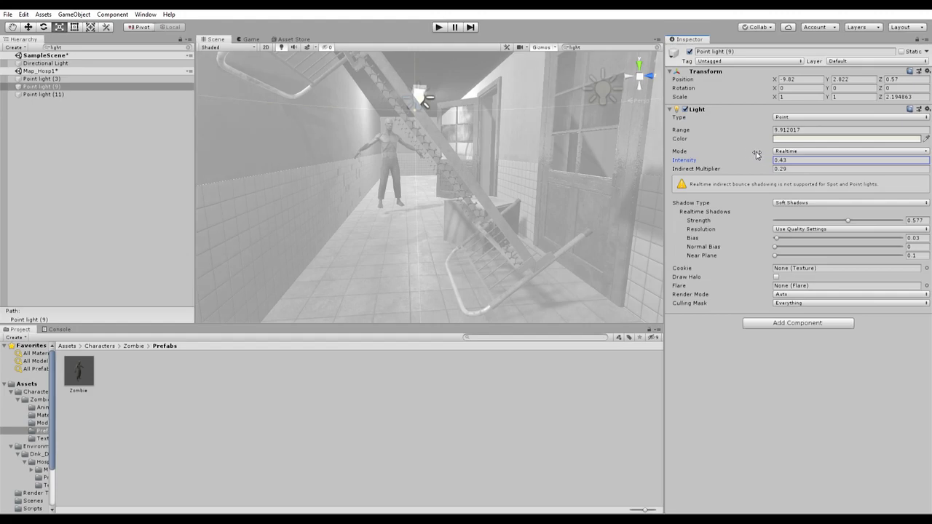
click(190, 42)
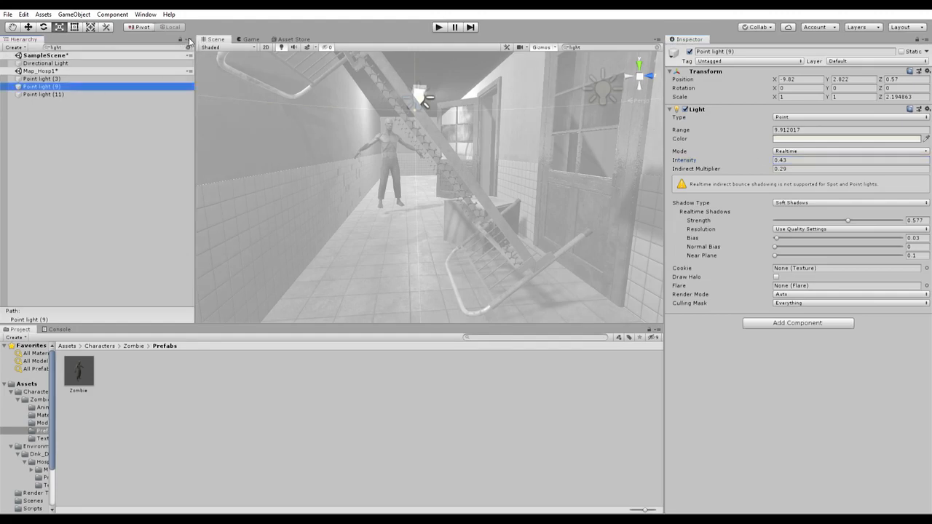
click(189, 43)
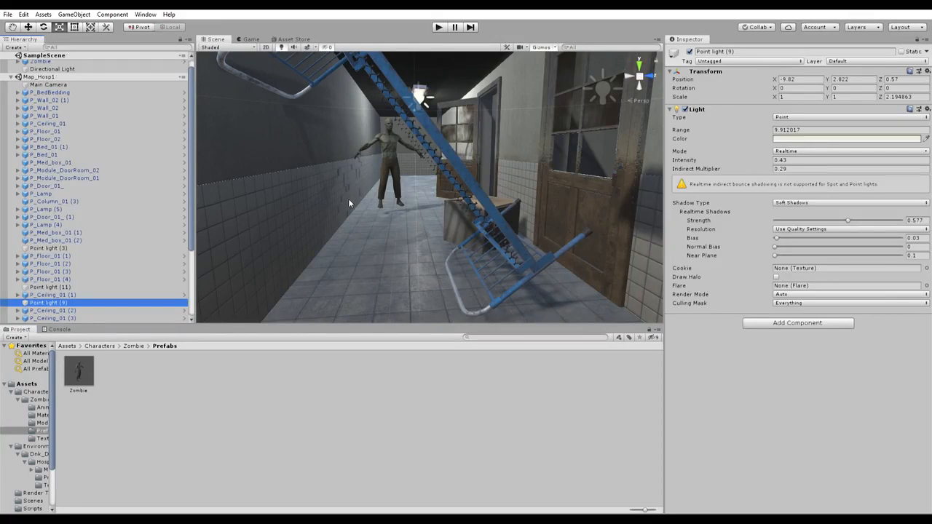
click(288, 353)
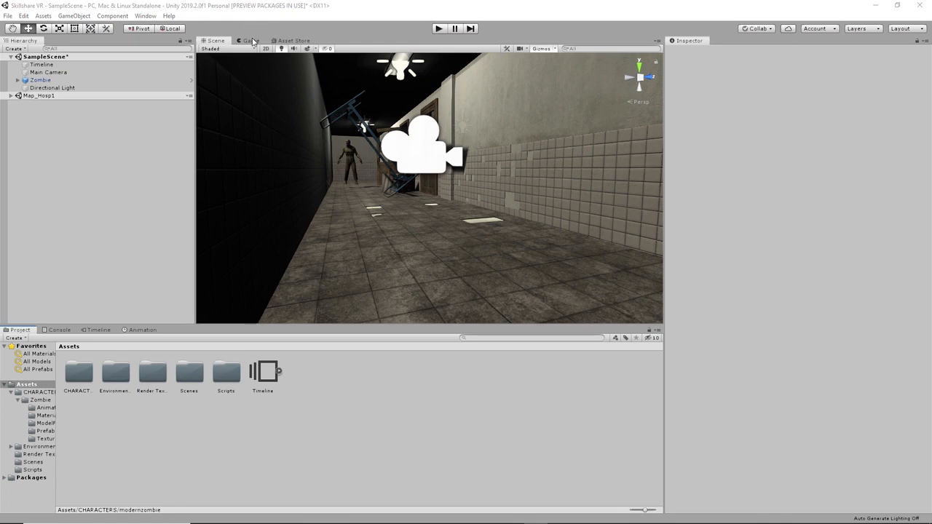
- Import all files of the Modern Zombie Free package from the Asset Store into the project
click(290, 41)
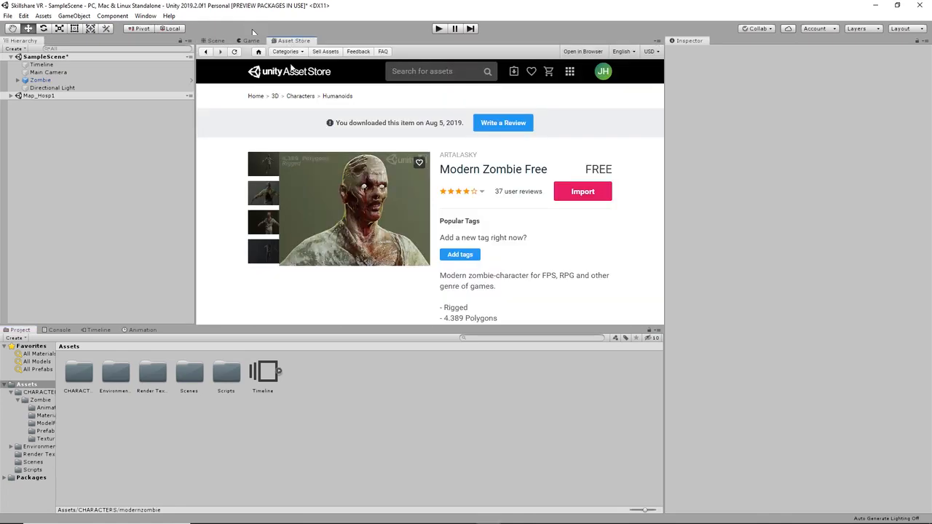
click(428, 71)
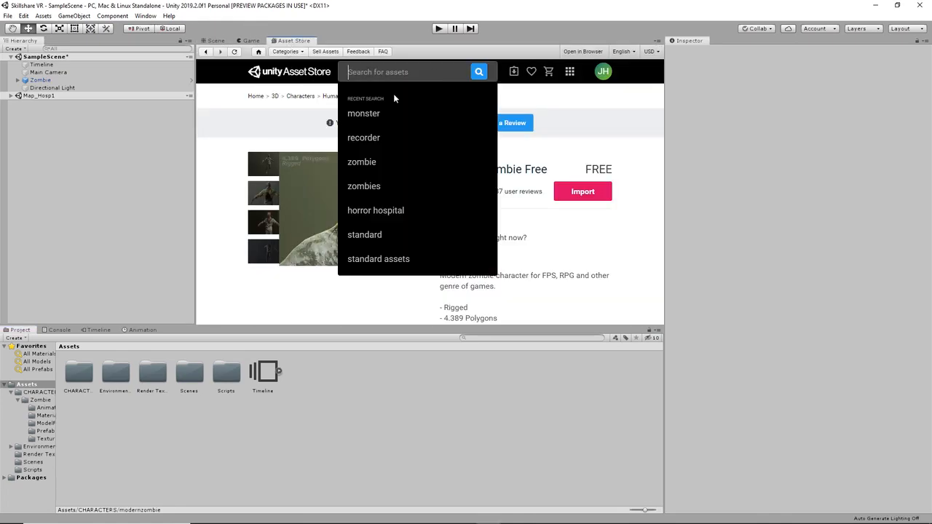
click(238, 146)
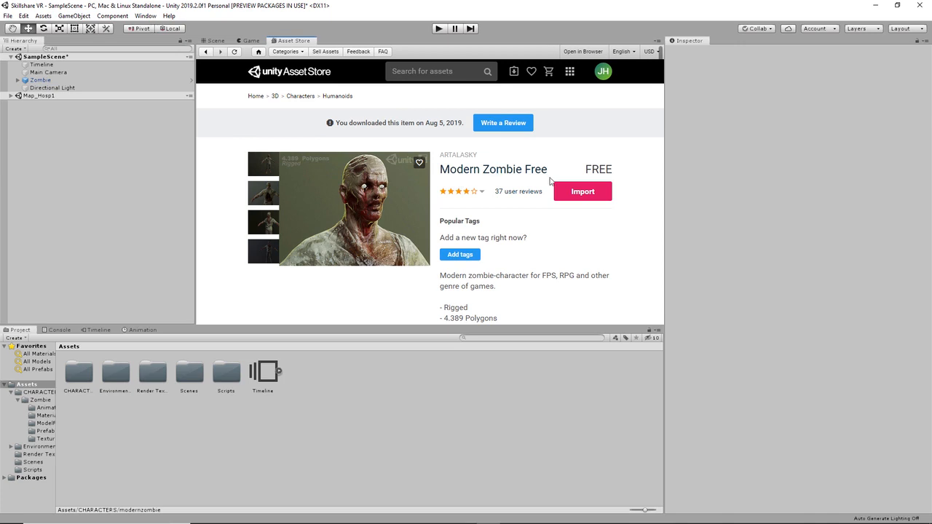
click(588, 192)
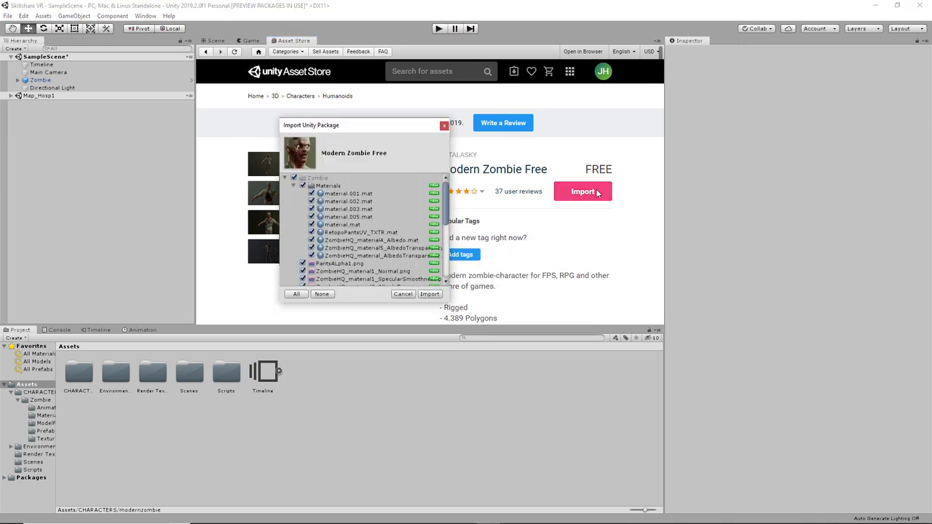
click(433, 295)
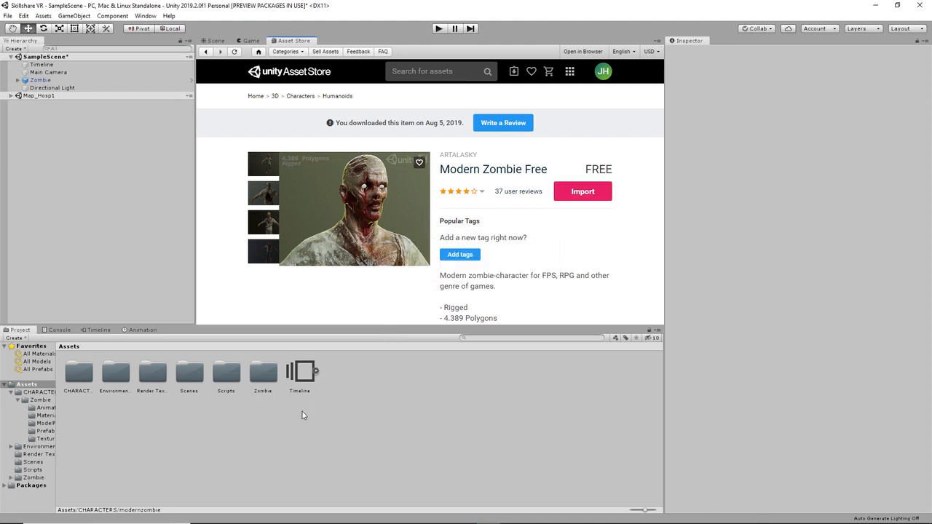
- Rename the newly imported Zombie folder to modernzombie and move it into the CHARACTERS folder
click(270, 392)
click(244, 391)
text(modernz)
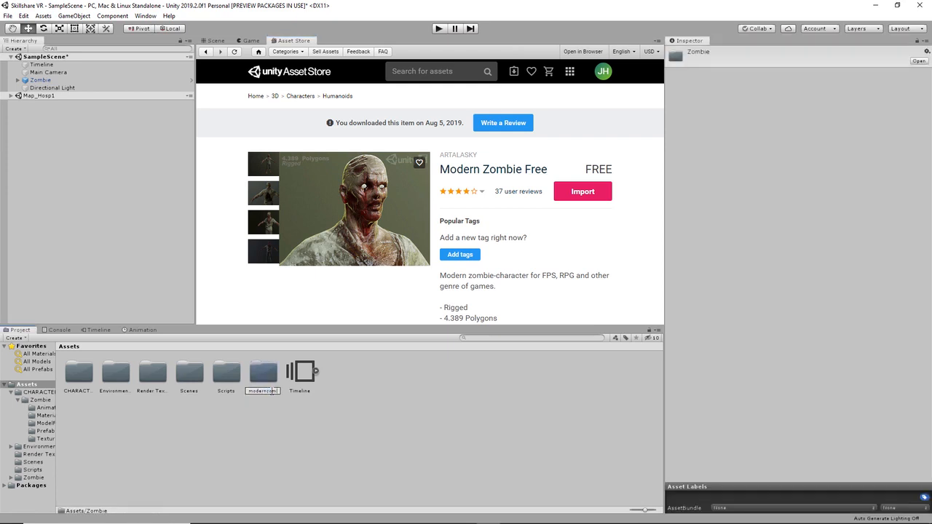
click(271, 392)
key(Return)
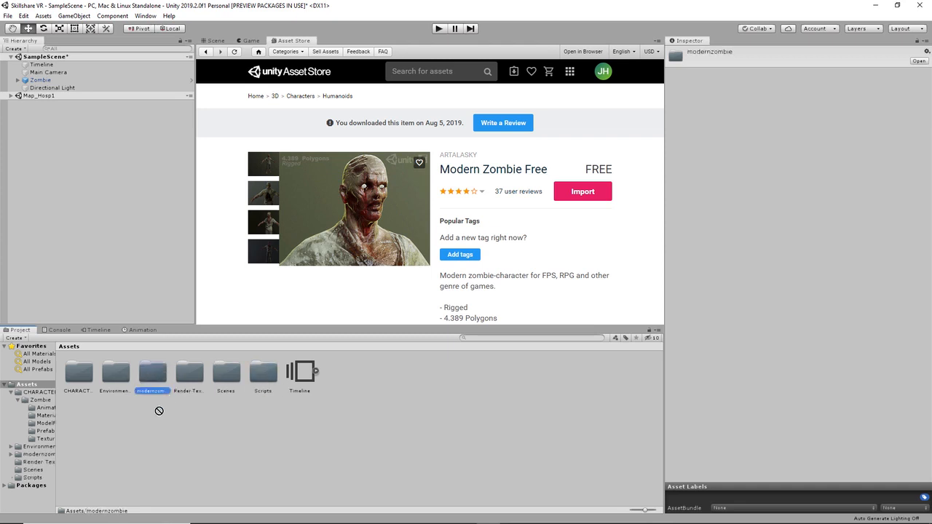
drag(83, 380, 83, 380)
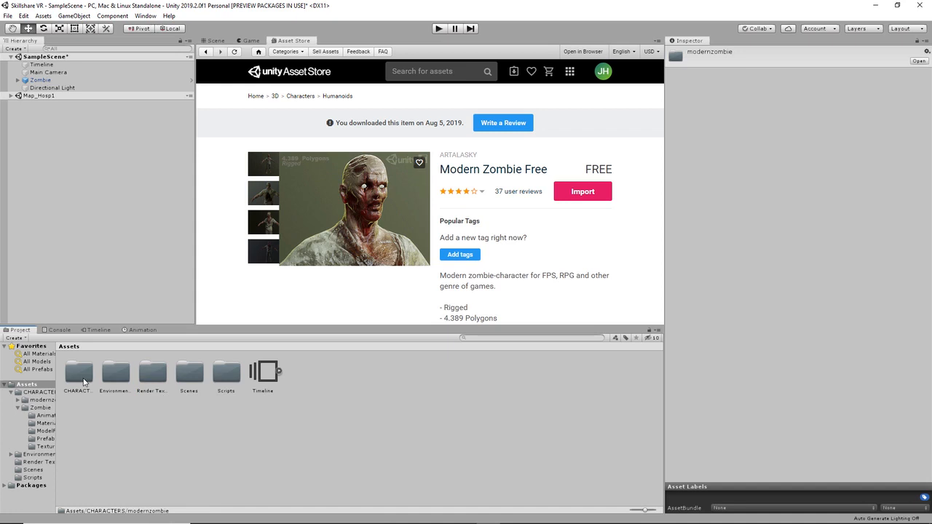
- Select the ZombieRig prefab in the modernzombie folder inside CHARACTERS and reveal it in File Explorer
double_click(83, 380)
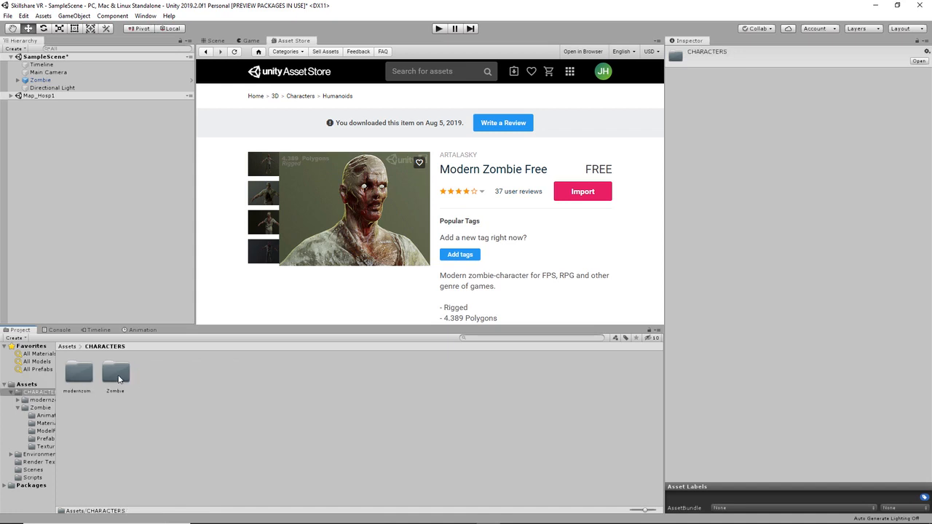
click(83, 380)
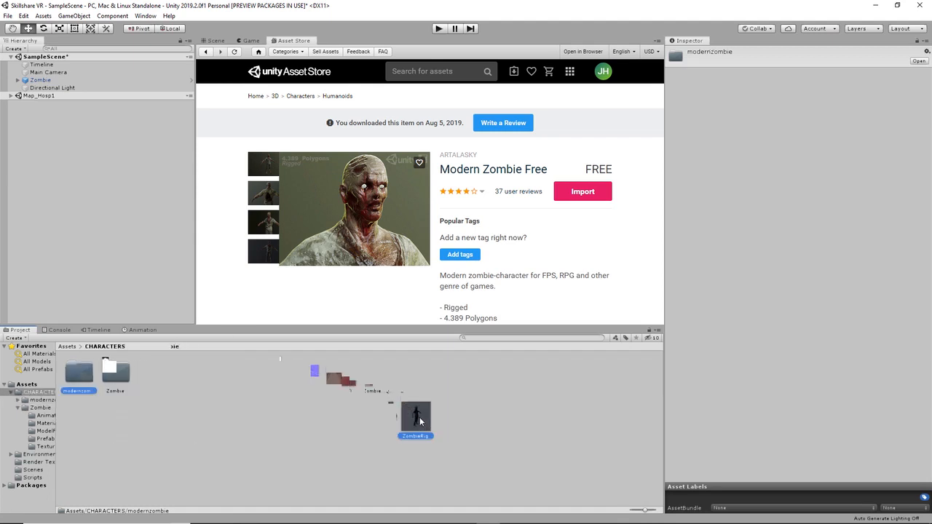
click(416, 420)
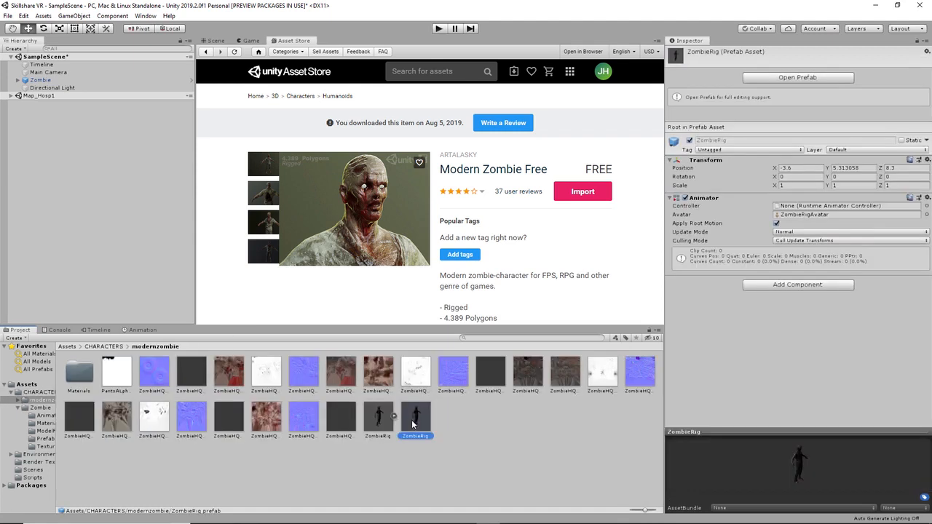
right_click(414, 424)
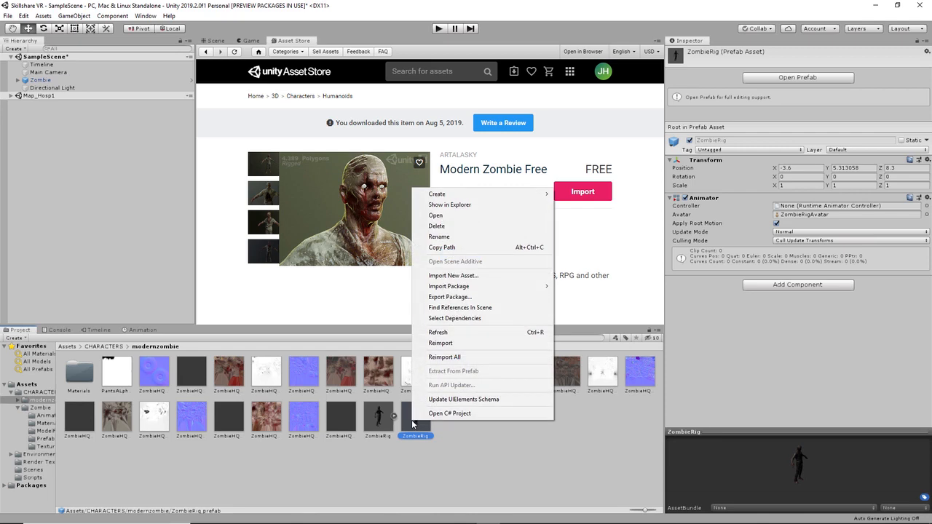
click(465, 207)
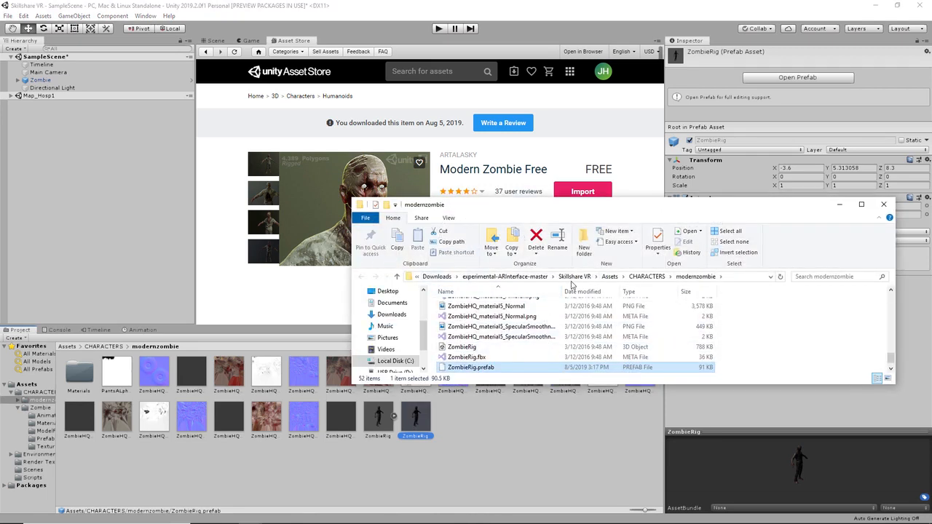
- Copy the full path of the modernzombie folder in File Explorer and close the window
right_click(740, 277)
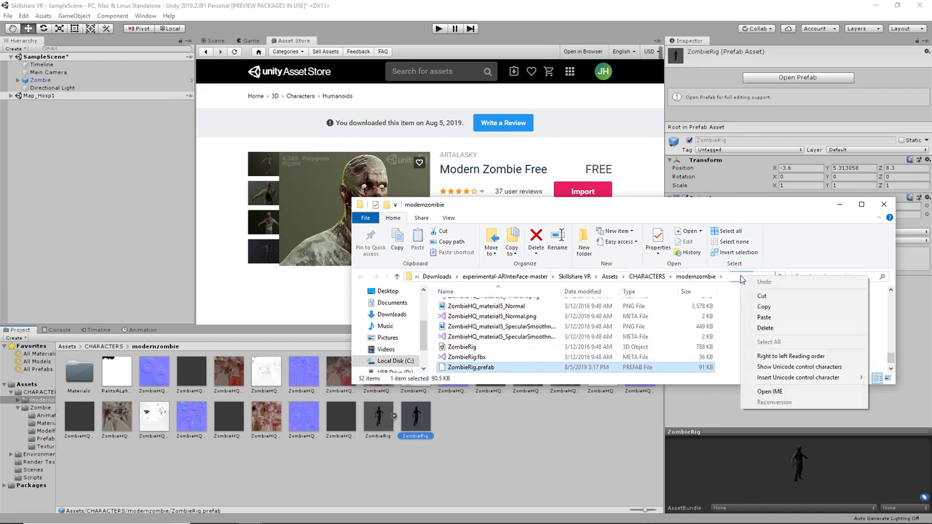
click(759, 305)
click(732, 277)
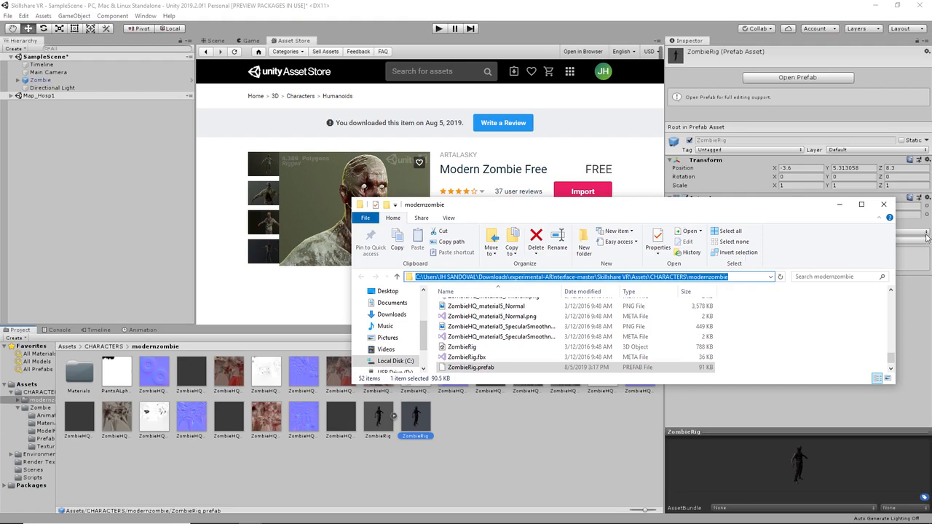
click(884, 205)
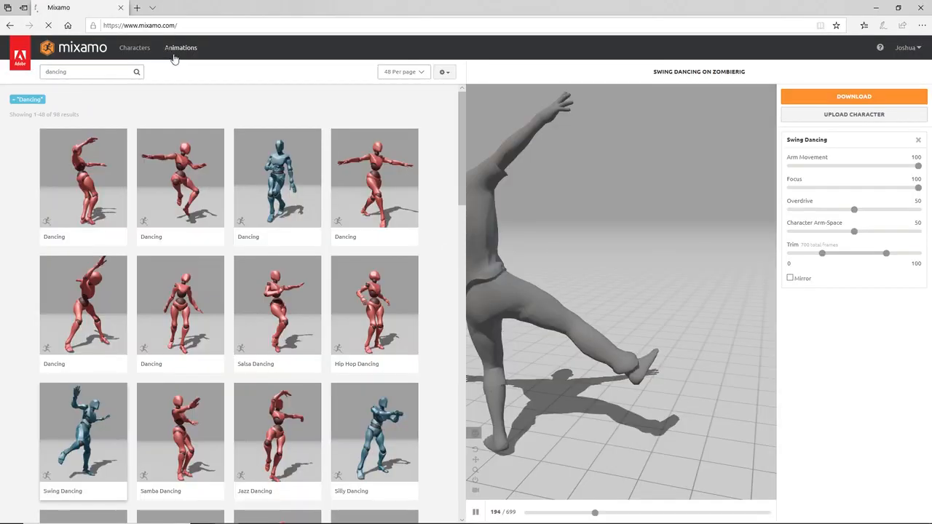
- Switch to Mixamo, upload the ZombieRig model from the copied modernzombie folder path as a character, and accept the auto-rigger review
click(191, 48)
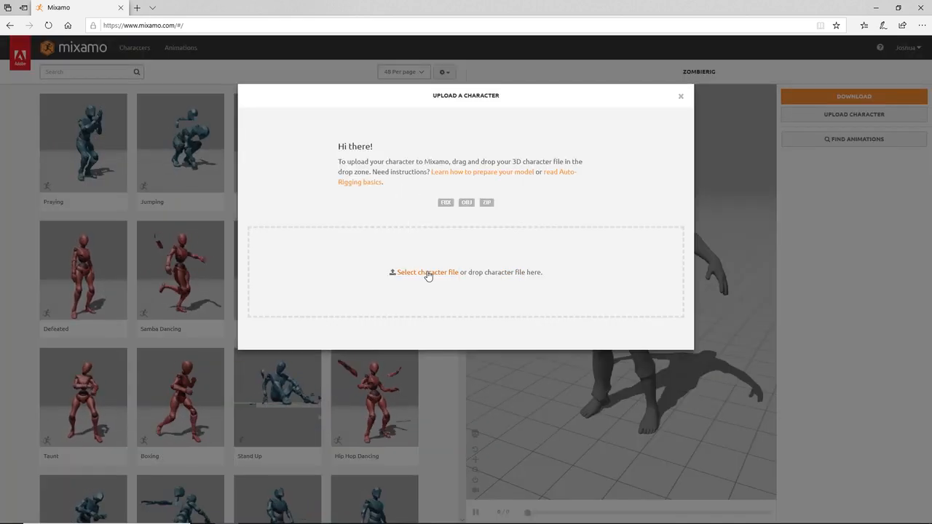
click(427, 273)
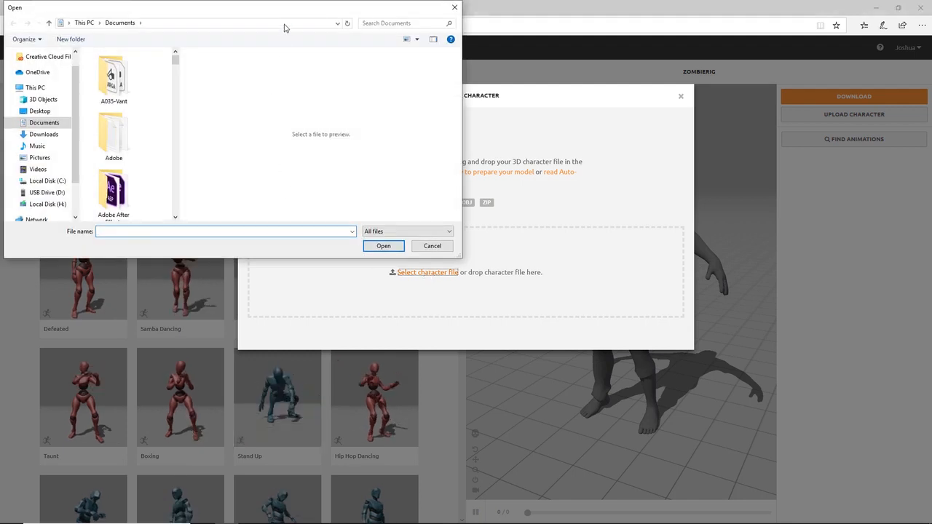
click(284, 23)
key(ctrl+v)
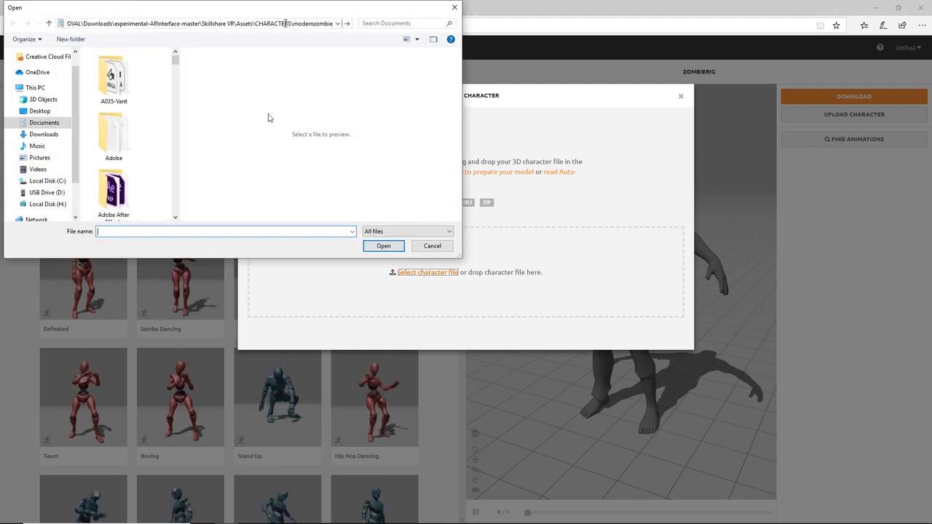
key(Return)
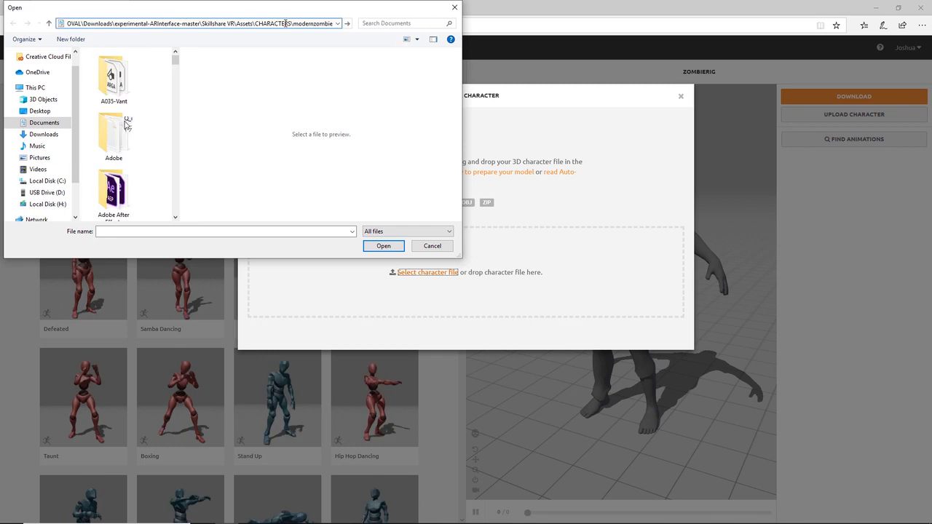
key(Return)
click(139, 177)
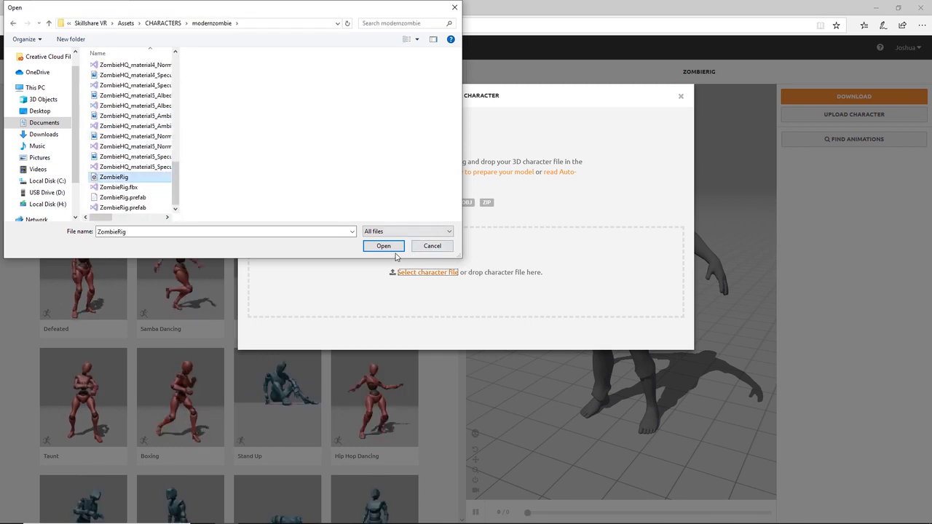
click(384, 246)
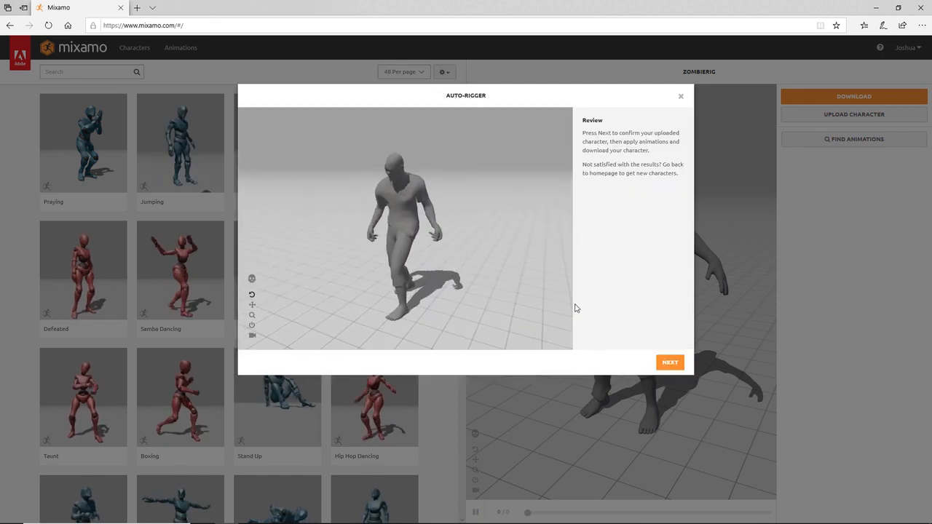
click(666, 363)
click(669, 363)
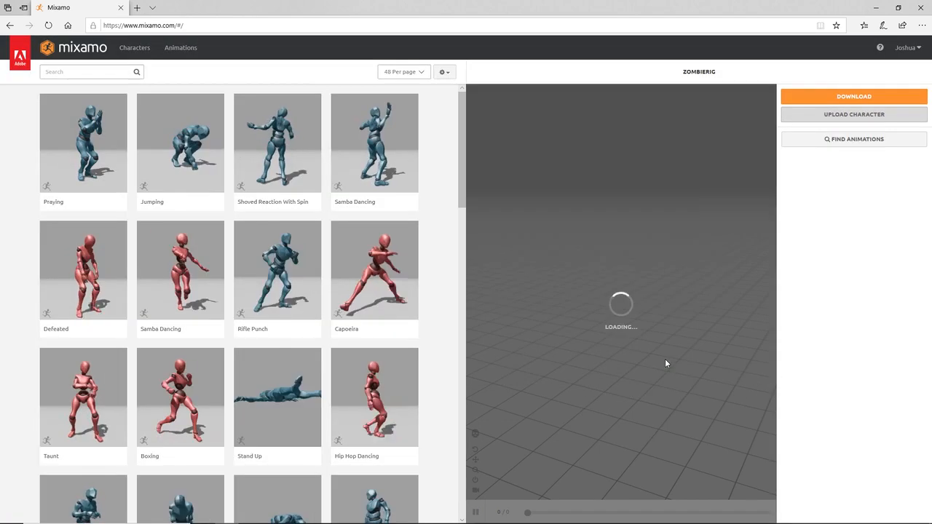
- Search the animations for "crawl", apply Zombie Crawl to the uploaded character, and enable In Place
drag(592, 313, 612, 287)
click(60, 68)
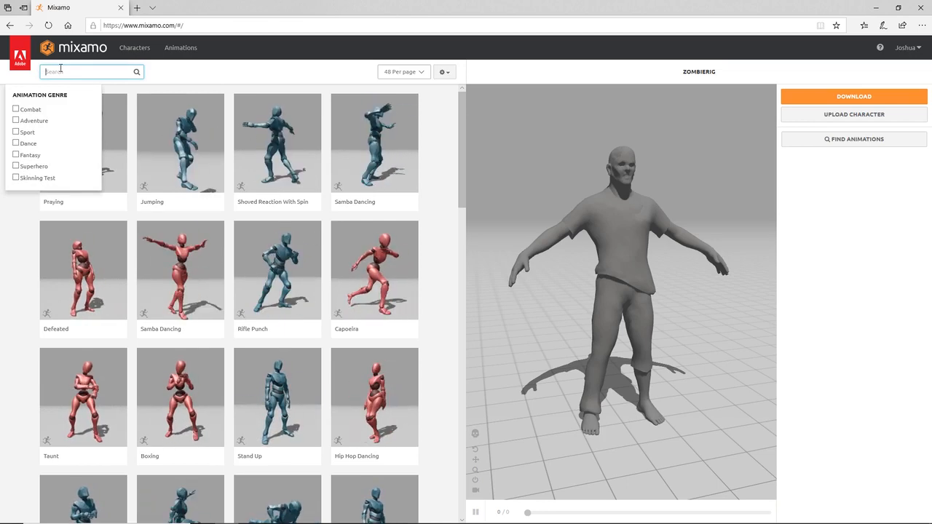
text(crawl)
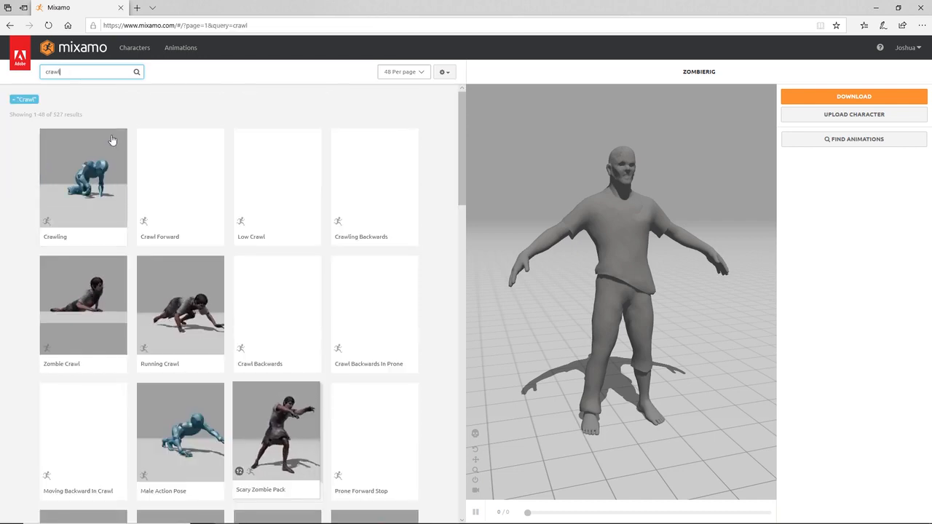
click(106, 315)
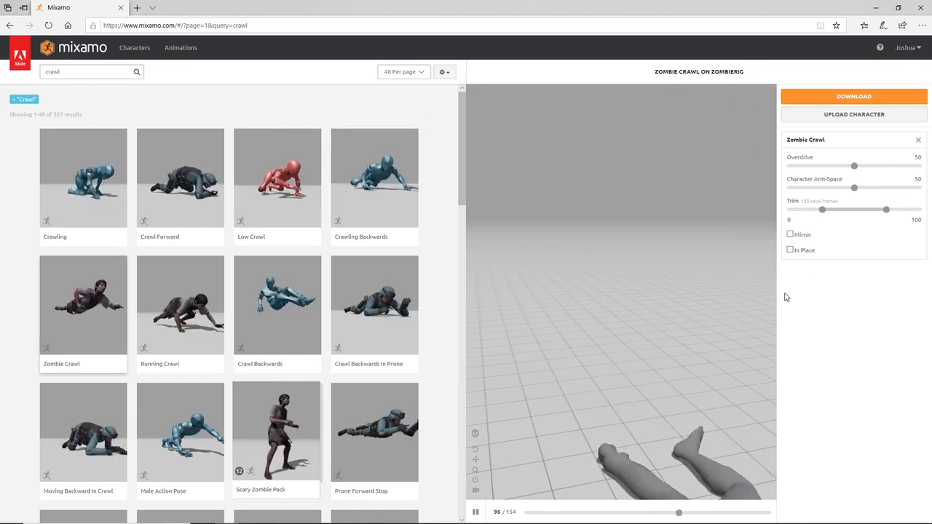
click(791, 250)
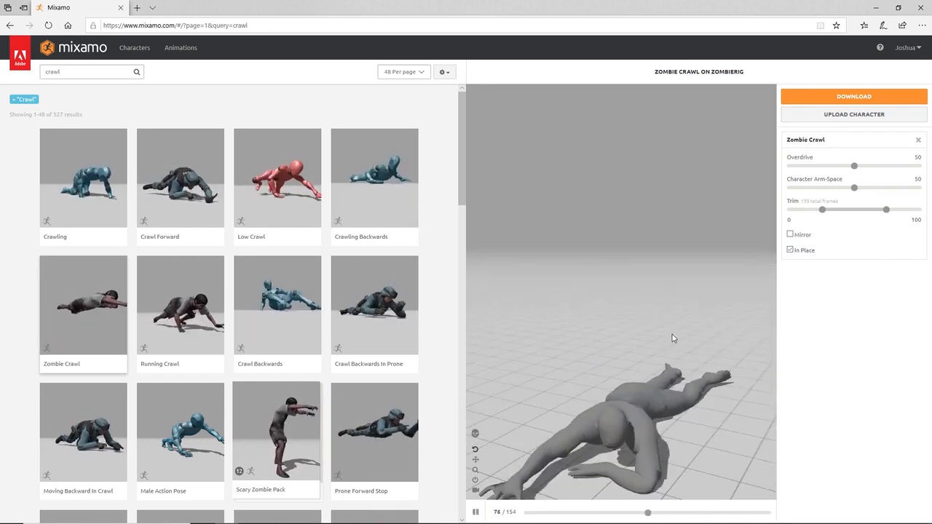
- Download the Zombie Crawl animation with its format set to FBX For Unity(.fbx)
click(852, 102)
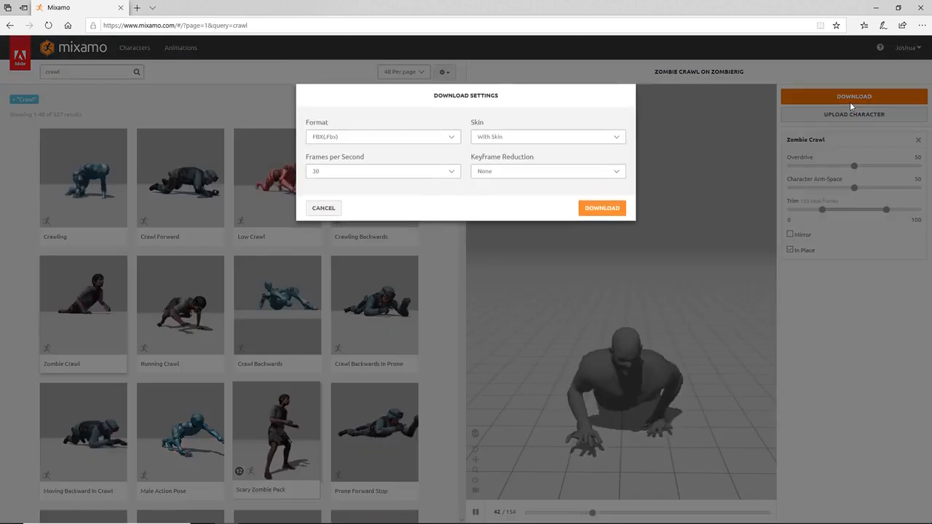
click(406, 136)
click(376, 145)
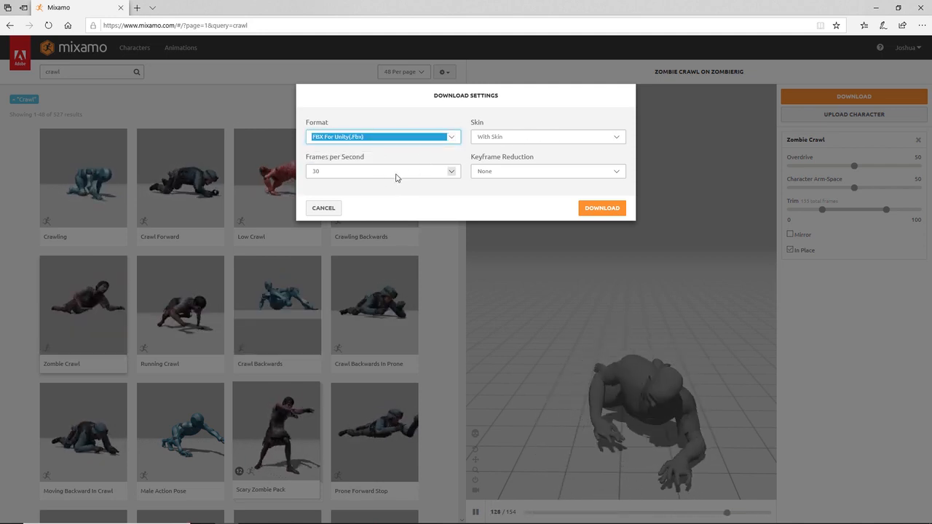
click(606, 210)
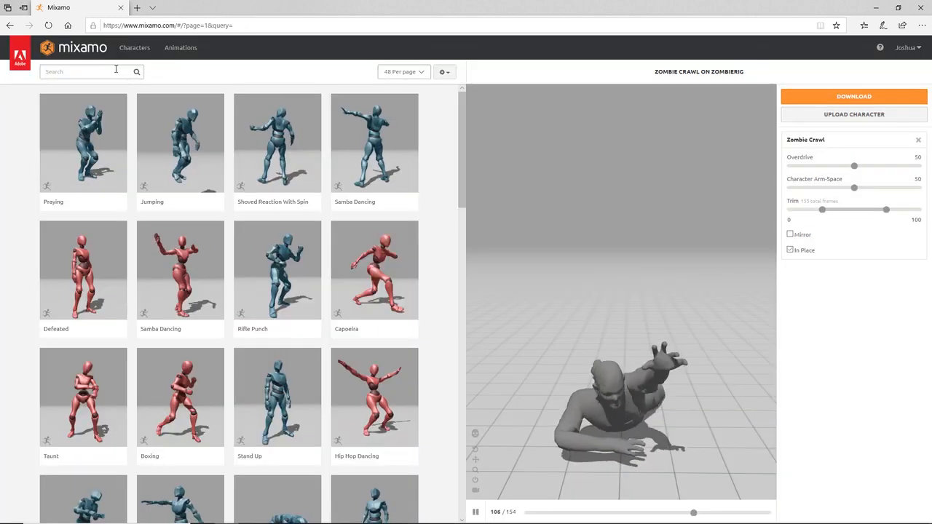
- Search the animations for "zombie", apply Zombie Idle to the character, and download it with skin as FBX For Unity
click(116, 71)
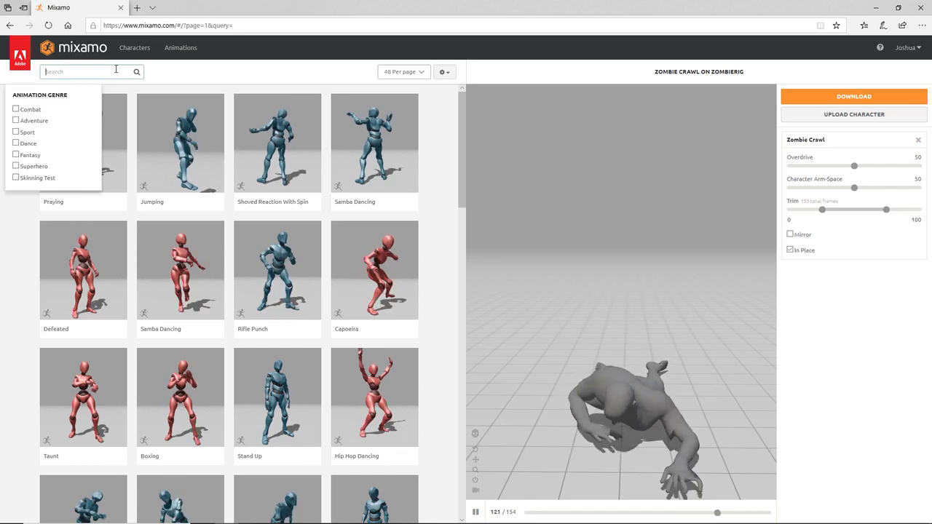
text(zom)
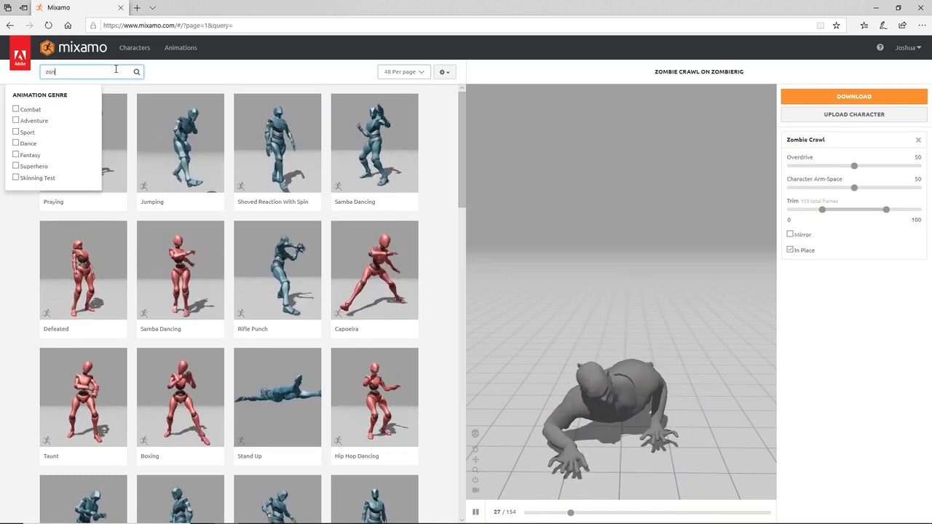
text(bie)
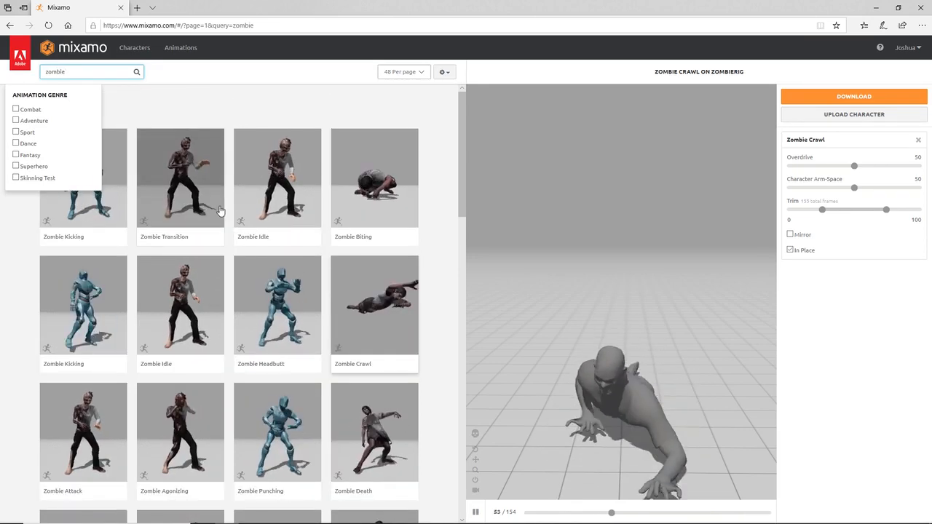
click(289, 208)
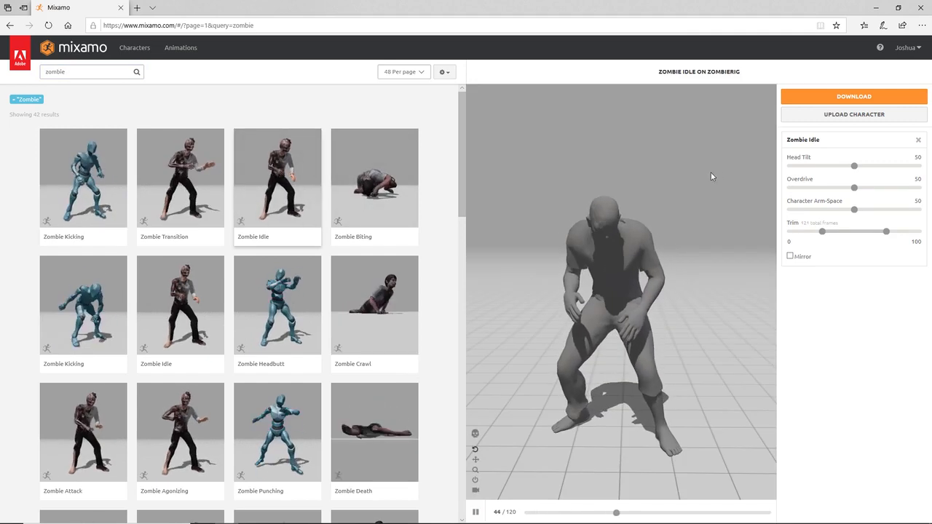
click(844, 97)
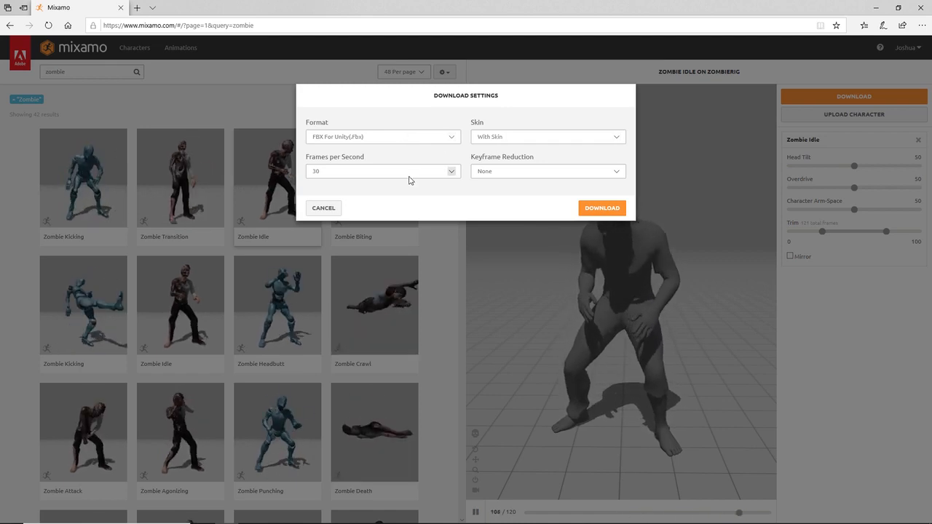
click(603, 210)
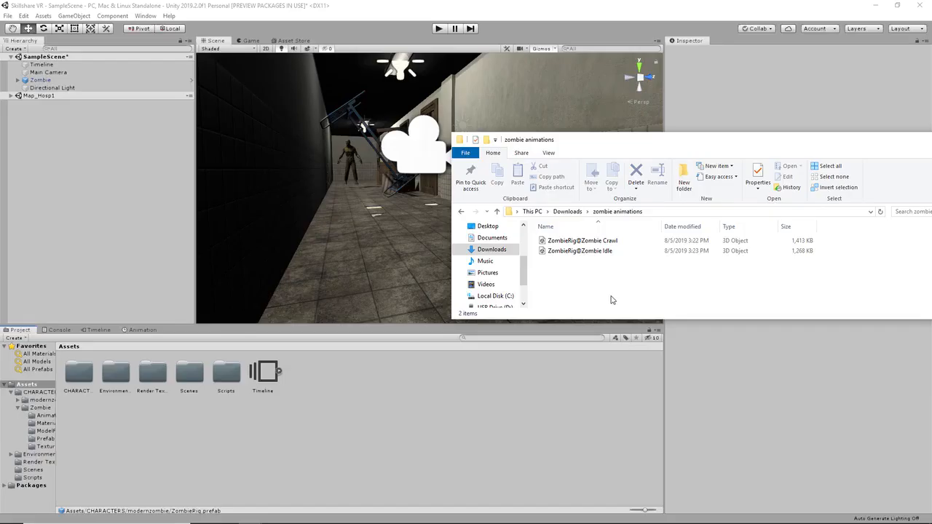
- Import the ZombieRig@Zombie Crawl and ZombieRig@Zombie Idle files from the zombie animations download folder into the Unity project's Assets folder
drag(605, 293, 595, 240)
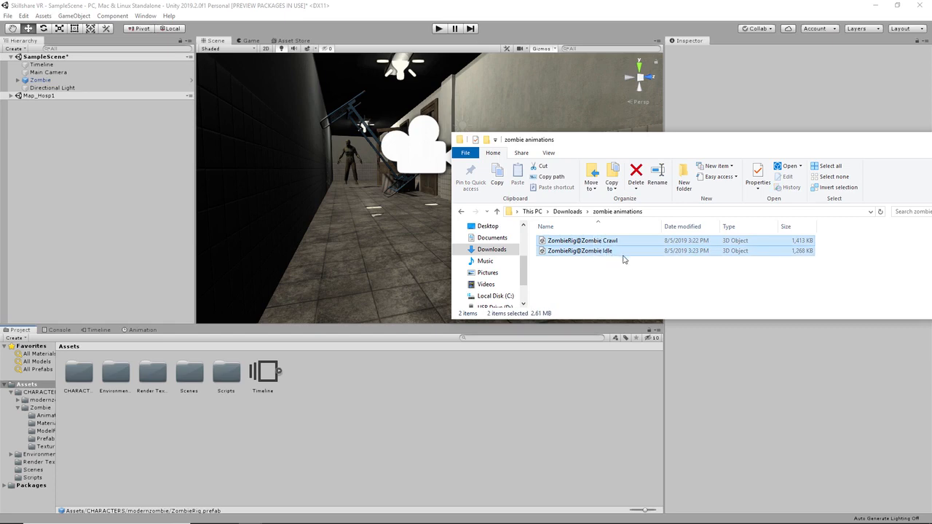
drag(608, 250, 405, 387)
drag(458, 358, 459, 357)
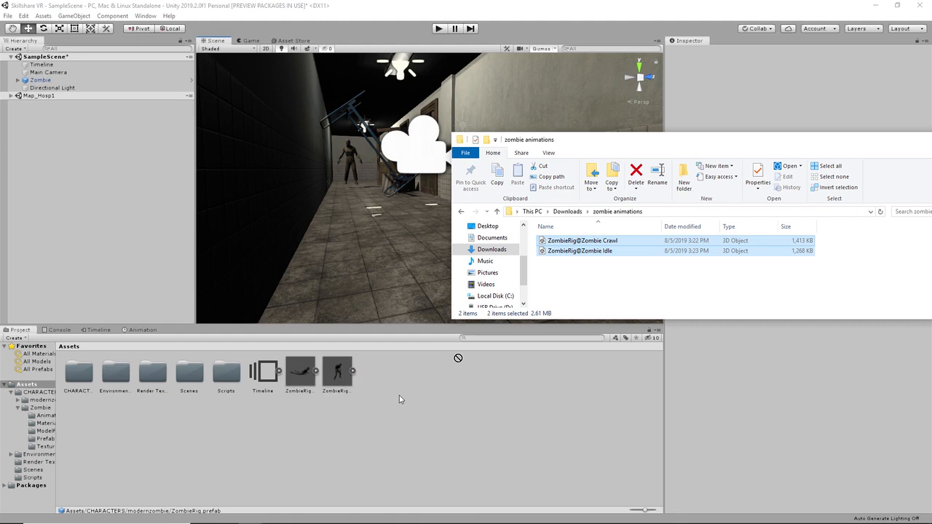
click(405, 393)
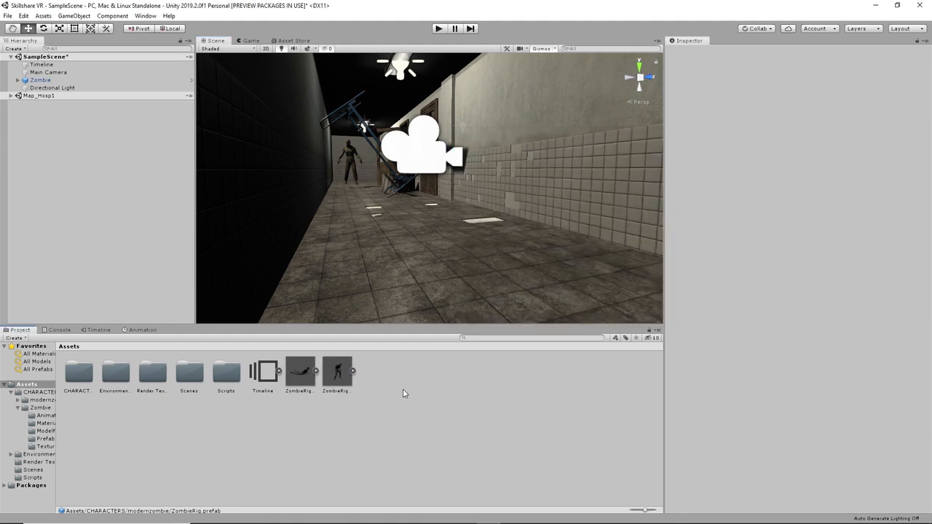
- Move both imported ZombieRig animation models from Assets into the CHARACTERS folder
click(299, 376)
shift+click(334, 377)
drag(334, 377, 80, 378)
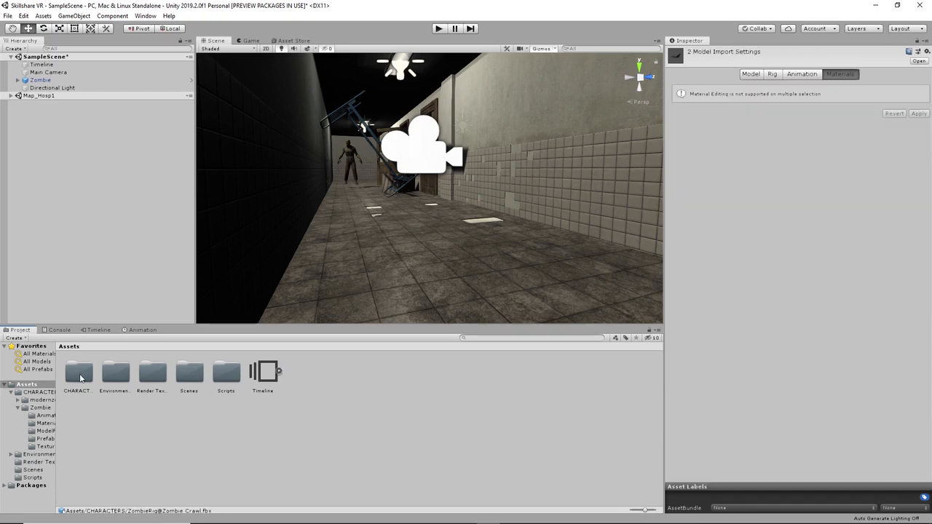
- Expand the ZombieRig@Zombie Crawl model in the CHARACTERS folder and duplicate its Zombie Crawl animation clip
double_click(80, 377)
click(166, 372)
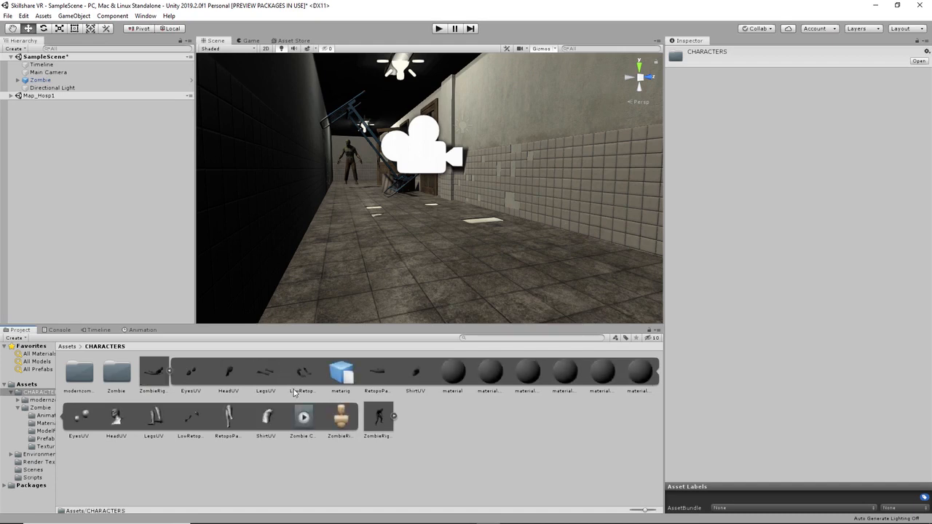
click(305, 416)
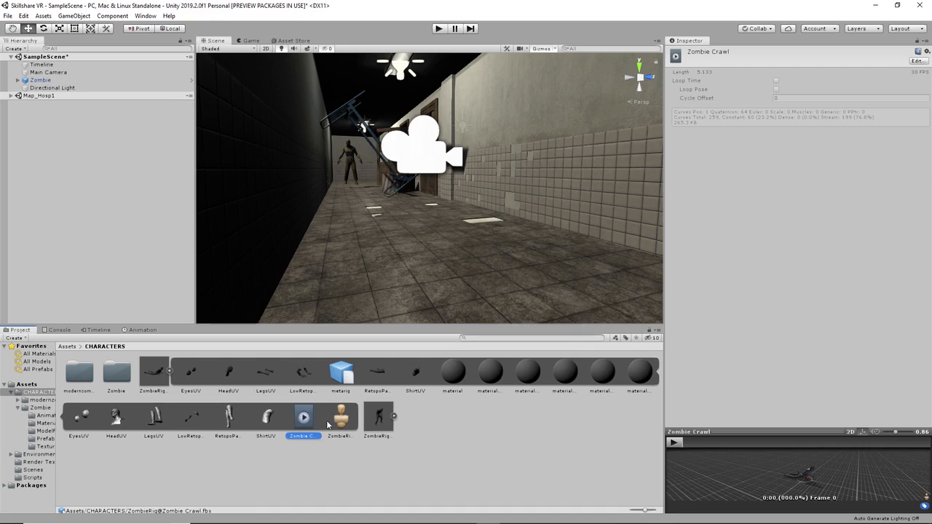
key(ctrl+d)
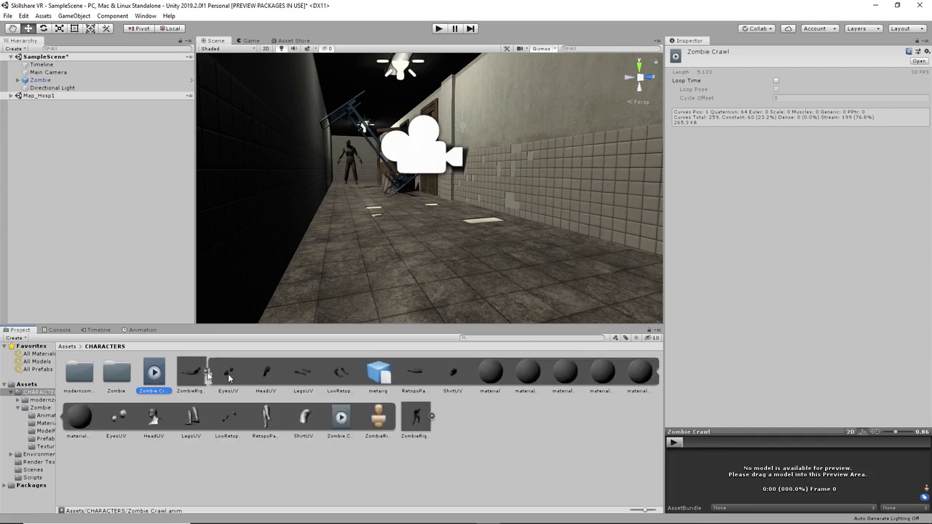
- Duplicate the Zombie Idle animation clip out of the ZombieRig@Zombie Idle model and collapse the expanded models in the CHARACTERS folder
click(242, 370)
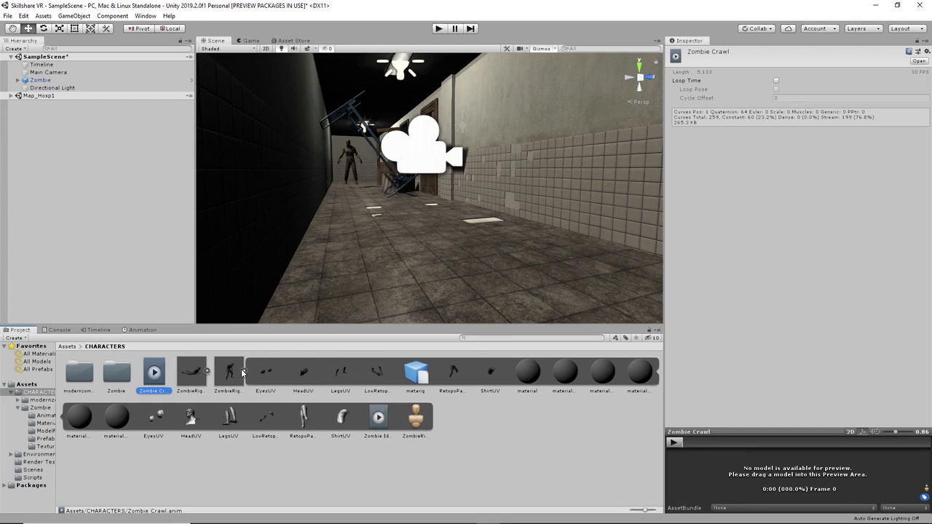
click(234, 371)
key(ctrl+z)
click(380, 426)
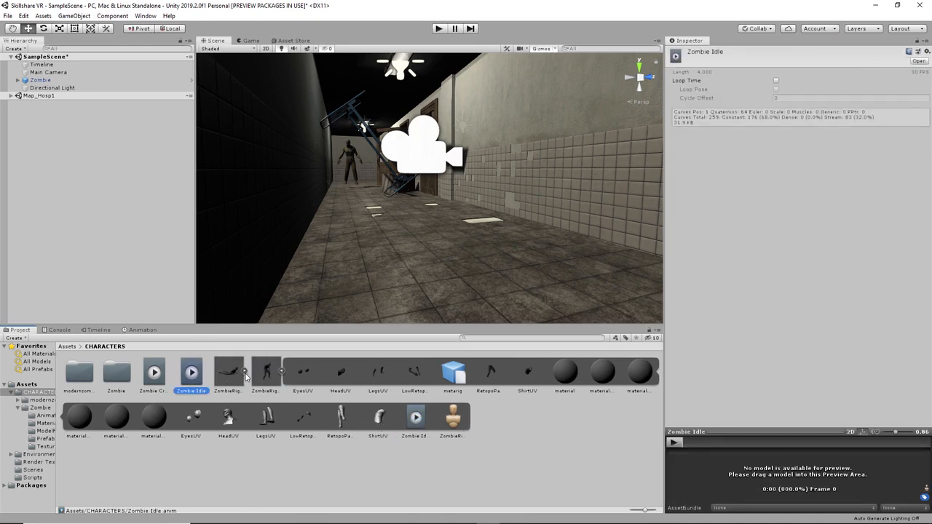
click(254, 457)
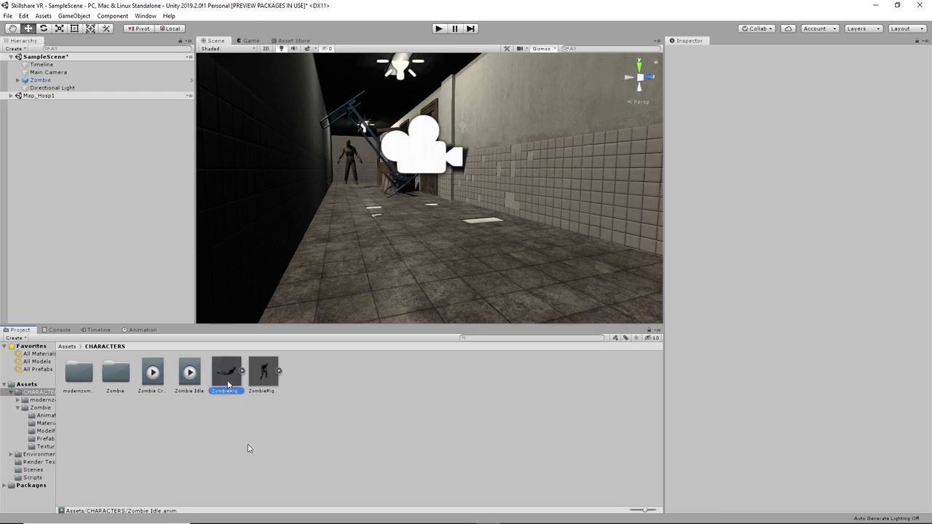
- Place the ZombieRig@Zombie Crawl model on the hospital corridor floor in front of the standing zombie
click(228, 385)
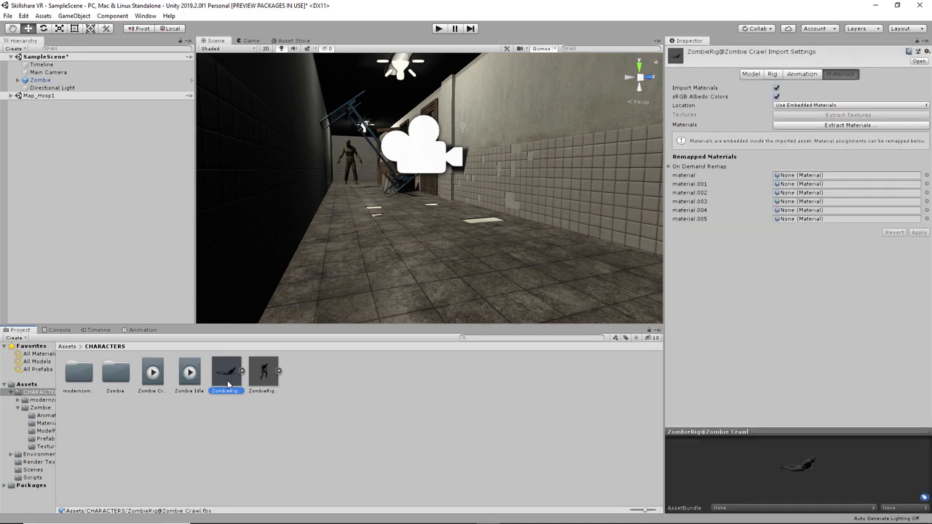
drag(228, 378, 368, 199)
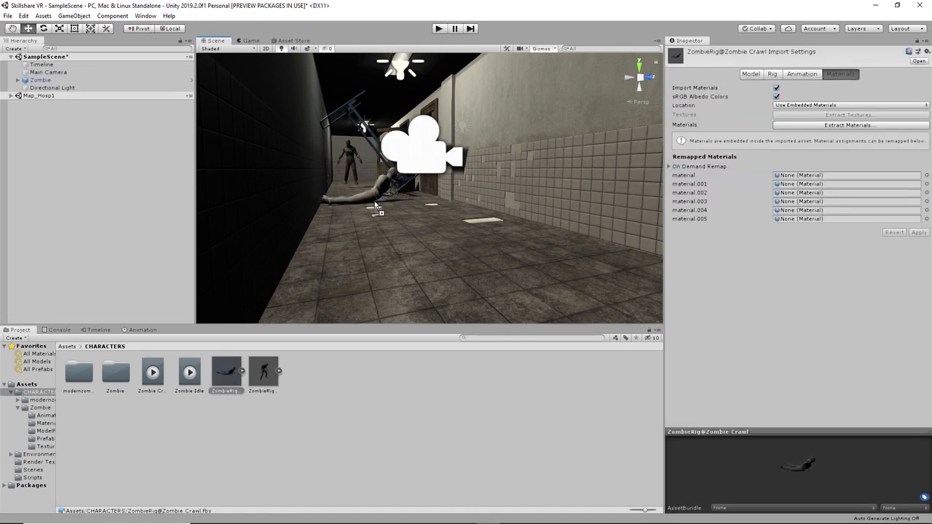
drag(377, 207, 356, 209)
key(w)
scroll(357, 209, up, 2)
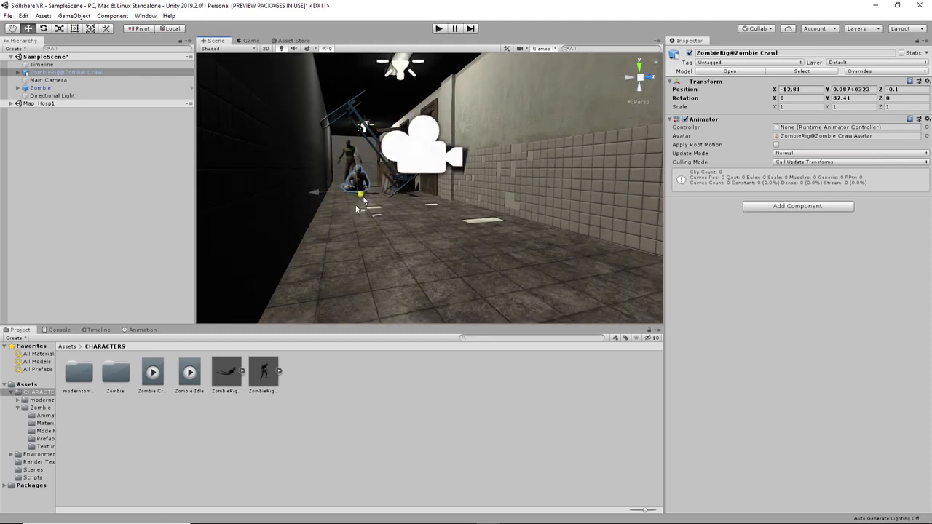
- Focus on the crawling zombie in the scene and open the Materials folder inside CHARACTERS > modernzombie
double_click(49, 73)
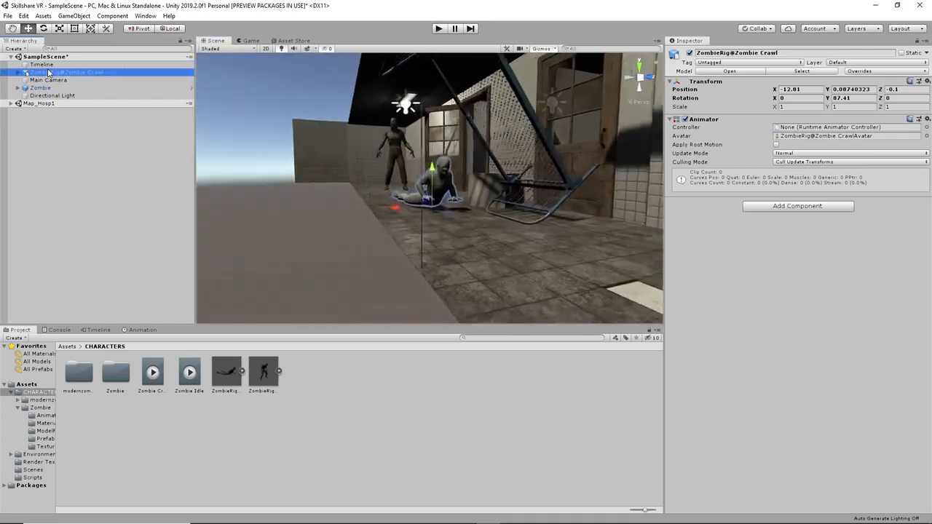
right_drag(451, 208, 401, 191)
scroll(477, 204, up, 2)
middle_drag(479, 205, 355, 217)
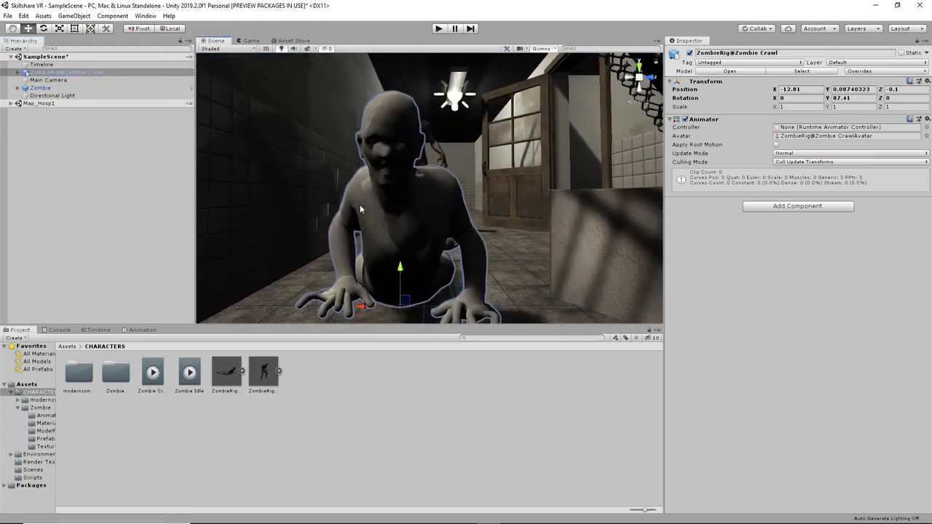
scroll(360, 205, down, 2)
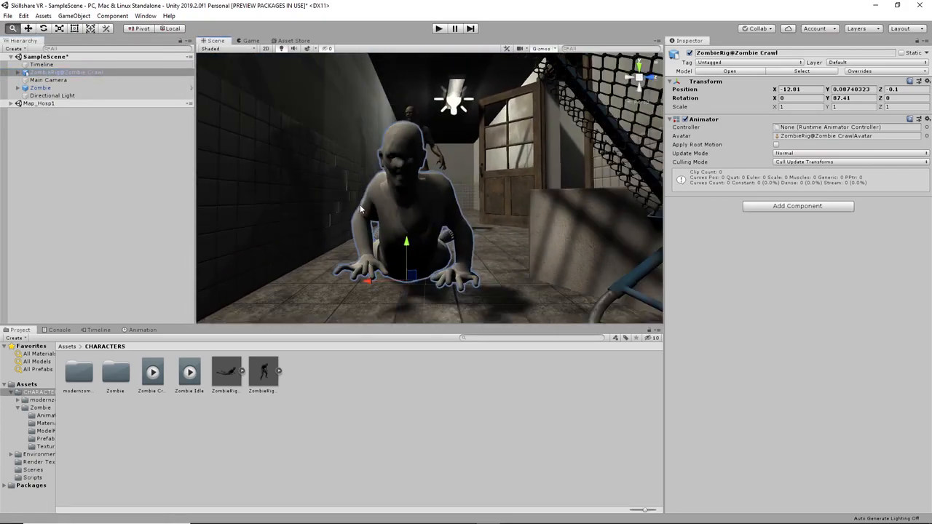
click(66, 348)
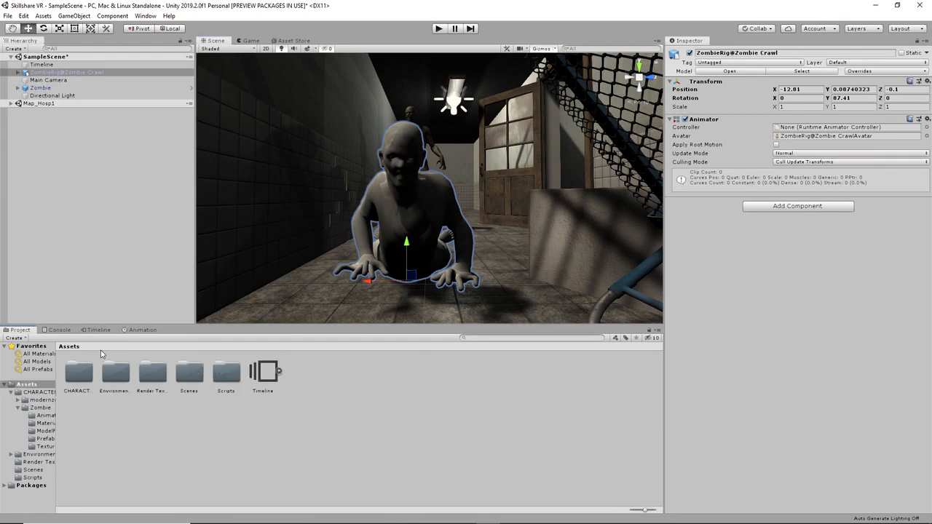
double_click(79, 381)
double_click(79, 377)
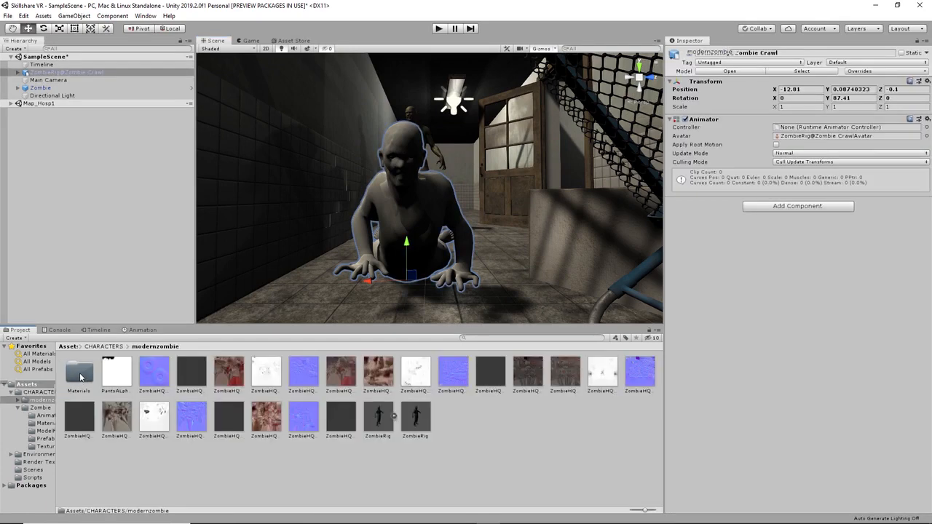
double_click(79, 371)
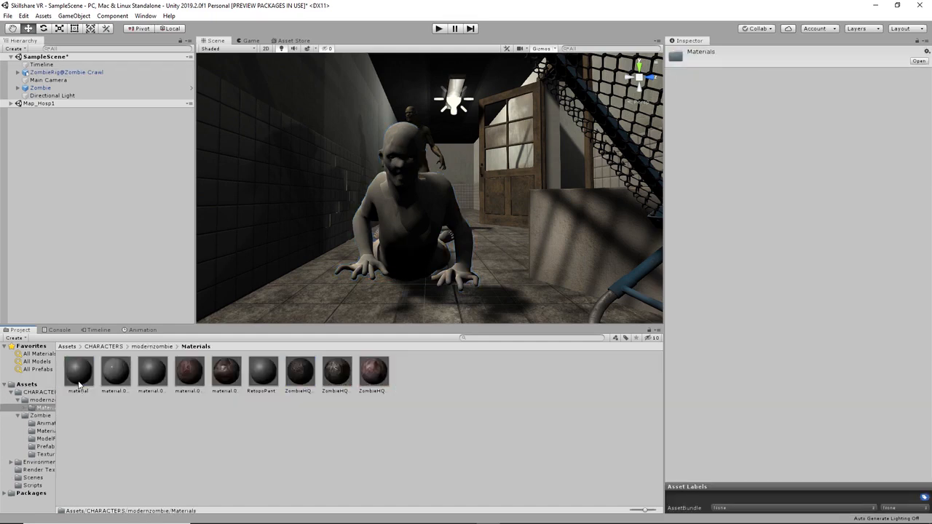
- Apply material.003 from the modernzombie Materials folder to the crawling zombie's head
click(188, 372)
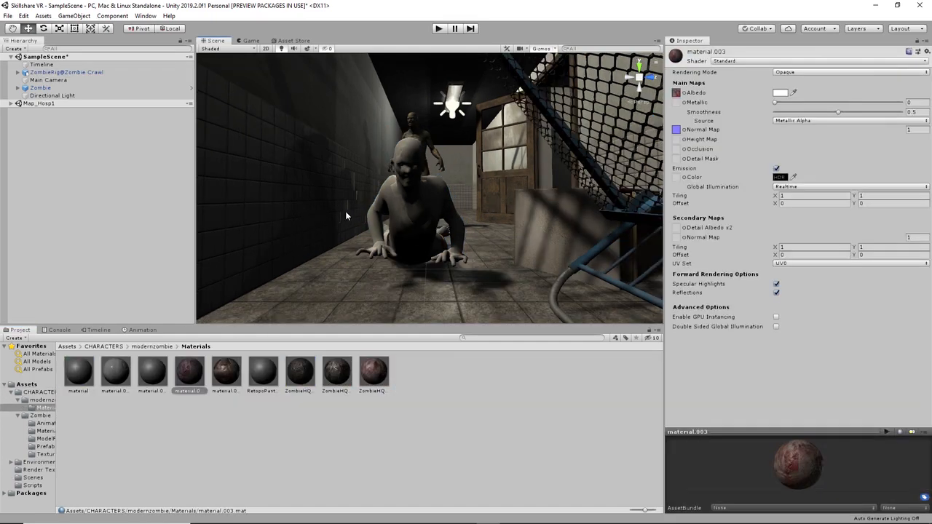
scroll(373, 231, up, 2)
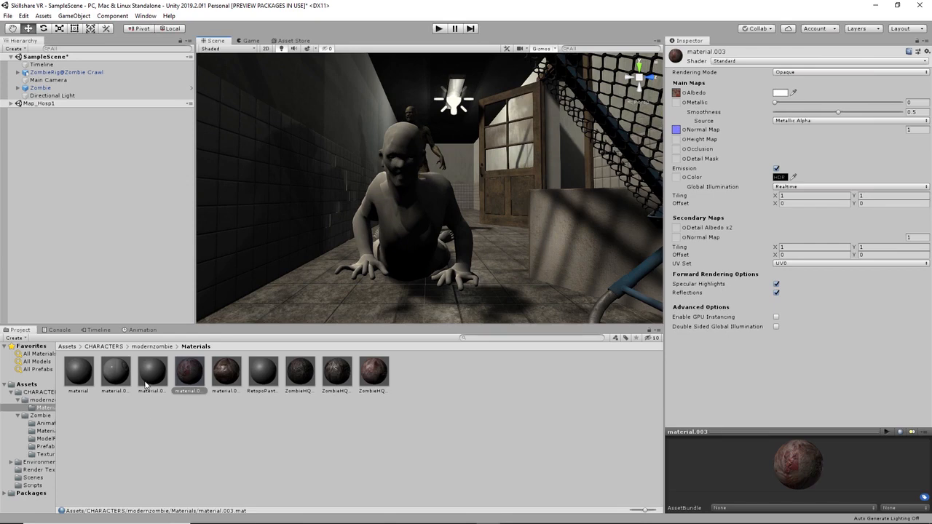
click(190, 372)
drag(190, 371, 408, 161)
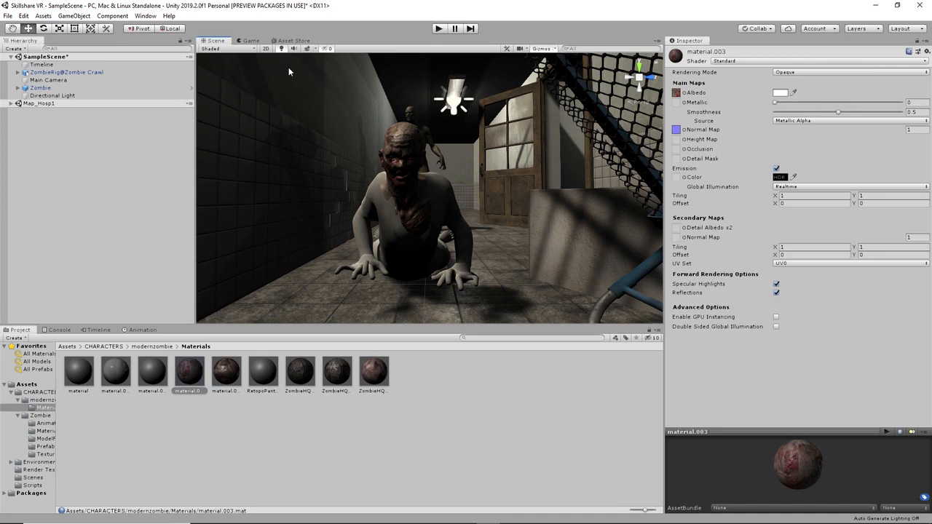
- Turn off scene lighting in the Scene view and apply material.005 to the crawling zombie's shirt
click(283, 49)
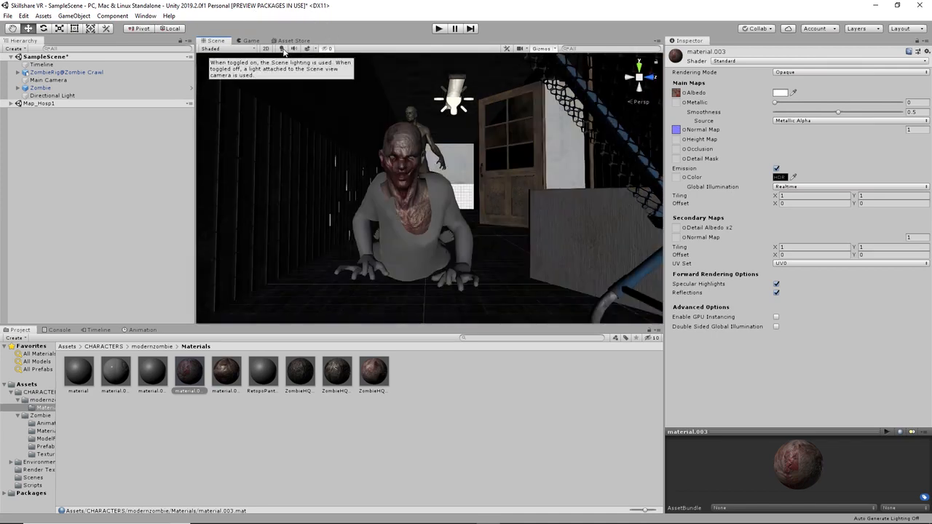
scroll(362, 214, up, 3)
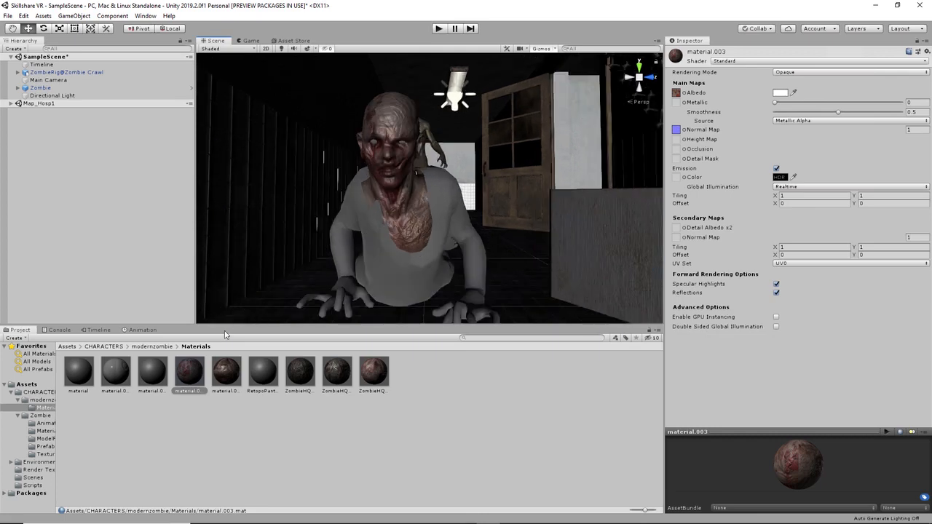
drag(226, 372, 373, 259)
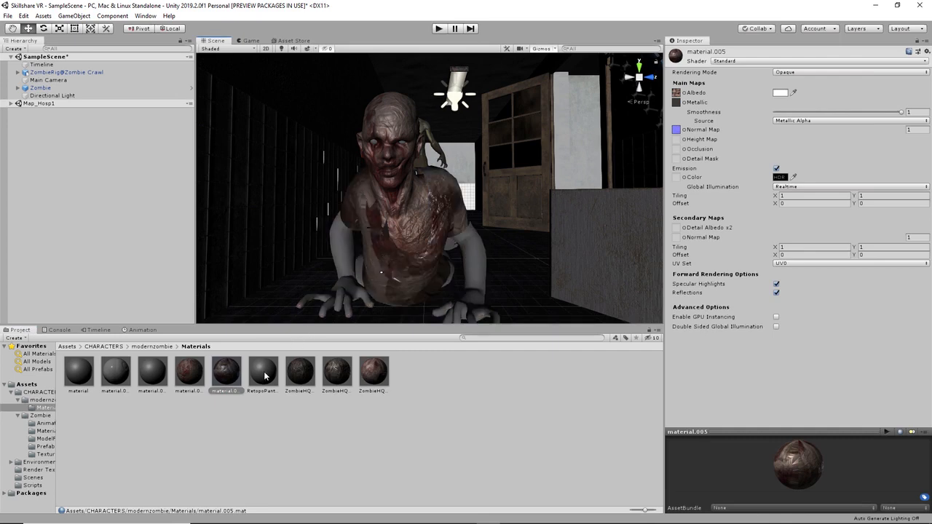
- Compare the ZombieHQ materials and apply ZombieHQ_material_AlbedoTransparency to the crawling zombie's arms
click(300, 371)
click(383, 375)
click(313, 370)
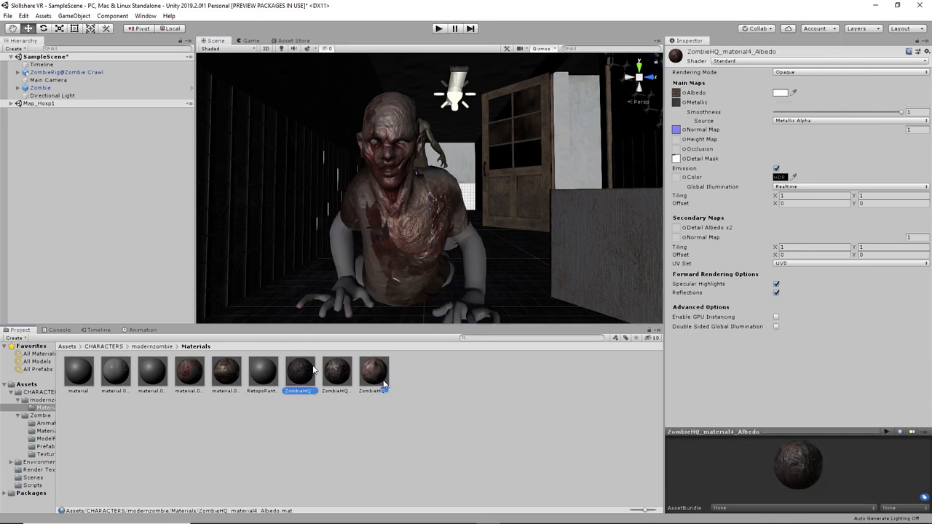
click(381, 377)
drag(381, 384, 348, 288)
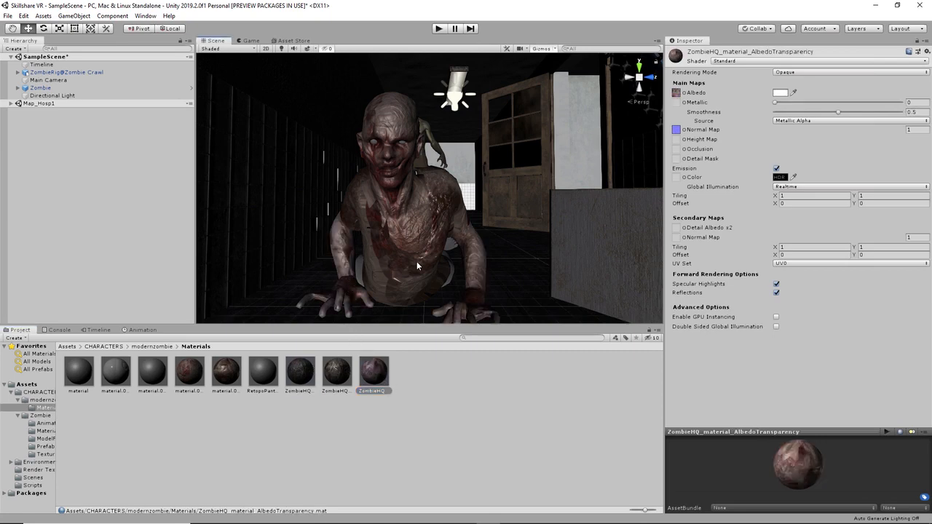
- Apply ZombieHQ_material4_Albedo to the crawling zombie's trousers and turn the Scene view lighting back on
click(337, 376)
scroll(390, 290, up, 6)
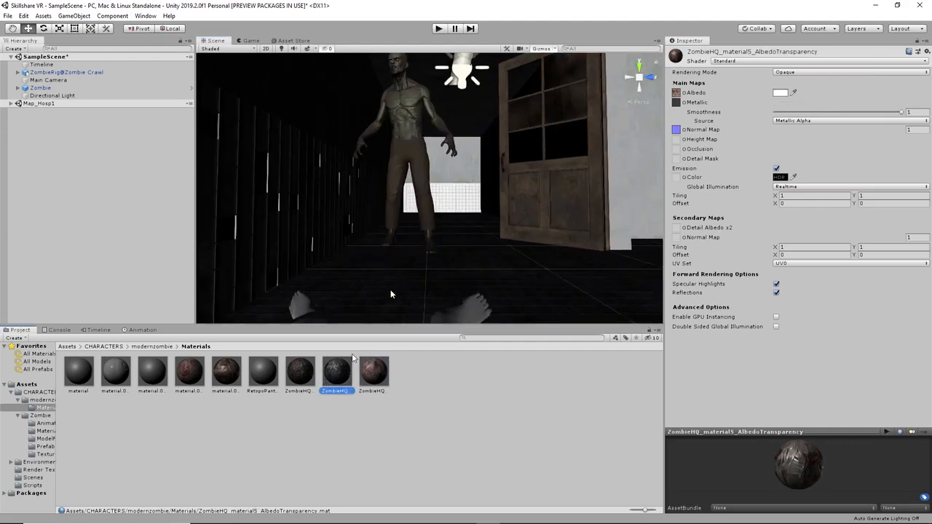
right_drag(390, 285, 610, 213)
scroll(500, 229, down, 8)
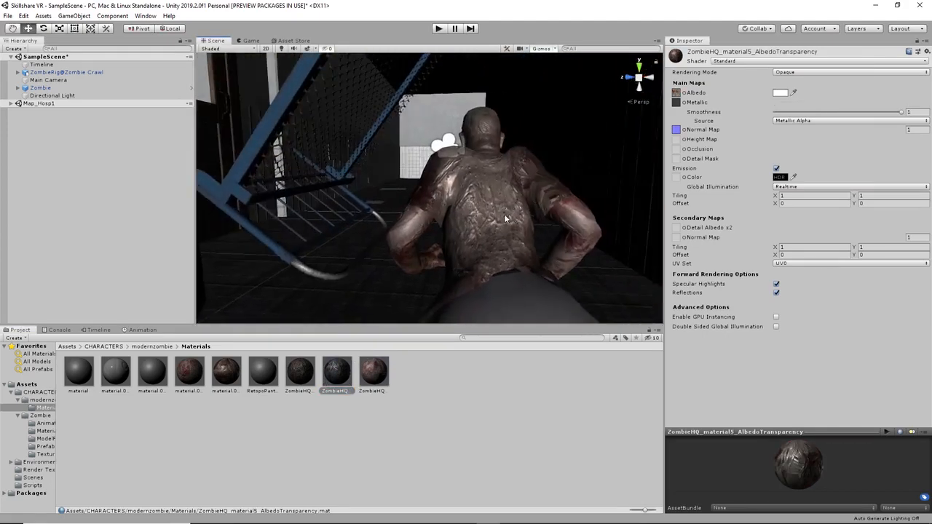
drag(302, 377, 416, 284)
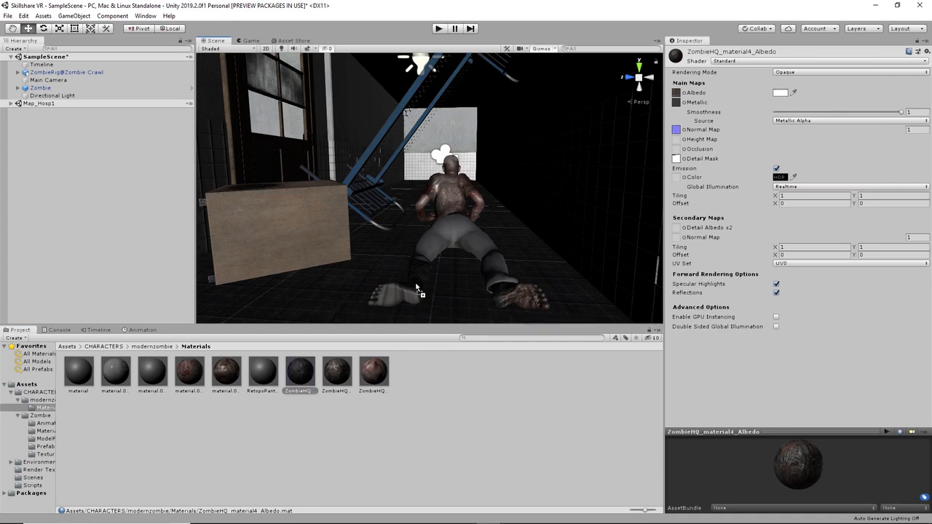
drag(300, 373, 439, 235)
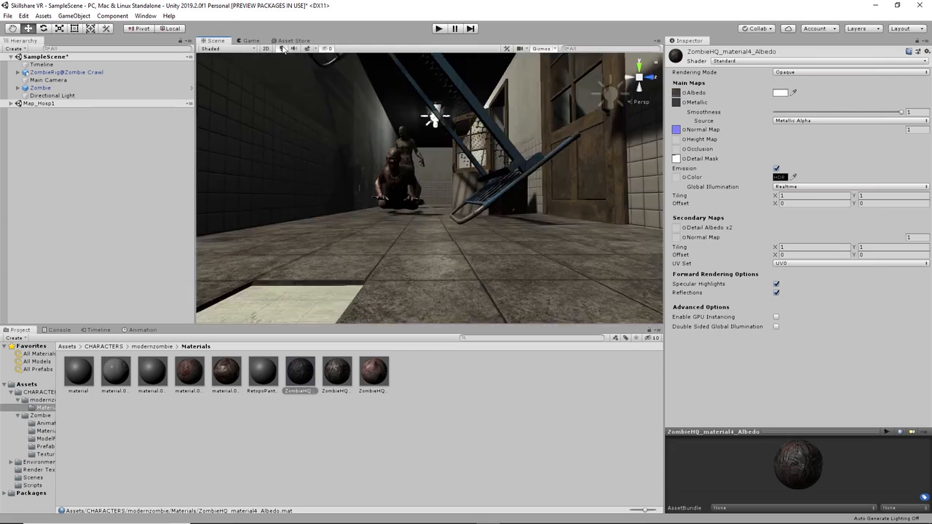
click(282, 48)
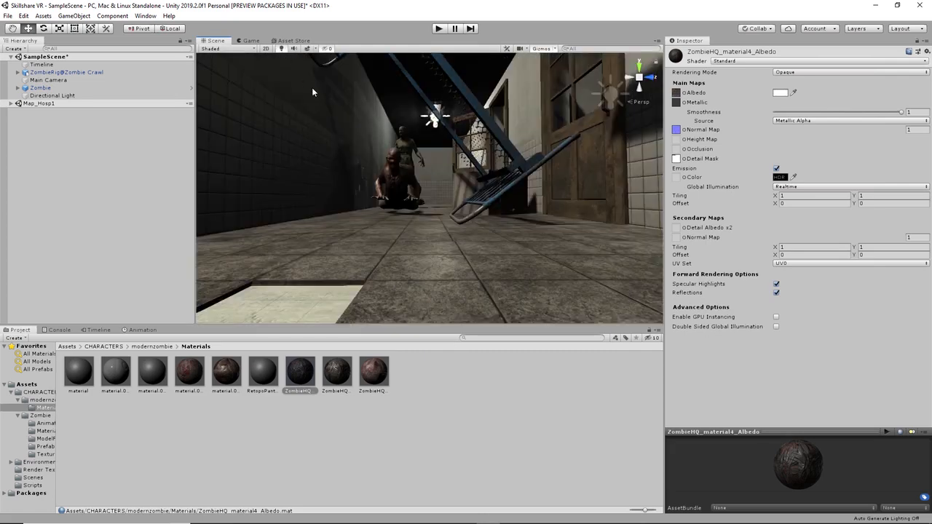
- Add an animation track for the ZombieRig@Zombie Crawl object to the Timeline
right_drag(312, 88, 373, 238)
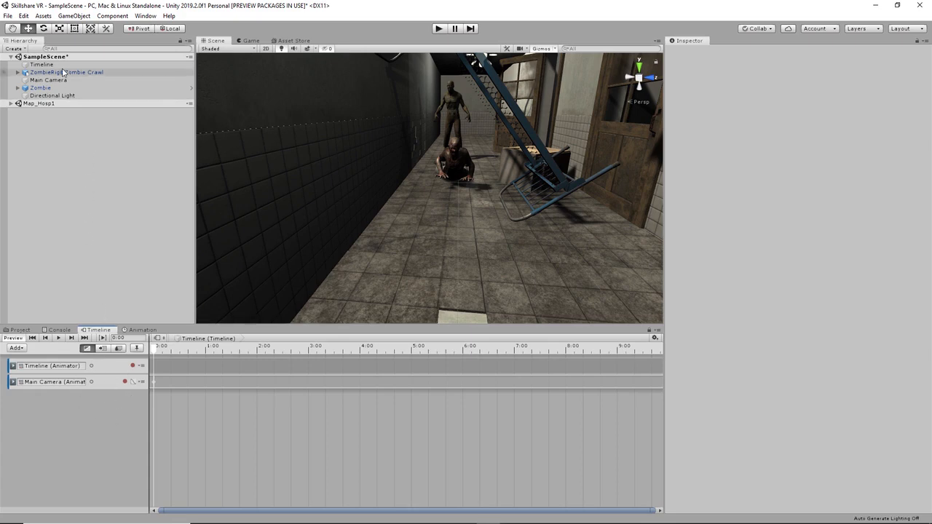
drag(63, 72, 84, 140)
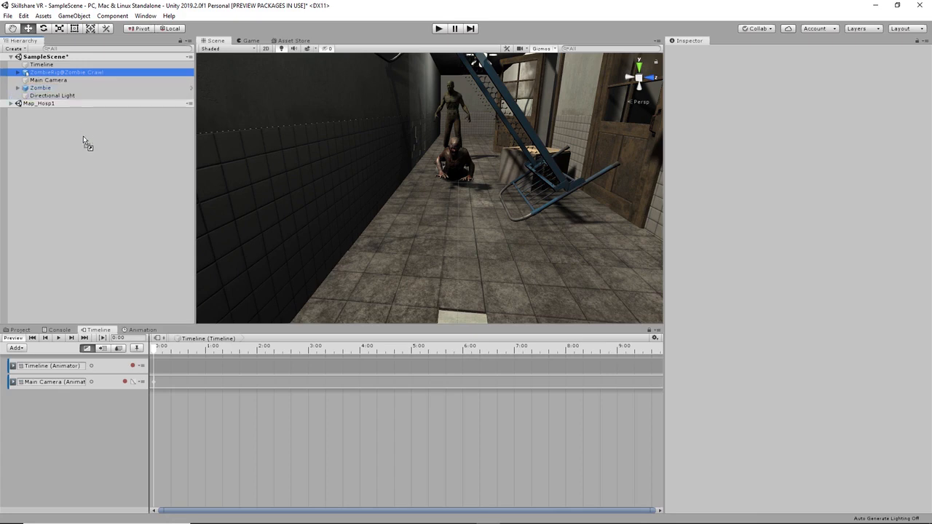
drag(80, 212, 63, 434)
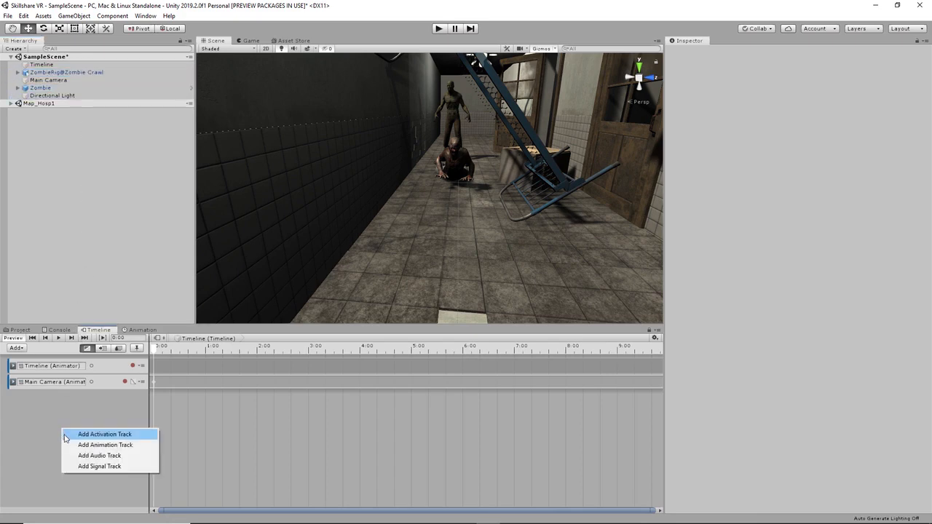
click(131, 445)
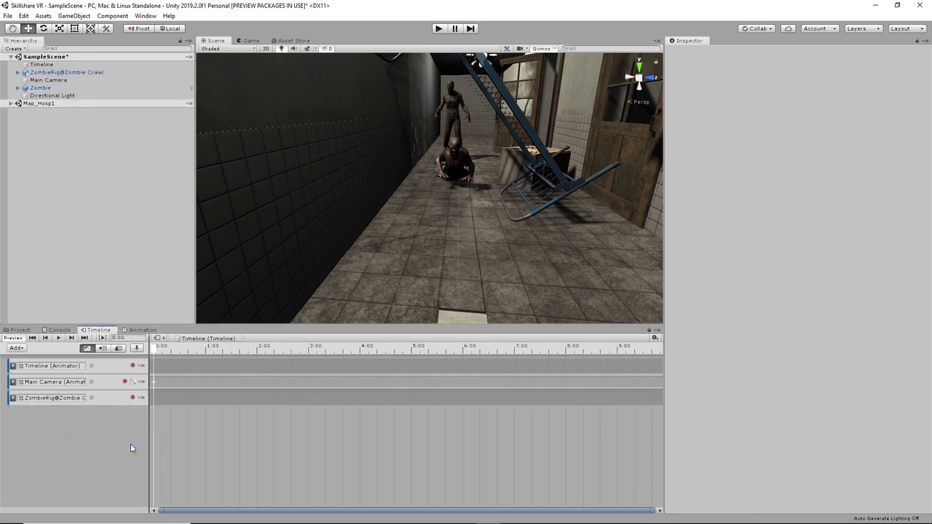
- Add the Zombie Crawl animation clip to the ZombieRig@Zombie Crawl track, finding it by searching for "cra"
right_click(171, 396)
click(171, 395)
right_click(188, 394)
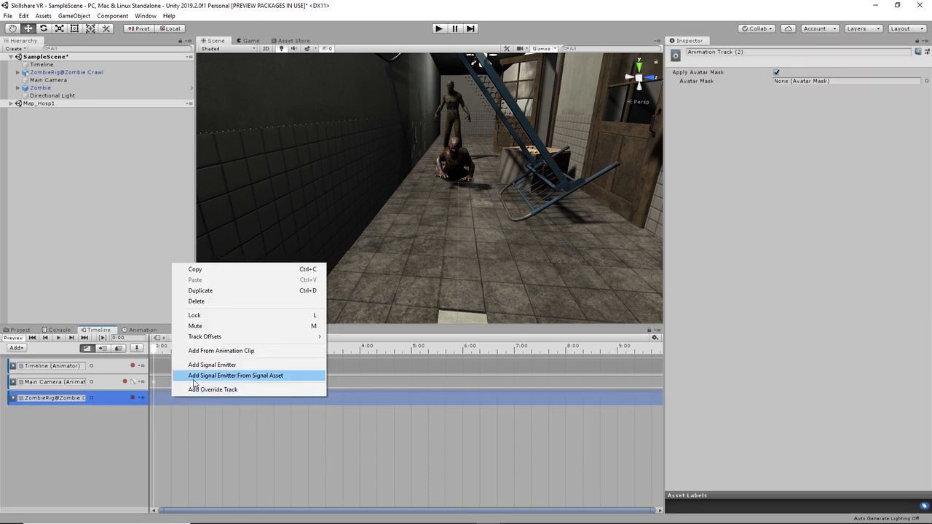
click(209, 353)
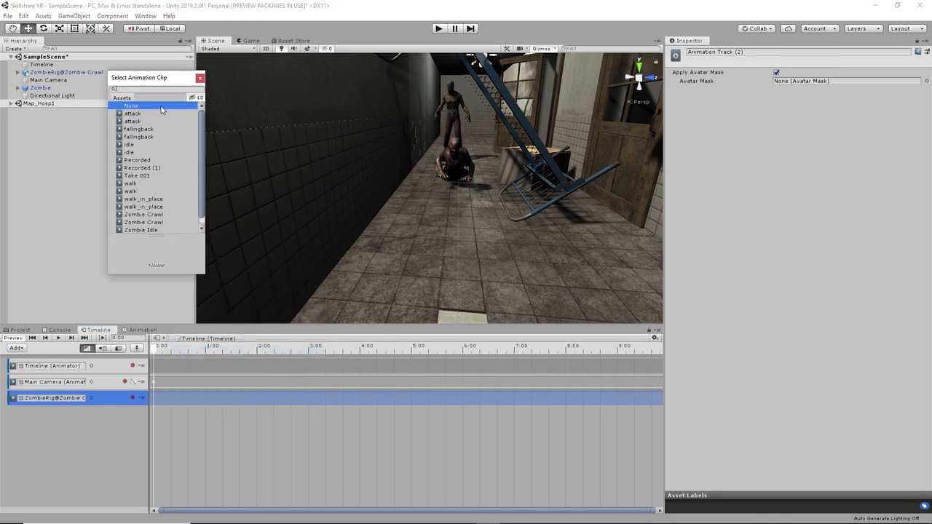
text(cra)
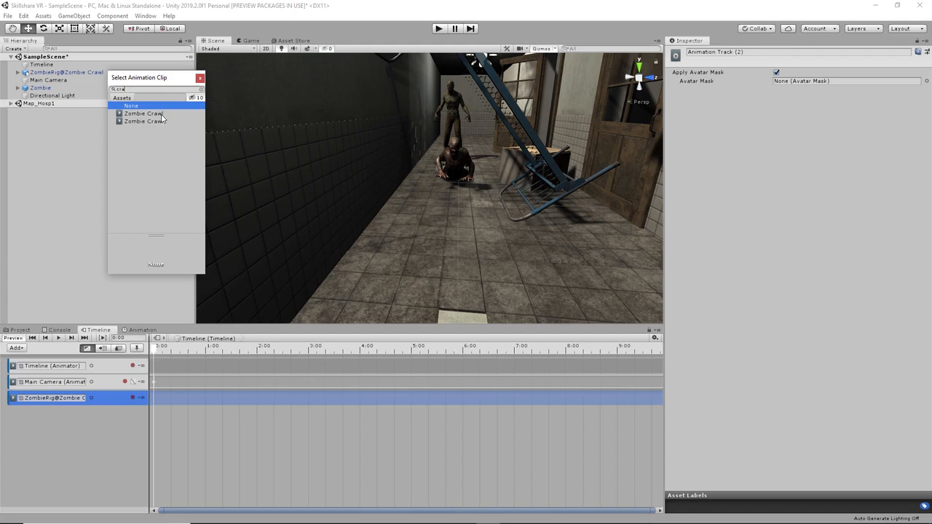
click(162, 114)
double_click(162, 114)
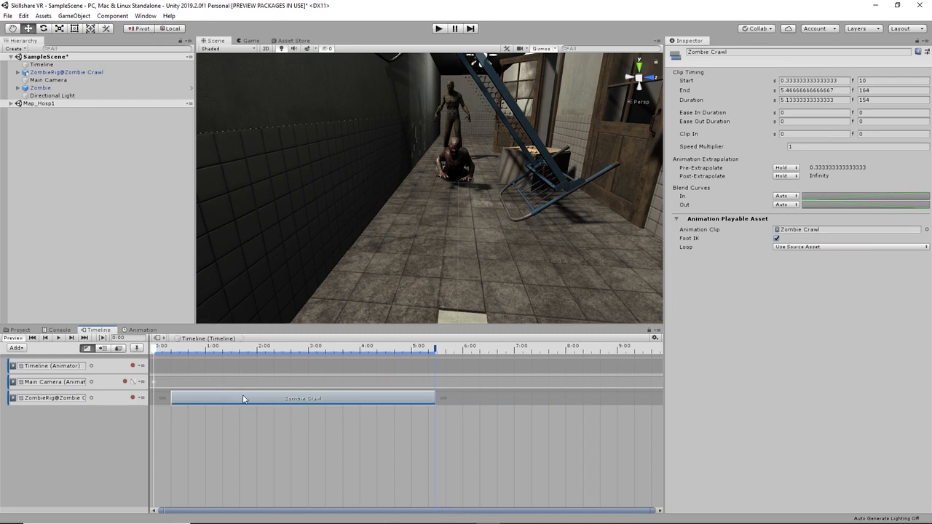
- Move the Zombie Crawl clip to start at 0 on its track and preview the crawl animation
drag(243, 398, 208, 388)
key(space)
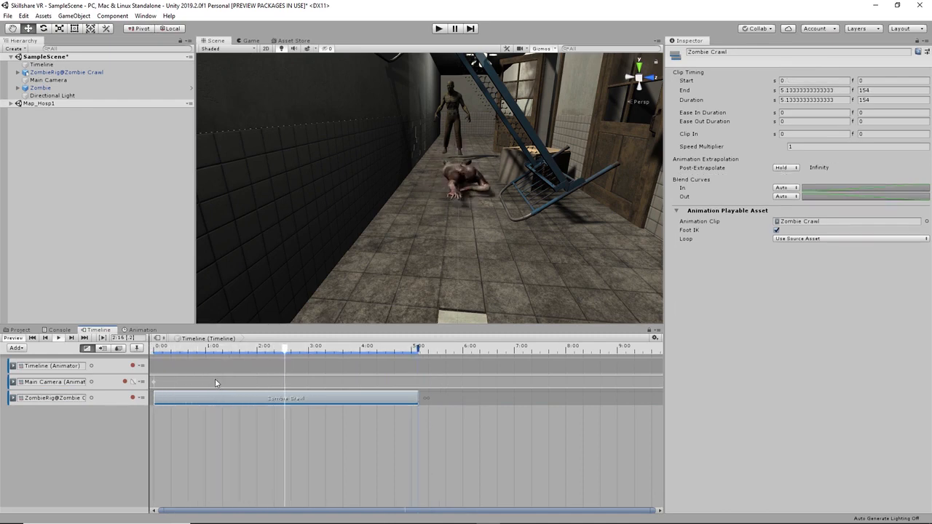
drag(242, 346, 264, 349)
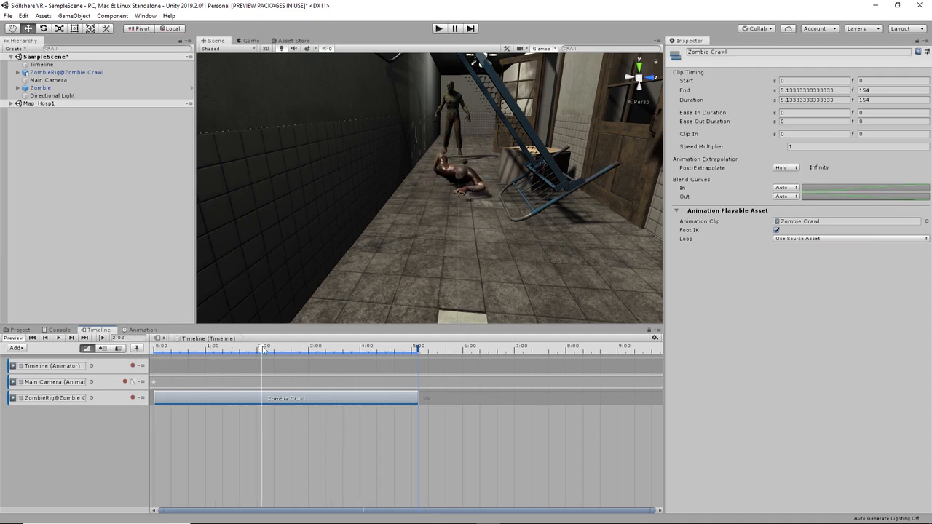
- Enable Loop Time and Loop Pose on the Zombie Crawl animation clip in the CHARACTERS folder
click(154, 346)
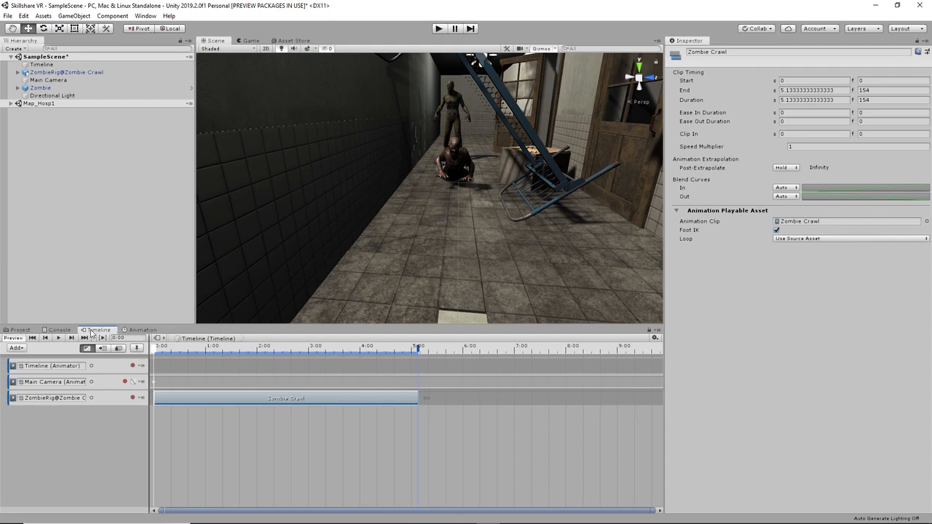
click(20, 330)
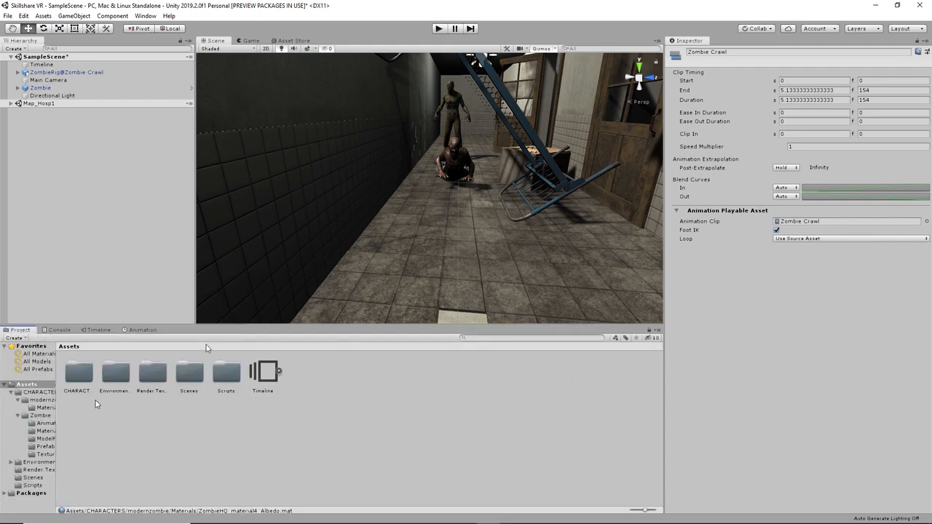
click(85, 381)
double_click(85, 380)
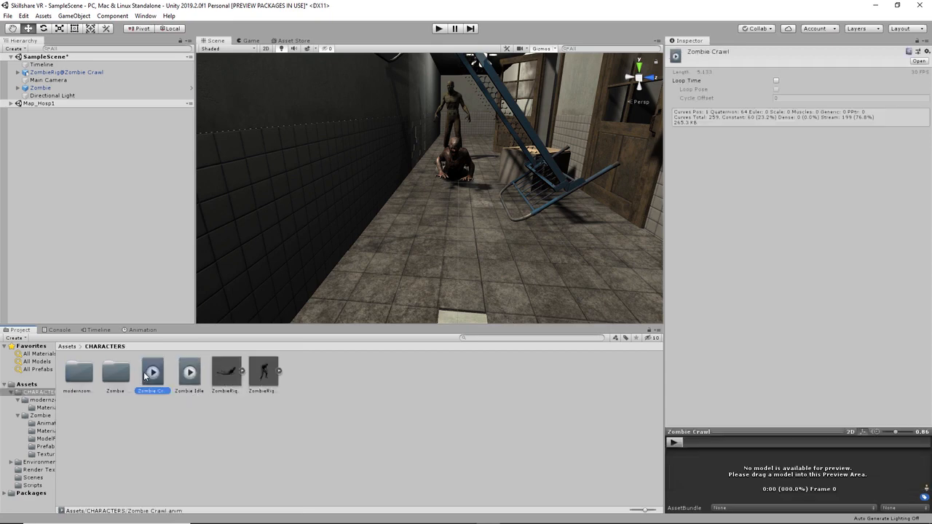
click(190, 377)
click(150, 376)
click(776, 82)
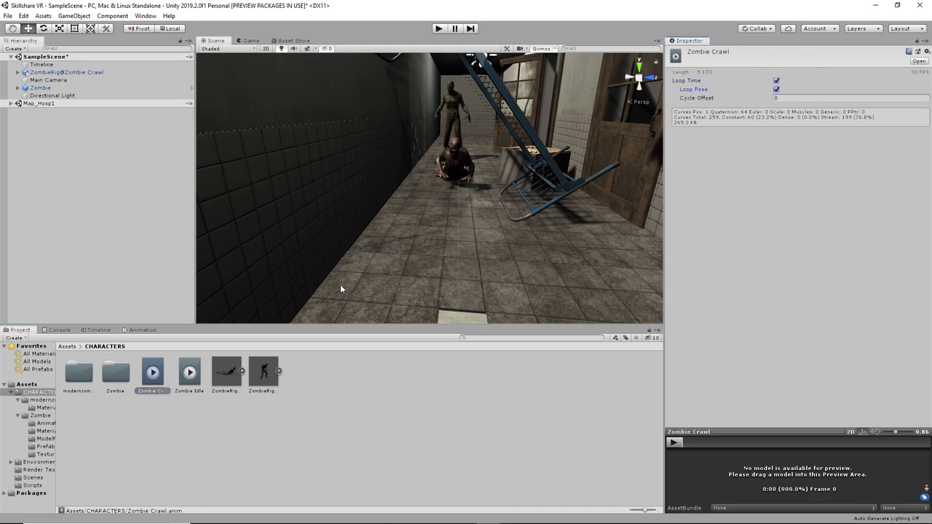
click(776, 89)
click(776, 89)
- Enable Loop Time and Loop Pose on the Zombie Idle animation clip
click(193, 373)
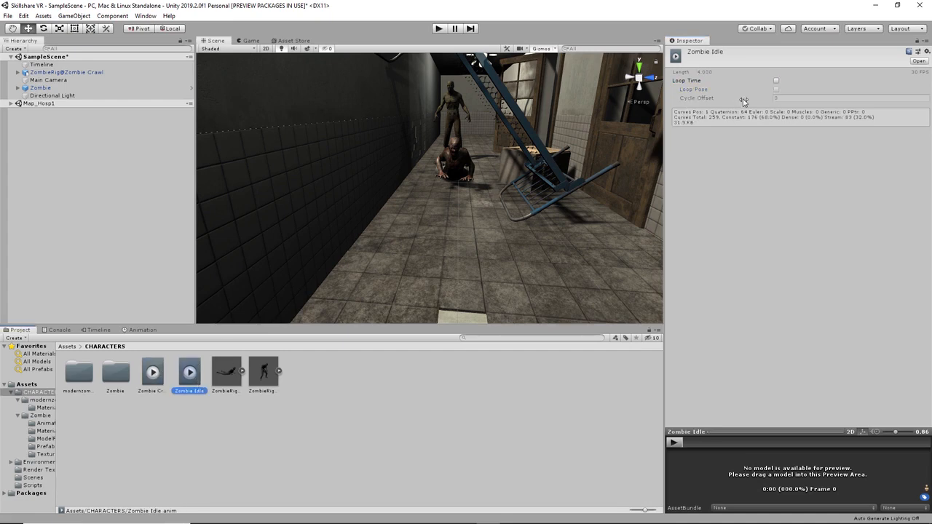
click(776, 80)
click(776, 89)
click(325, 396)
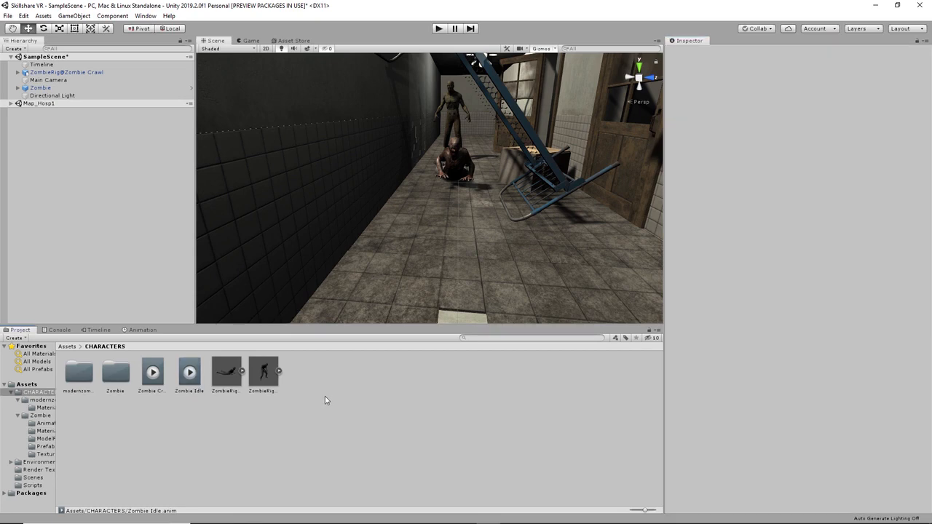
- Return to the Timeline and run the scene briefly in Play mode to check the crawl animation, ending playback
click(67, 348)
click(111, 332)
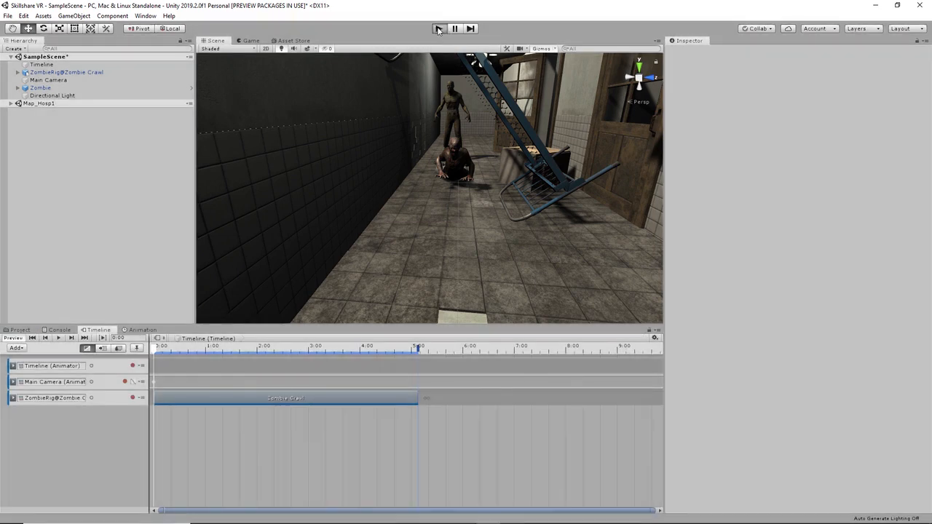
click(438, 29)
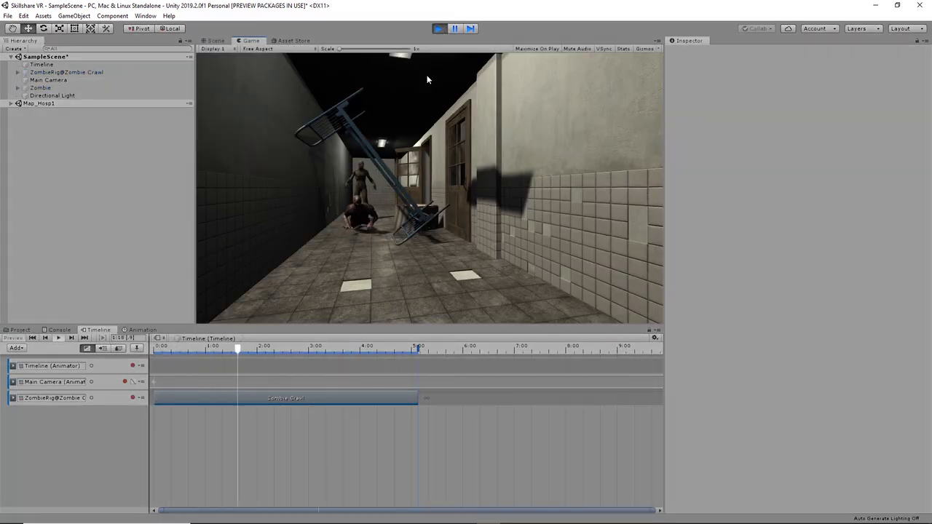
click(439, 29)
- Add the Zombie Idle animation clip to the ZombieRig@Zombie Crawl track after the Zombie Crawl clip
right_drag(393, 200, 402, 130)
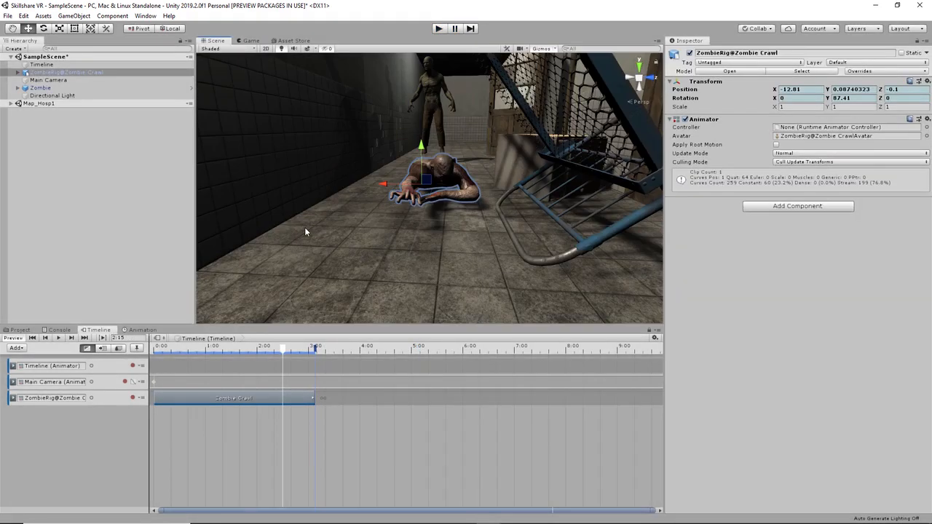
right_click(338, 398)
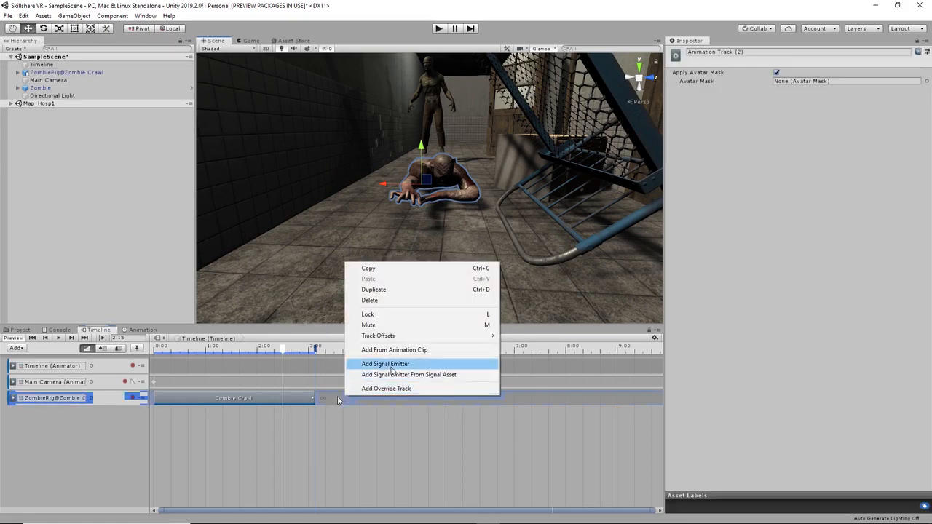
click(394, 350)
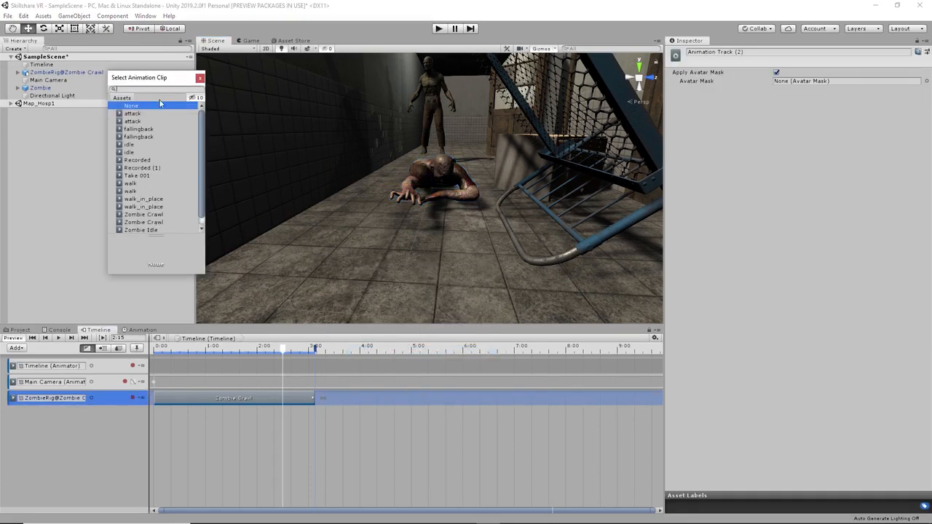
text(zombie)
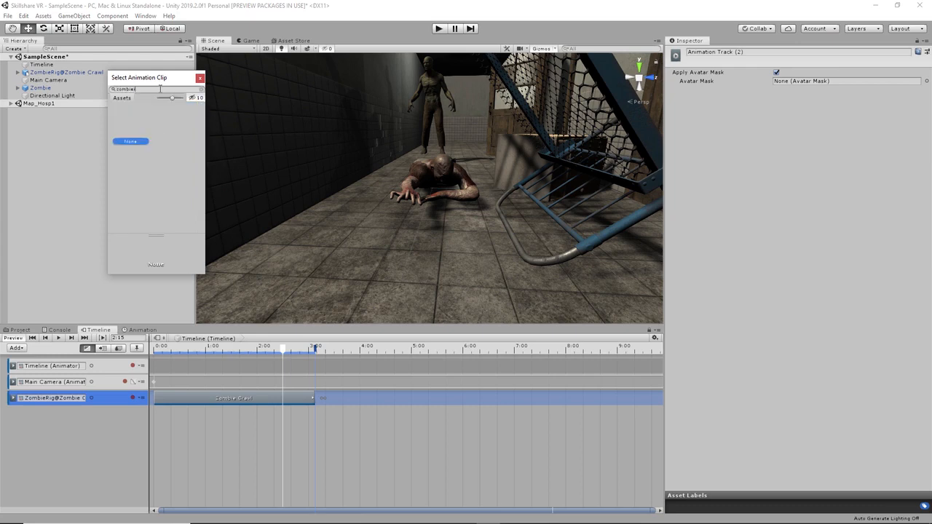
key(BackSpace)
key(BackSpace)
key(BackSpace)
key(BackSpace)
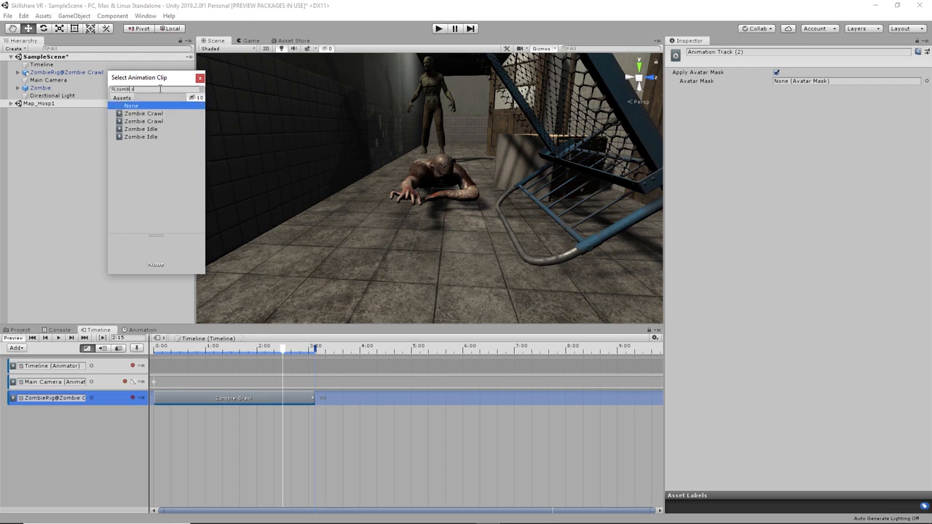
double_click(139, 133)
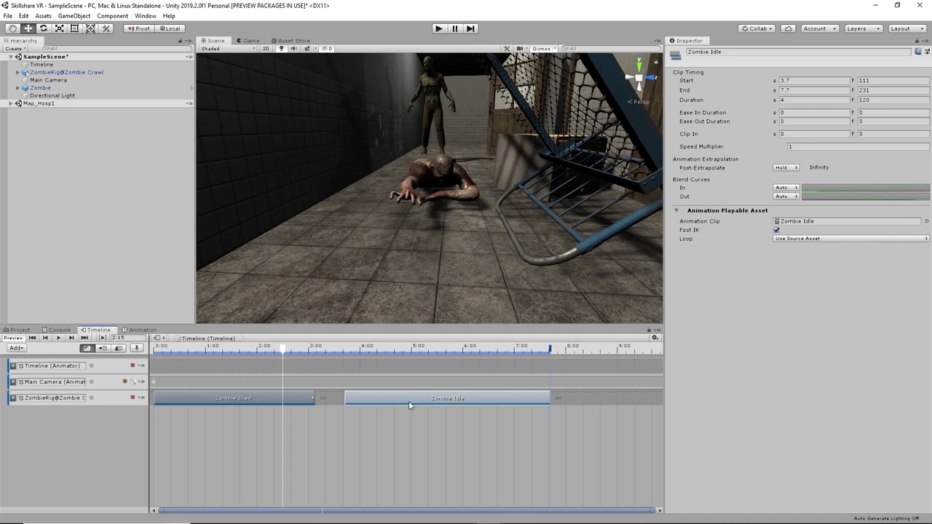
- Overlap the Zombie Idle clip with the end of Zombie Crawl, starting it at 2.6 seconds, and preview the blend
drag(412, 402, 343, 398)
drag(286, 348, 122, 351)
key(space)
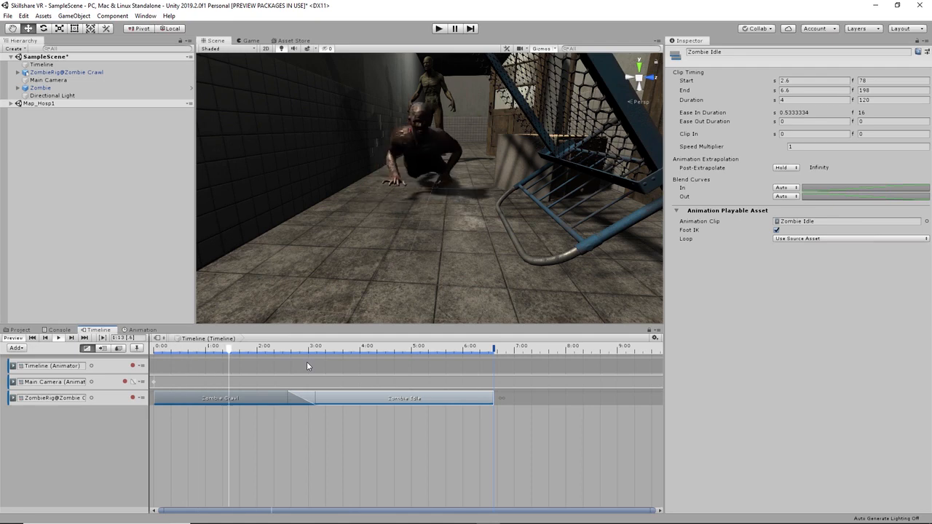
scroll(378, 168, down, 4)
mouse_move(378, 168)
middle_down()
mouse_move(389, 155)
mouse_move(389, 179)
middle_up()
drag(394, 354, 275, 354)
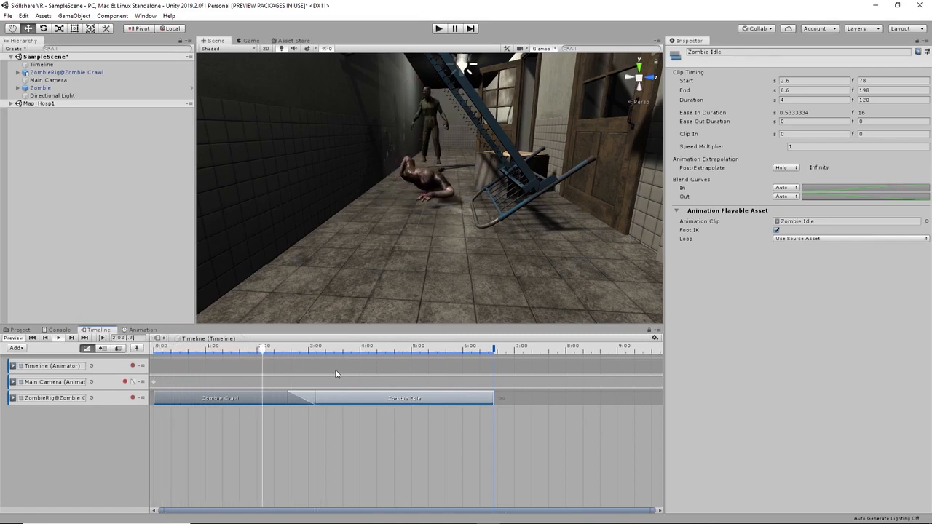
mouse_move(400, 189)
right_down()
mouse_move(396, 171)
mouse_move(426, 288)
mouse_move(422, 194)
mouse_move(397, 197)
right_up()
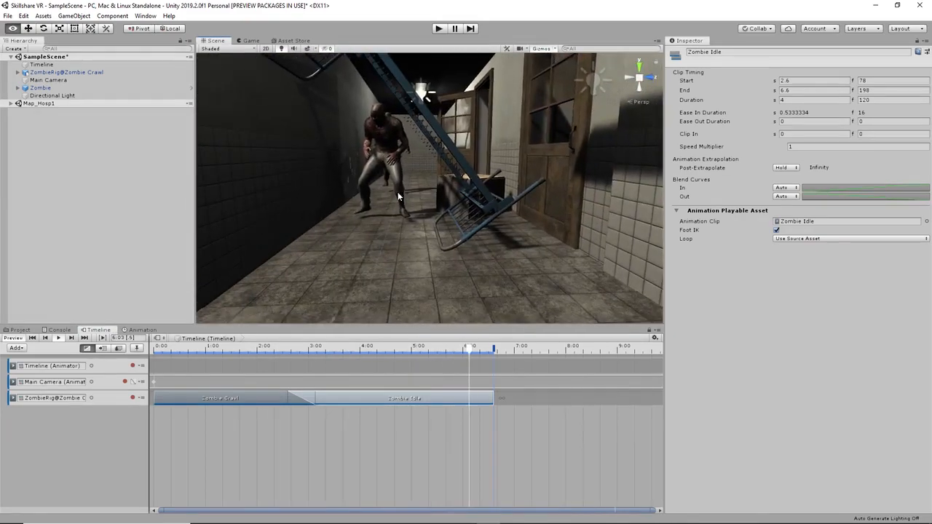
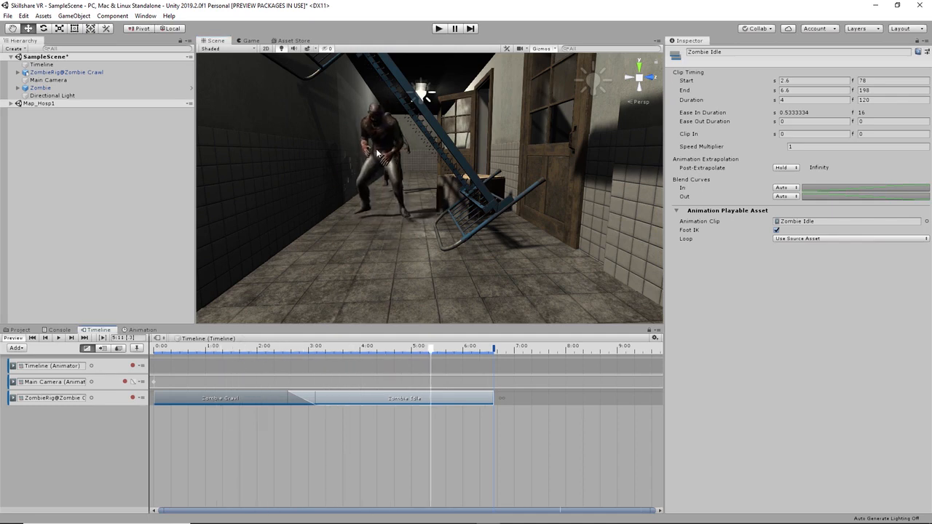
- Move the Zombie Idle clip away from Zombie Crawl to start at about 4.73 seconds and scrub through the crawl
click(379, 170)
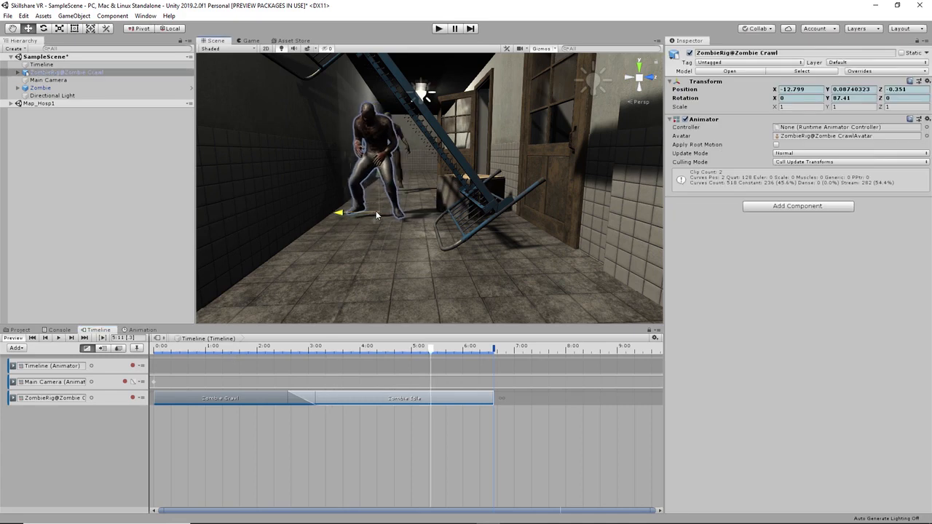
drag(399, 398, 507, 401)
click(317, 350)
drag(317, 350, 217, 350)
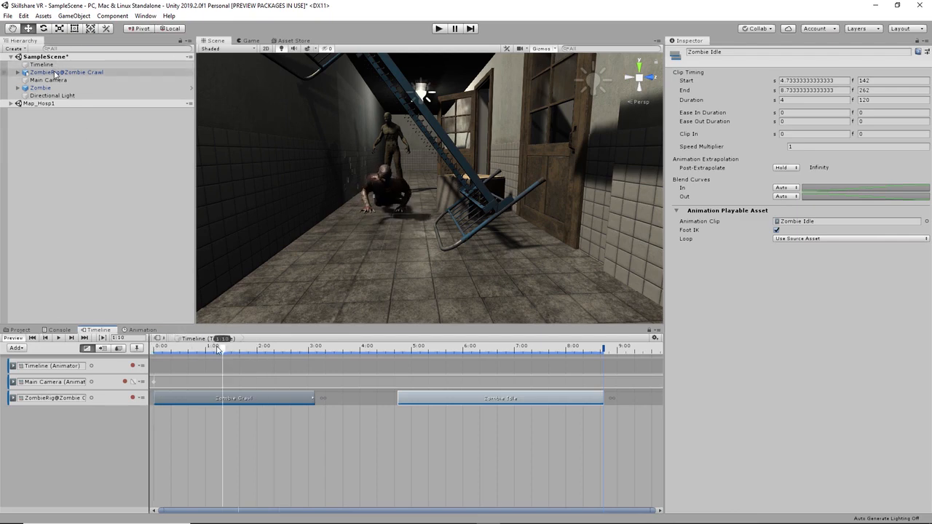
- Add a second animation track for the ZombieRig@Zombie Crawl object to the Timeline
drag(59, 72, 53, 120)
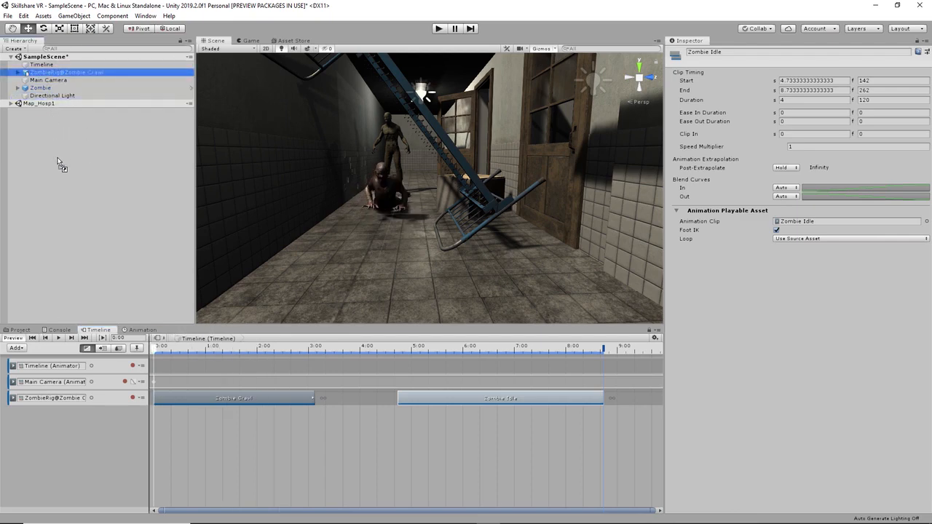
drag(66, 277, 82, 428)
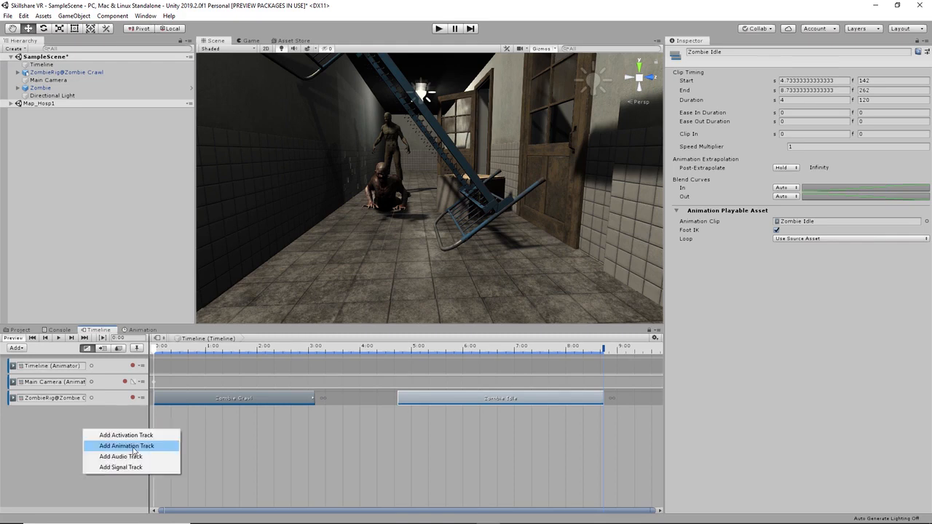
click(133, 448)
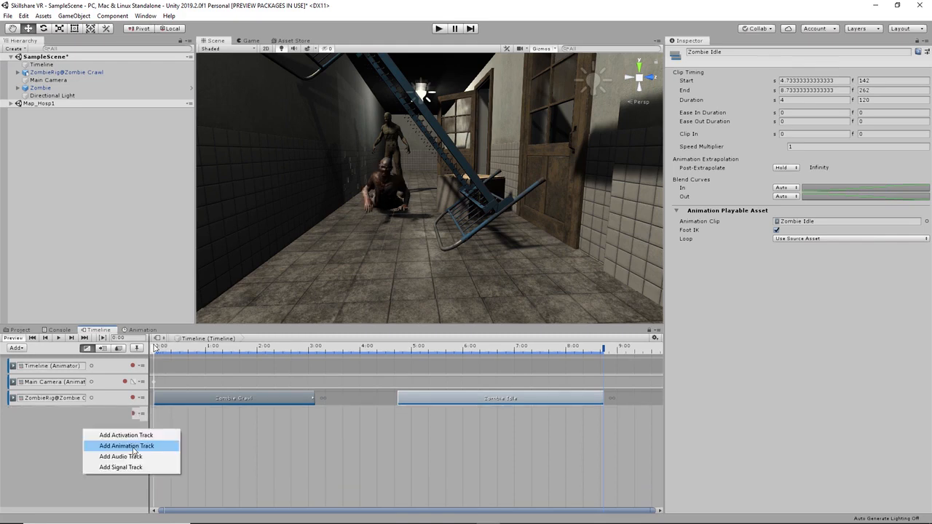
click(133, 447)
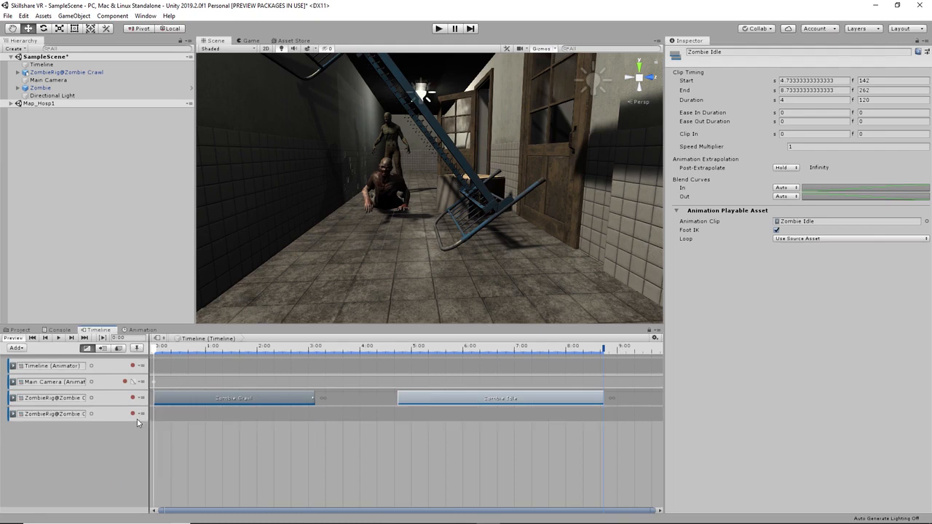
- Record the zombie's forward movement on its second track with position keyframes at 0:06 and at 2:00 (X -11.829), and preview it
click(386, 178)
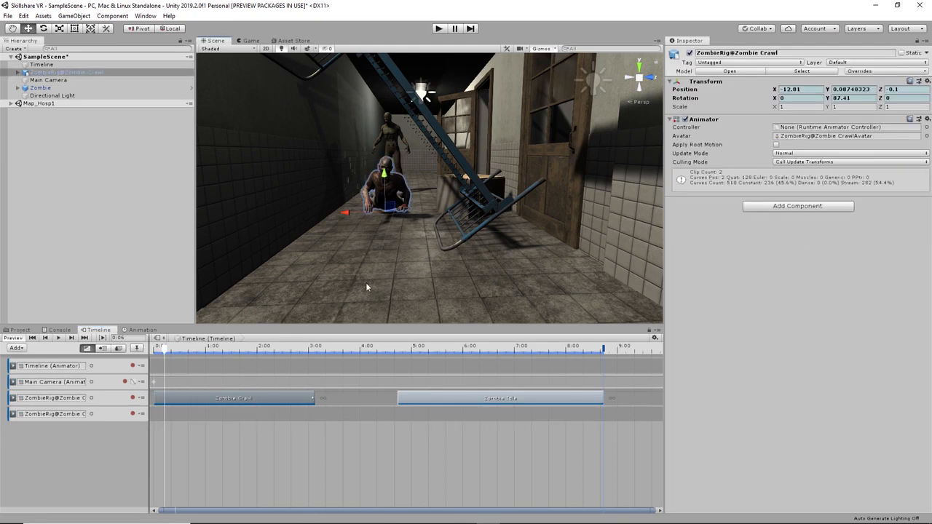
click(132, 414)
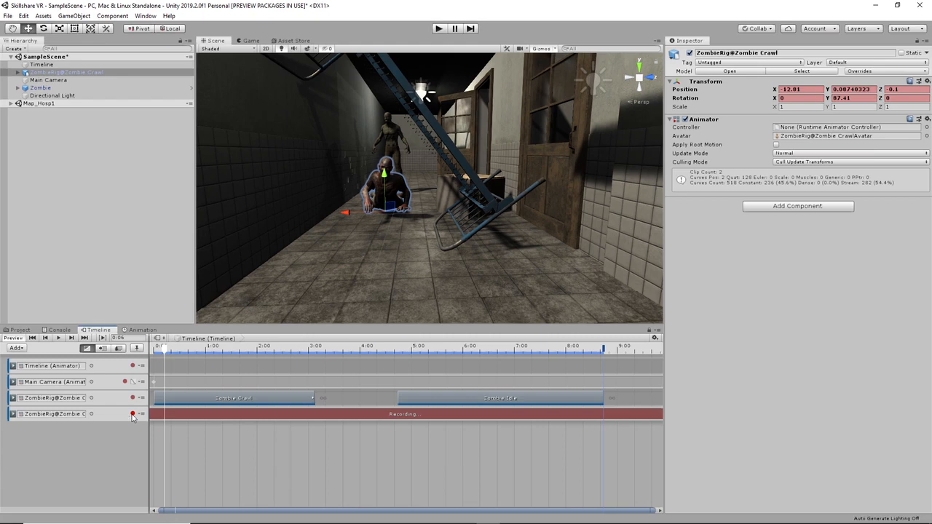
drag(371, 213, 375, 213)
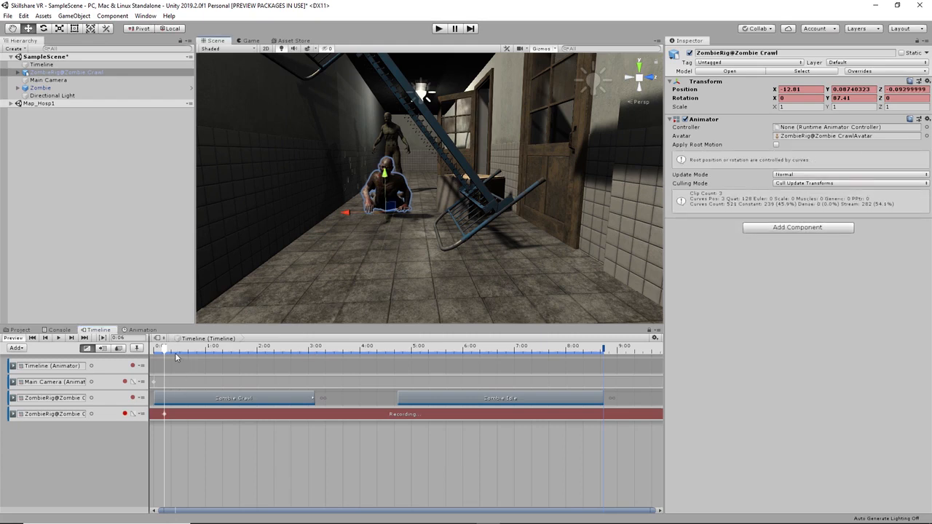
drag(172, 351, 257, 356)
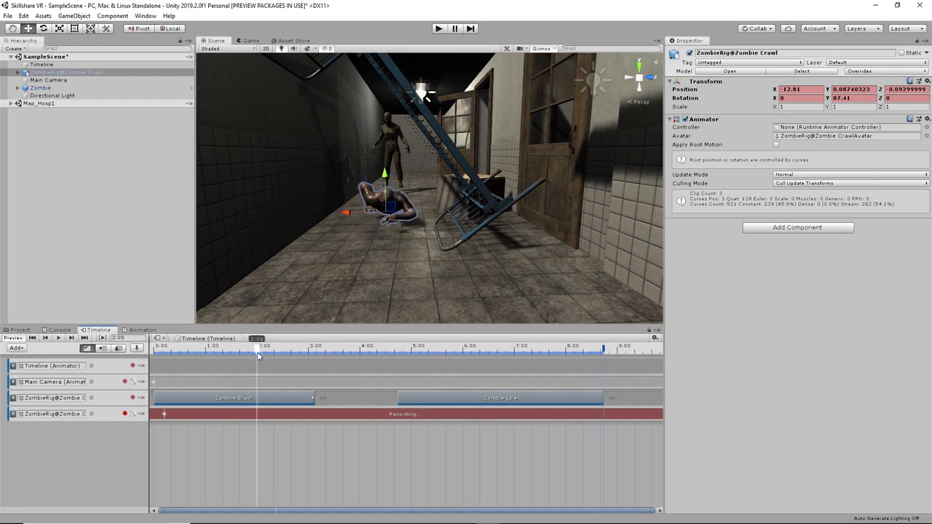
drag(384, 219, 384, 236)
drag(263, 353, 117, 355)
key(space)
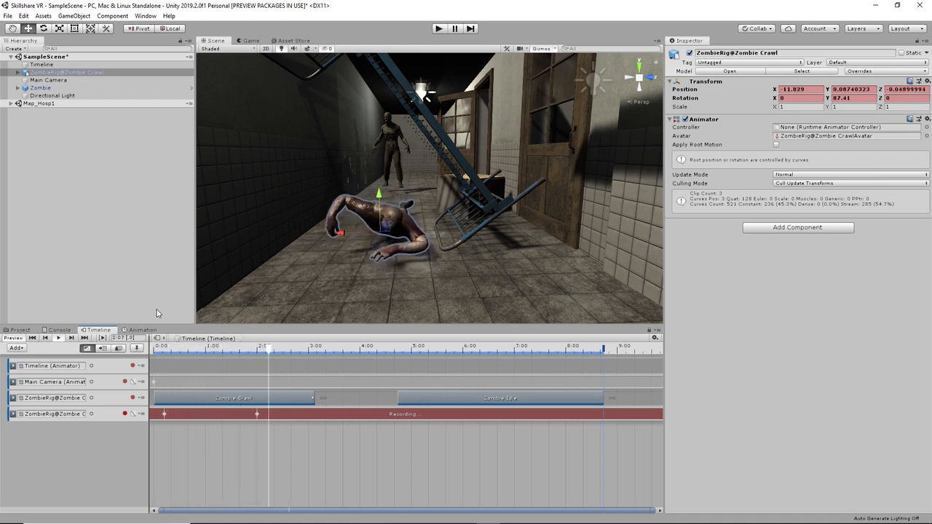
key(space)
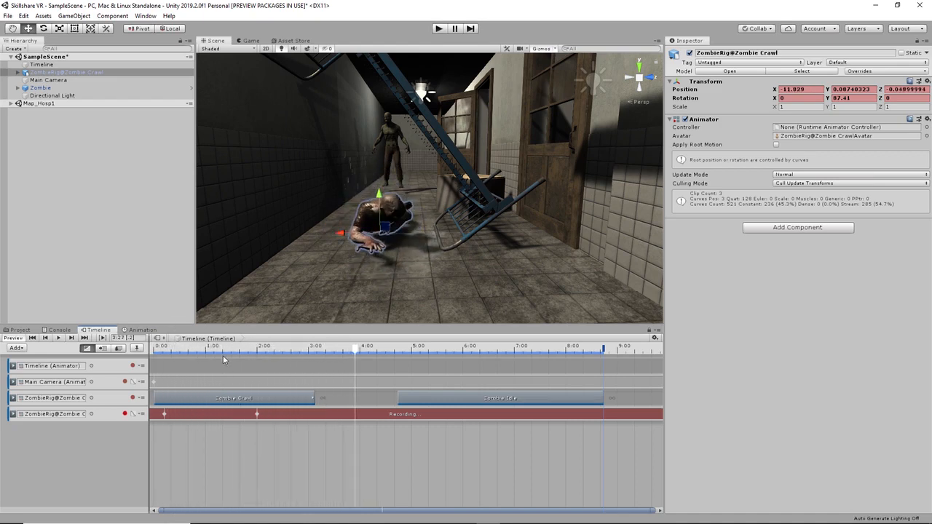
drag(258, 348, 66, 360)
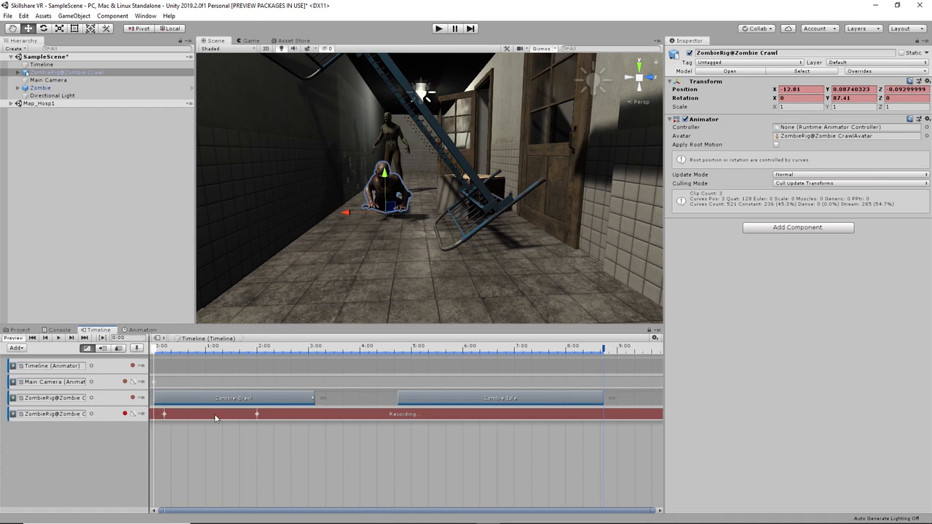
- Move the Zombie Idle clip to start at 2 seconds so it blends with the end of Zombie Crawl
drag(257, 347, 276, 349)
drag(449, 406, 308, 406)
drag(276, 349, 135, 351)
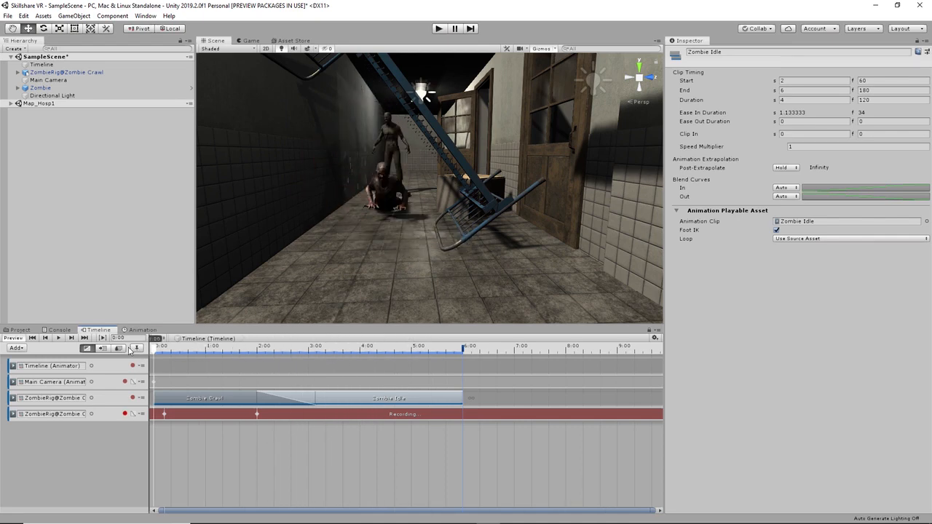
- Stop recording on the second zombie track, preview the crawl-to-idle movement and rewind the Timeline to 0:00
click(125, 414)
click(125, 414)
click(124, 413)
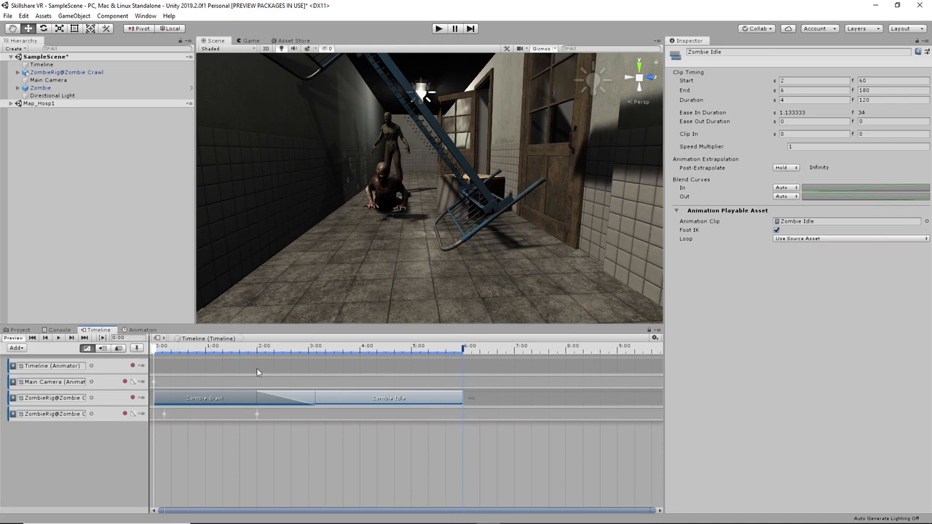
key(space)
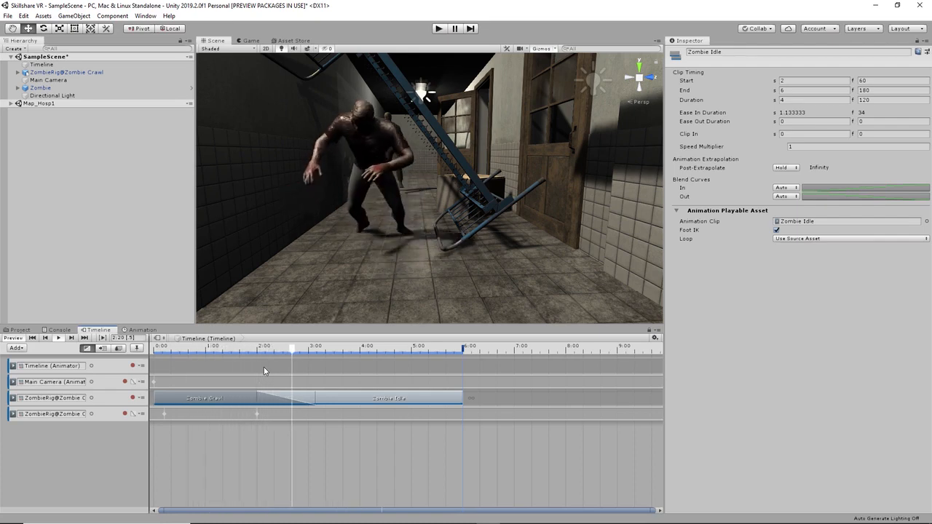
drag(328, 352, 92, 367)
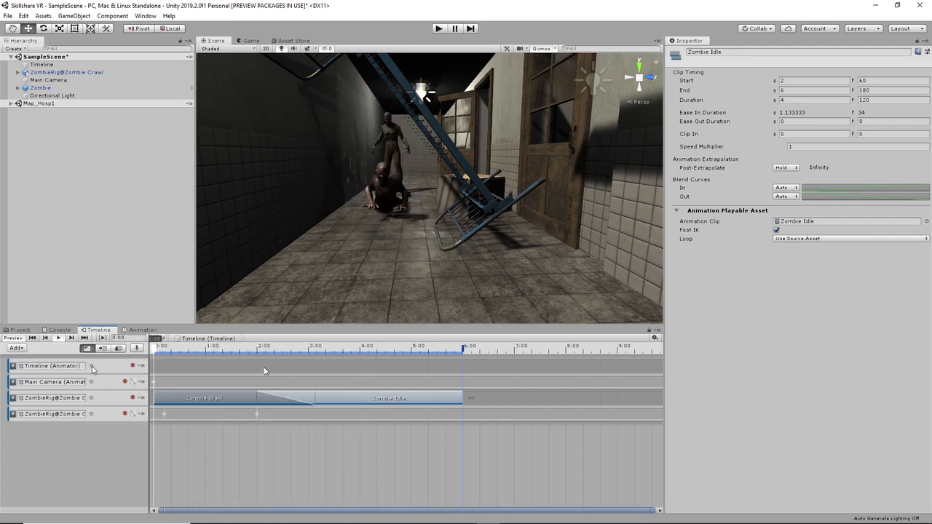
- Play the scene to check the crawl-to-idle animation in the Game view, stop it and rewind the Timeline
click(439, 28)
click(440, 29)
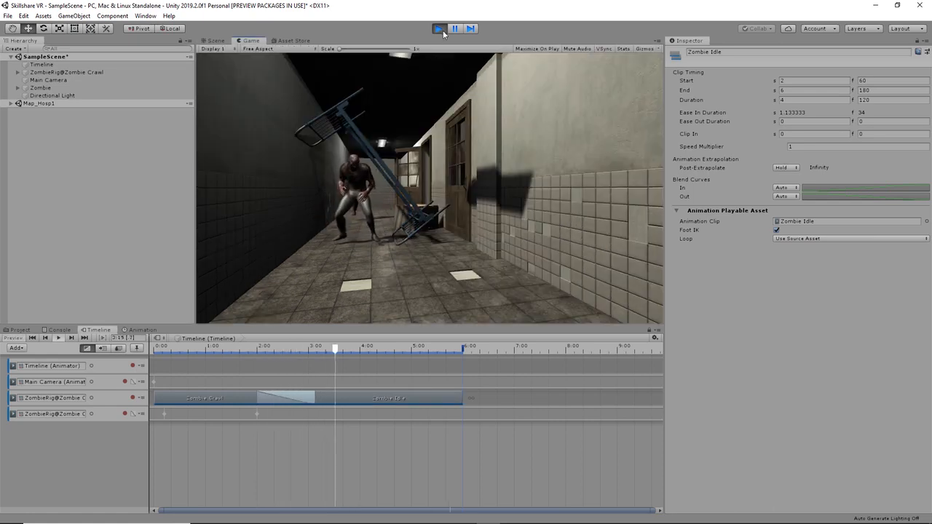
click(439, 29)
drag(292, 348, 142, 346)
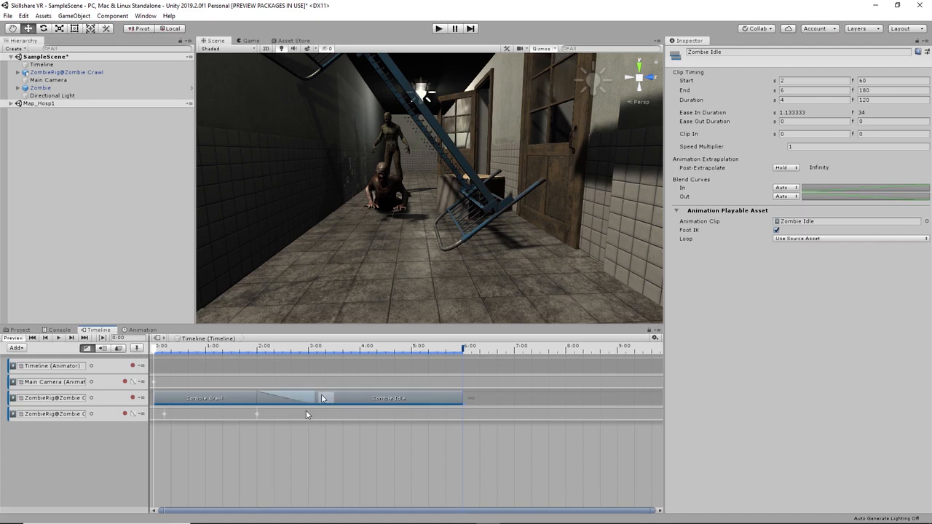
- Move the Zombie Idle clip to start at frame 83 for a shorter blend with Zombie Crawl, and preview it
drag(341, 398, 380, 399)
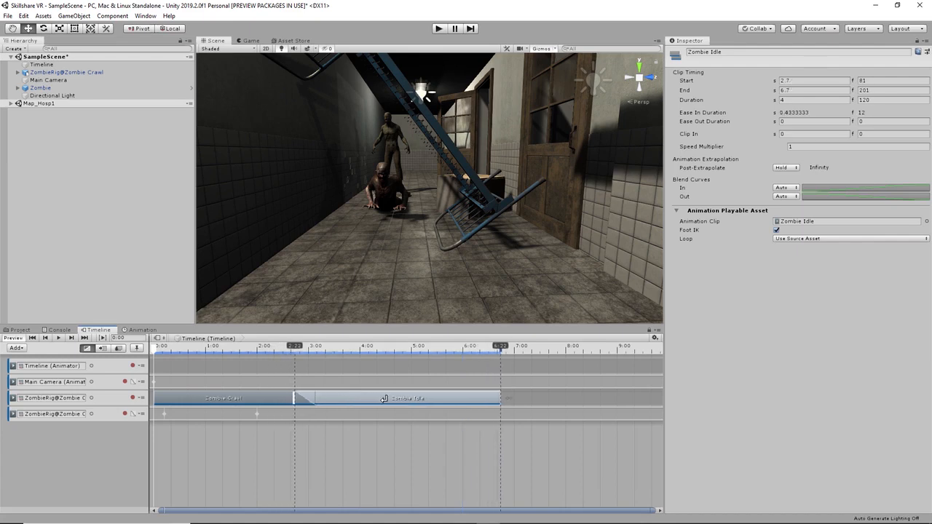
click(304, 349)
drag(305, 349, 260, 351)
key(space)
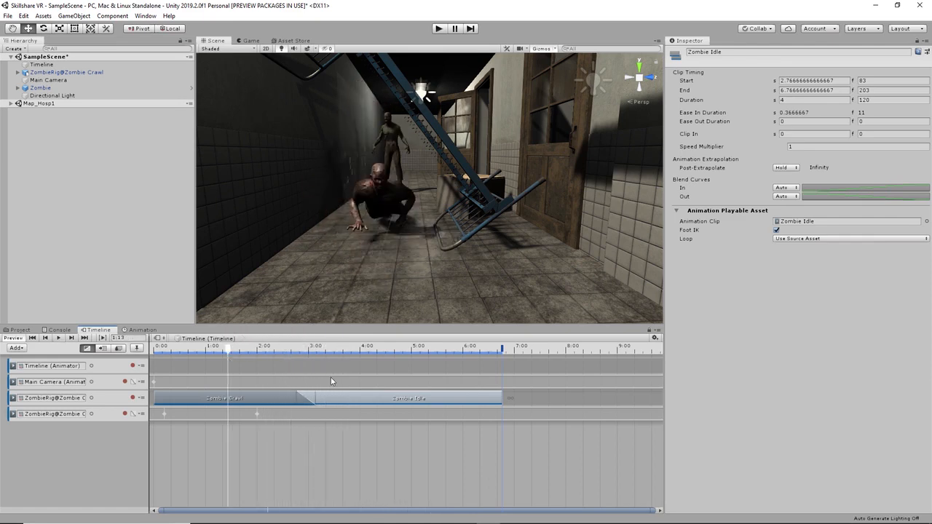
- Move the Zombie Idle clip to start at frame 43 for a longer blend with Zombie Crawl, and preview it
drag(357, 398, 290, 392)
key(space)
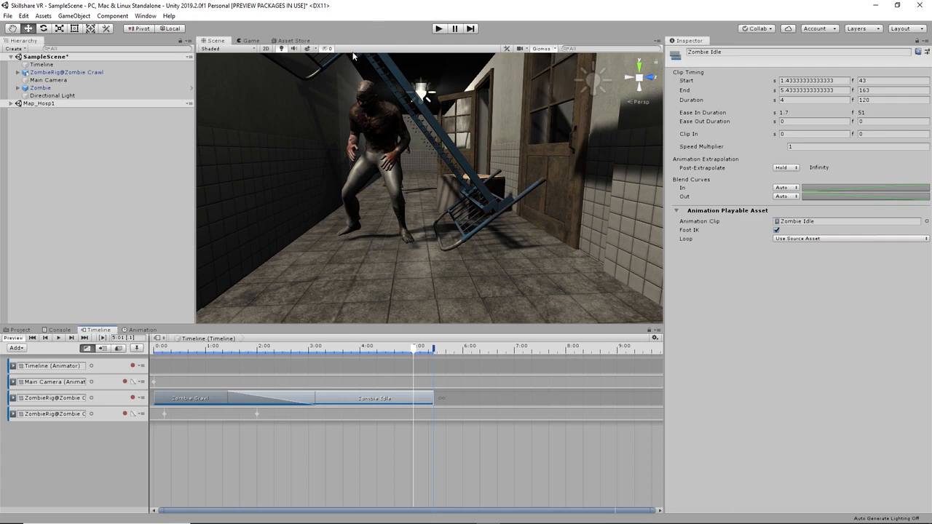
scroll(307, 145, up, 1)
scroll(309, 151, down, 1)
right_drag(309, 150, 396, 53)
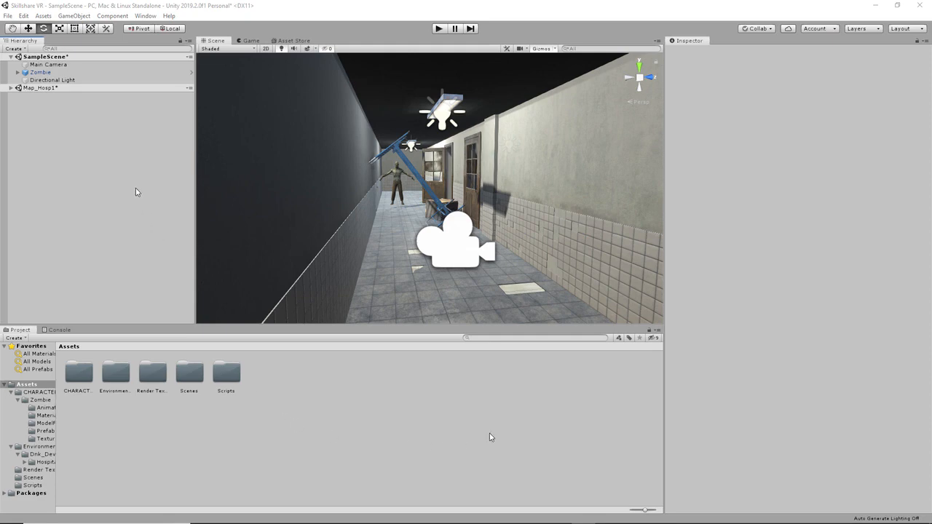
- Open the Timeline window, dock it beside the Console and bring the Project assets back into view
click(144, 16)
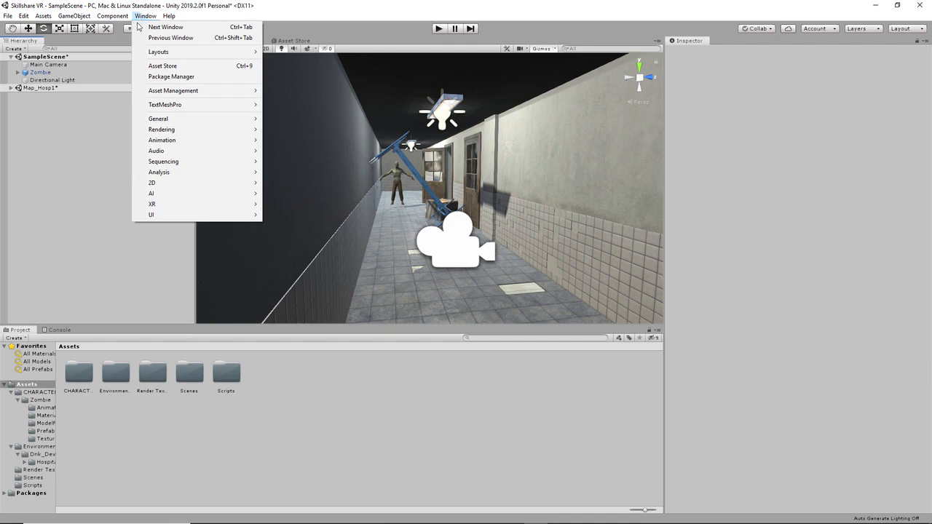
mouse_move(165, 161)
click(291, 161)
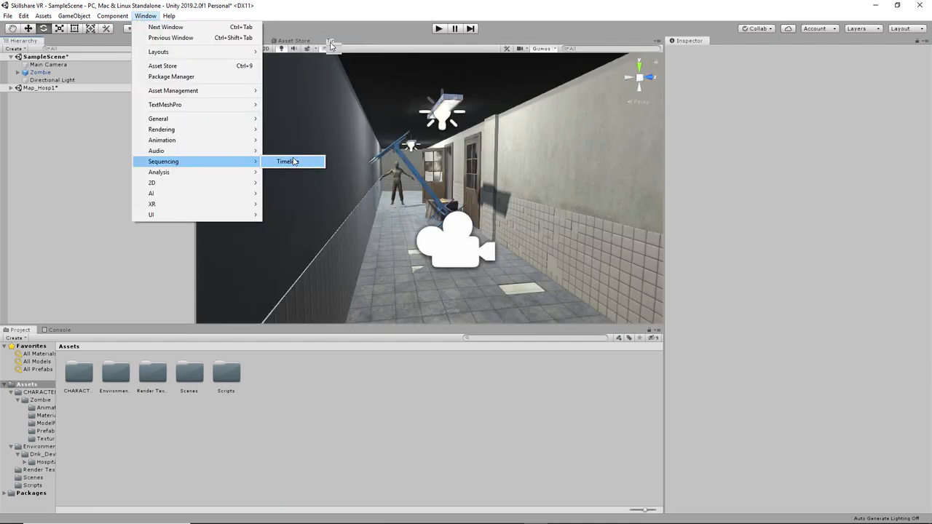
click(277, 159)
drag(172, 257, 91, 332)
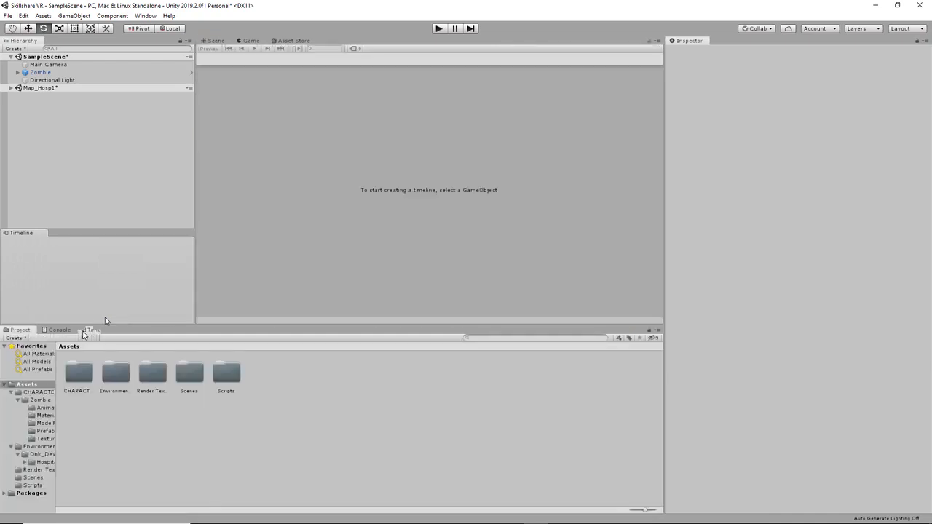
click(20, 332)
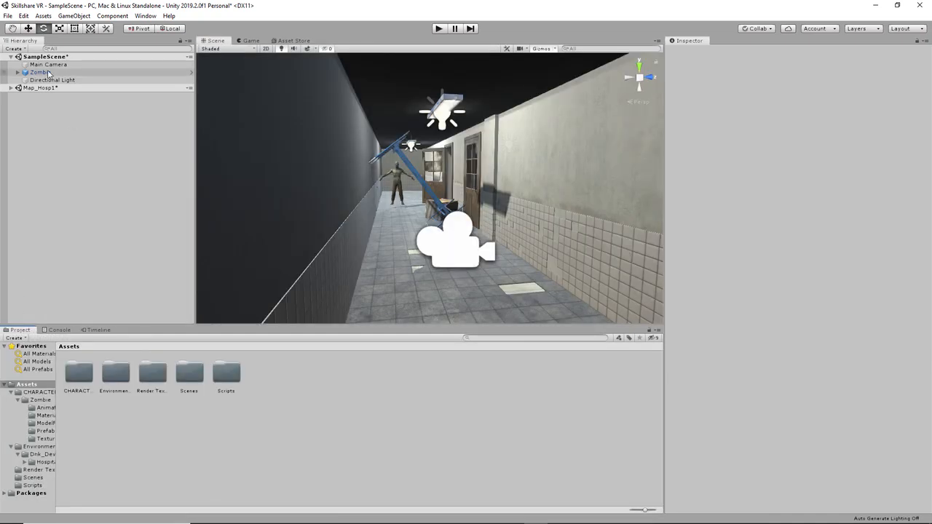
- Create an empty game object from Main Camera and move it out to the root of SampleScene
click(49, 67)
right_click(51, 68)
click(51, 68)
right_click(49, 69)
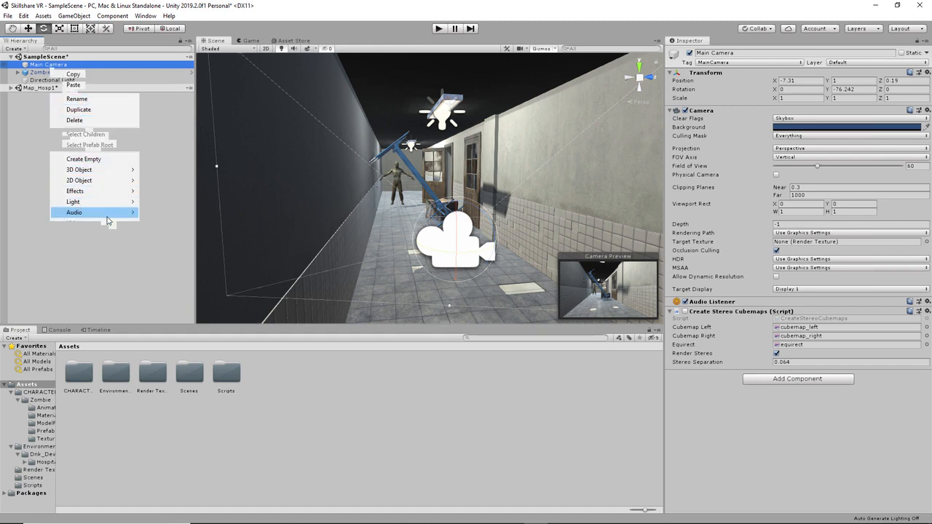
click(103, 158)
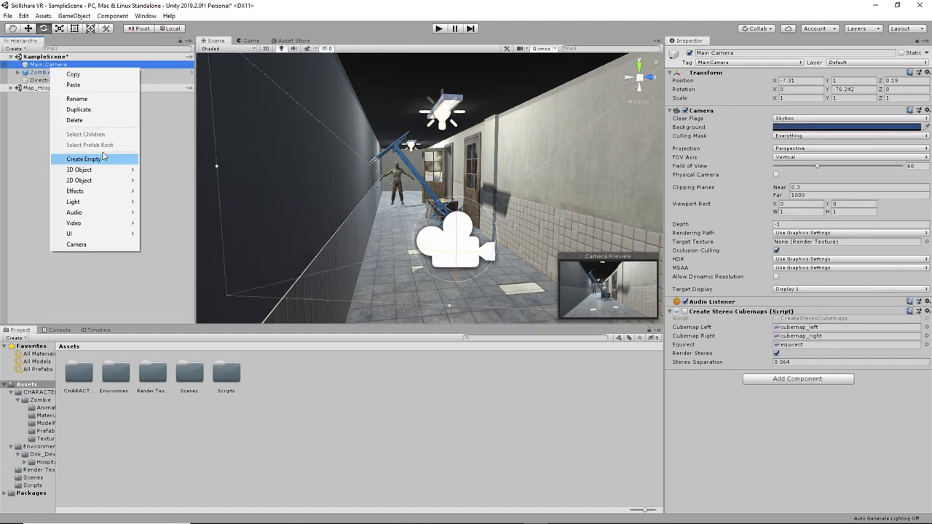
click(103, 156)
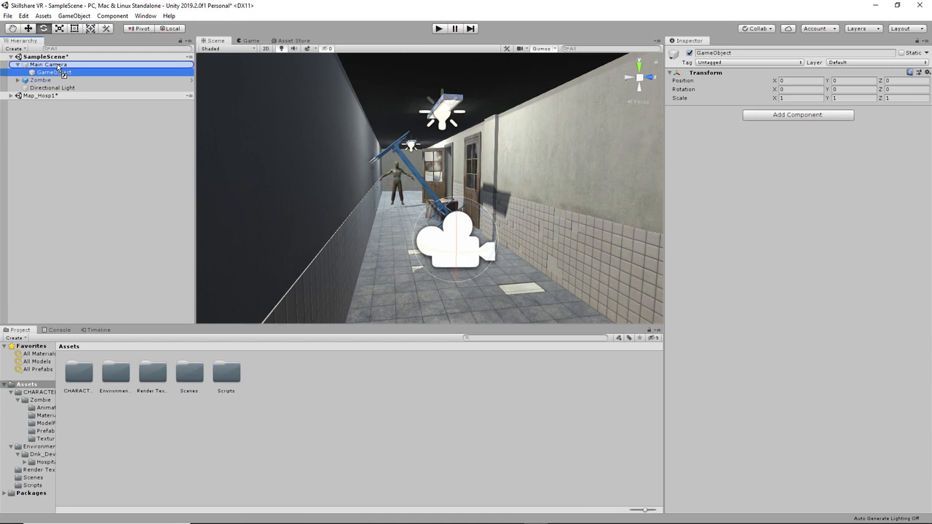
drag(58, 65, 58, 65)
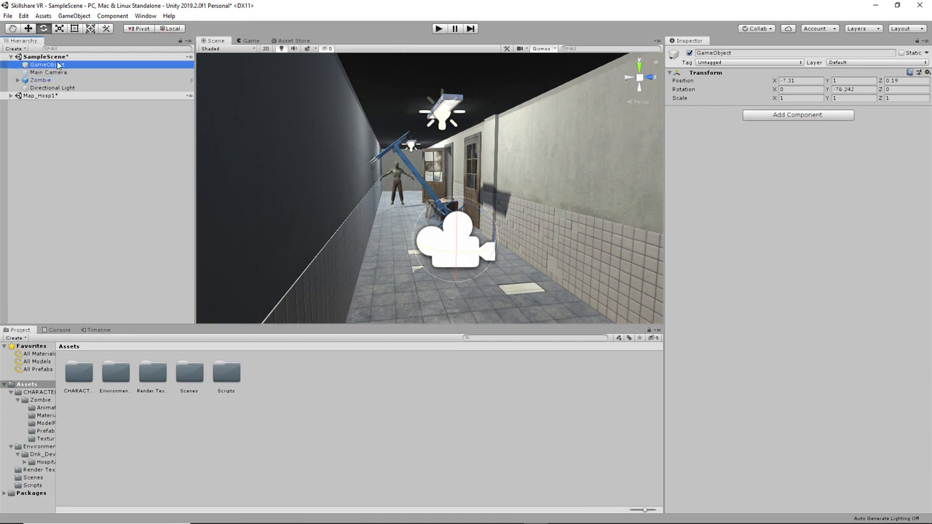
- Rename the new empty game object to Timeline
click(59, 65)
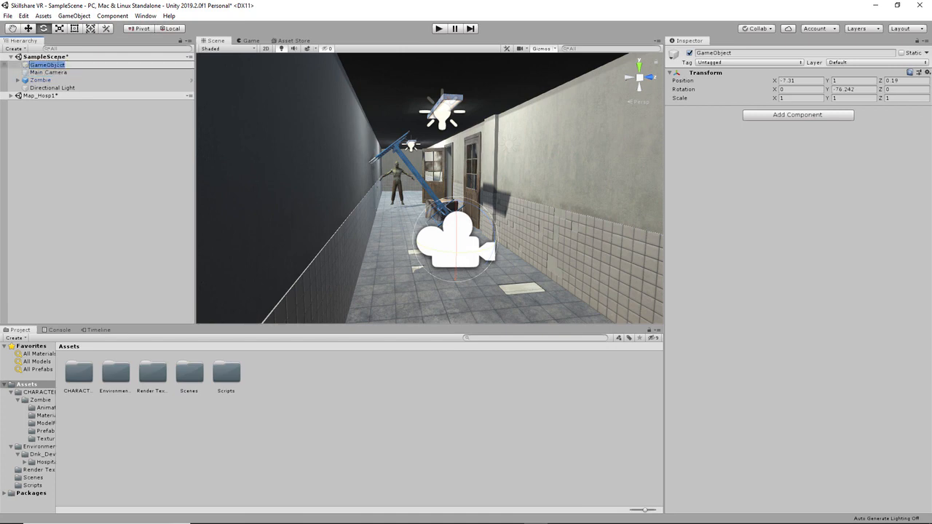
text(T)
text(imeline)
key(Return)
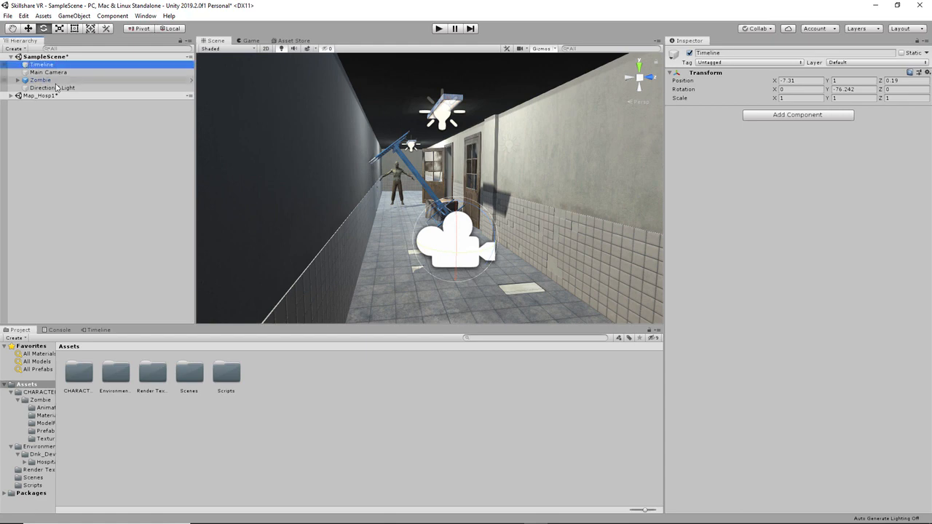
- Create a Director component and Timeline asset for the Timeline object, saved as Timeline in the Assets folder
key(ctrl)
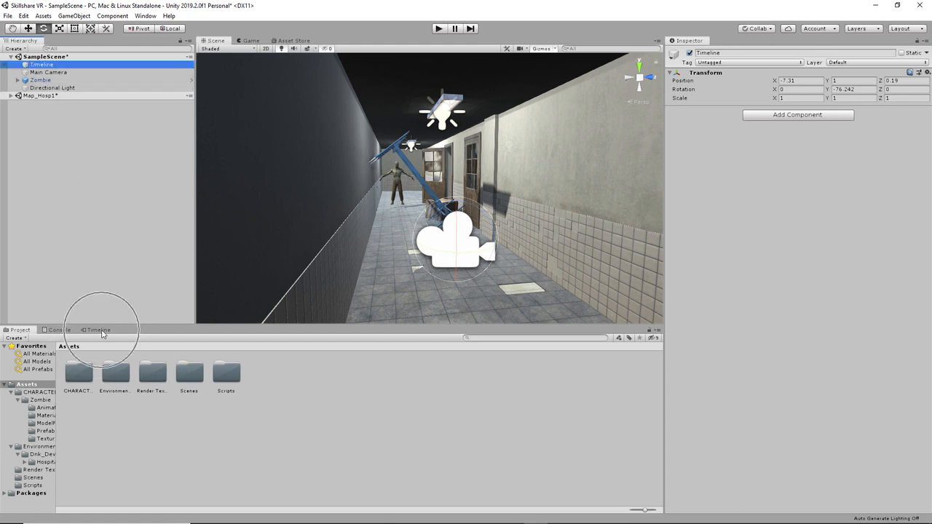
key(ctrl)
click(99, 330)
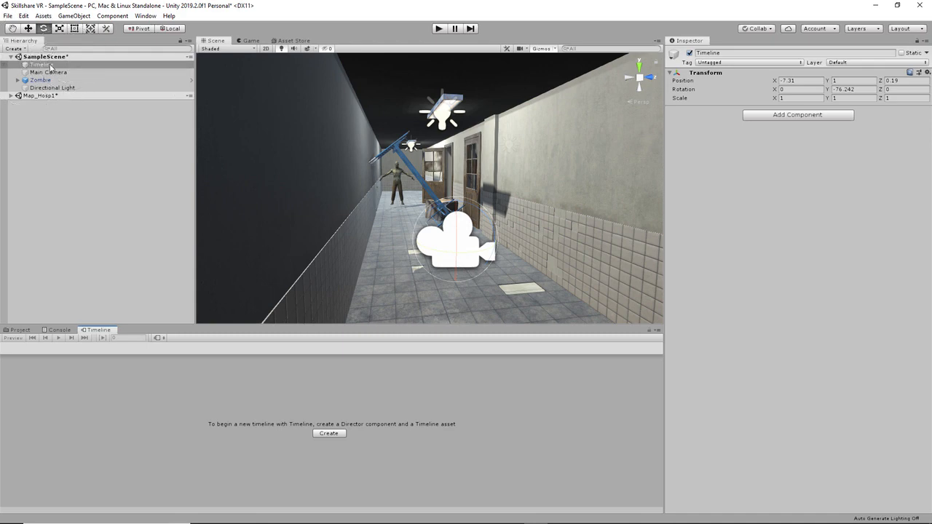
click(322, 434)
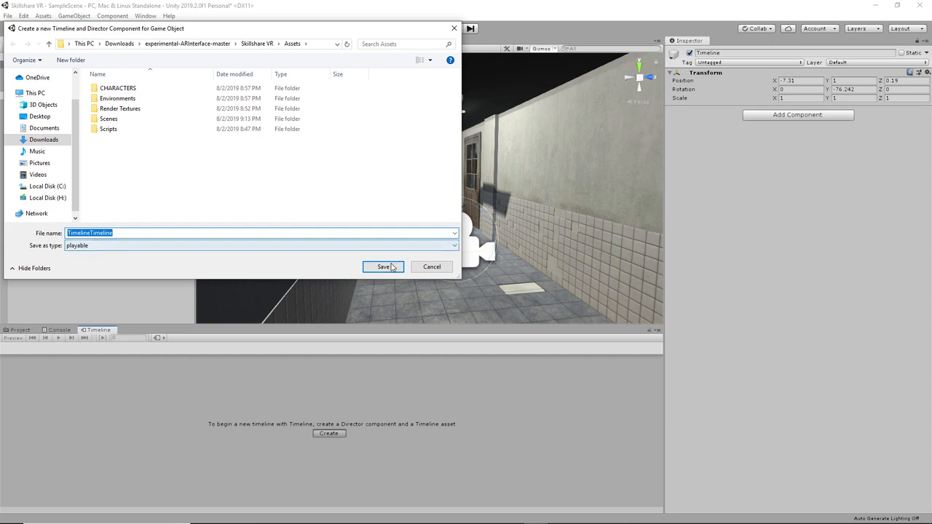
text(Timelin)
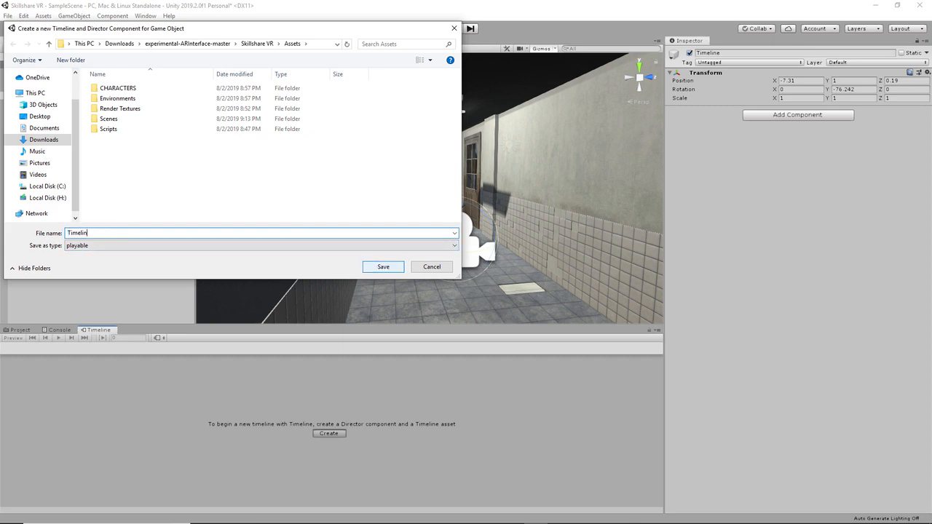
text(e)
click(389, 265)
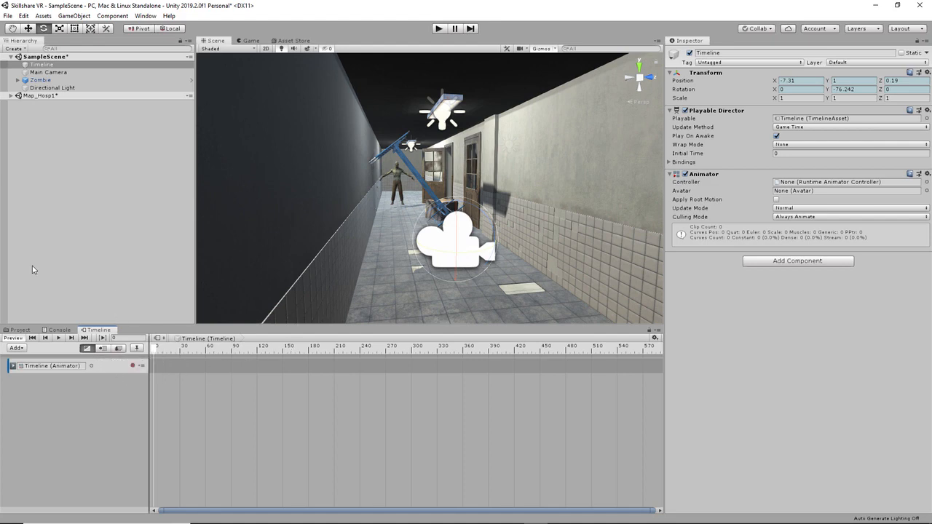
- Add an animation track for the Main Camera to the Timeline object's timeline
click(61, 194)
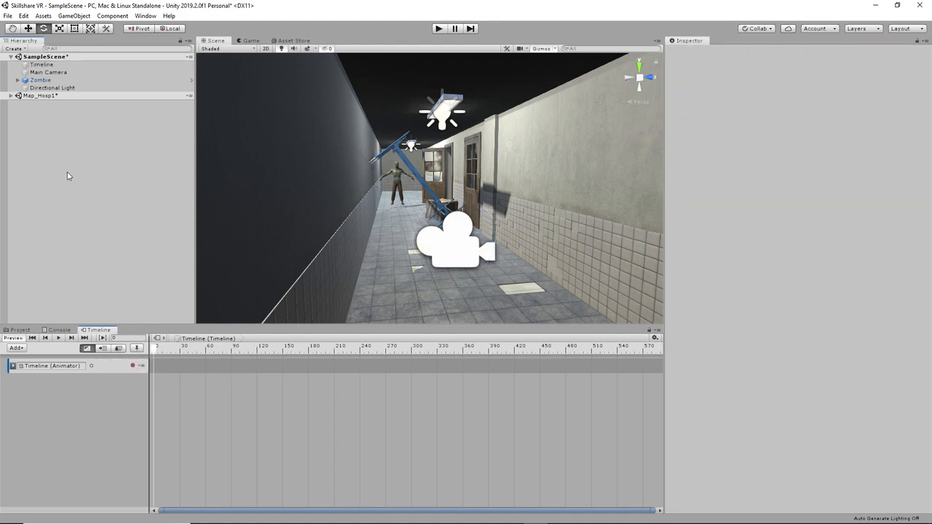
click(52, 74)
click(56, 74)
drag(47, 74, 88, 369)
click(56, 64)
click(56, 72)
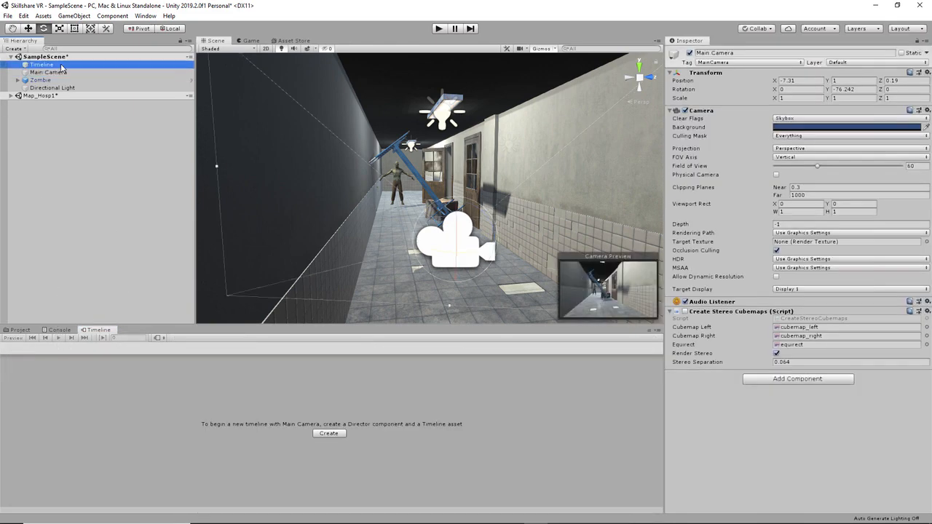
click(53, 65)
drag(52, 73, 101, 407)
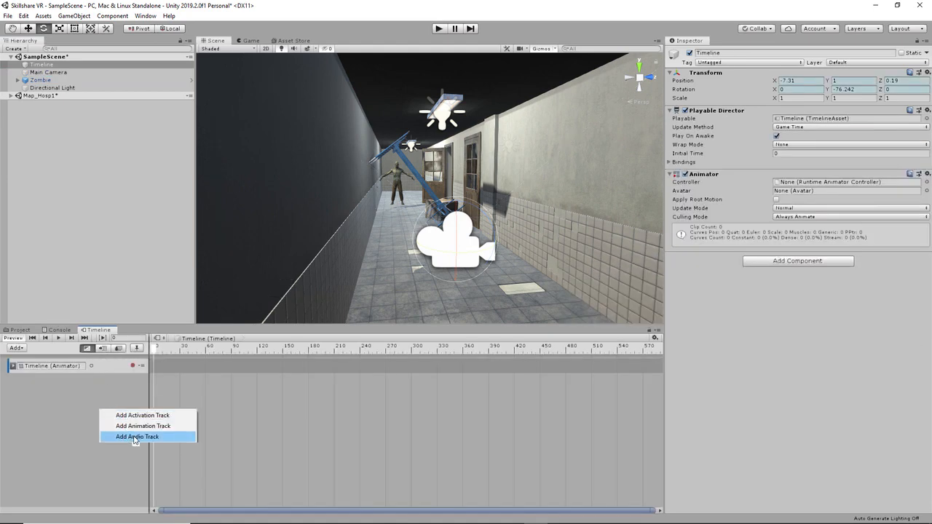
click(181, 427)
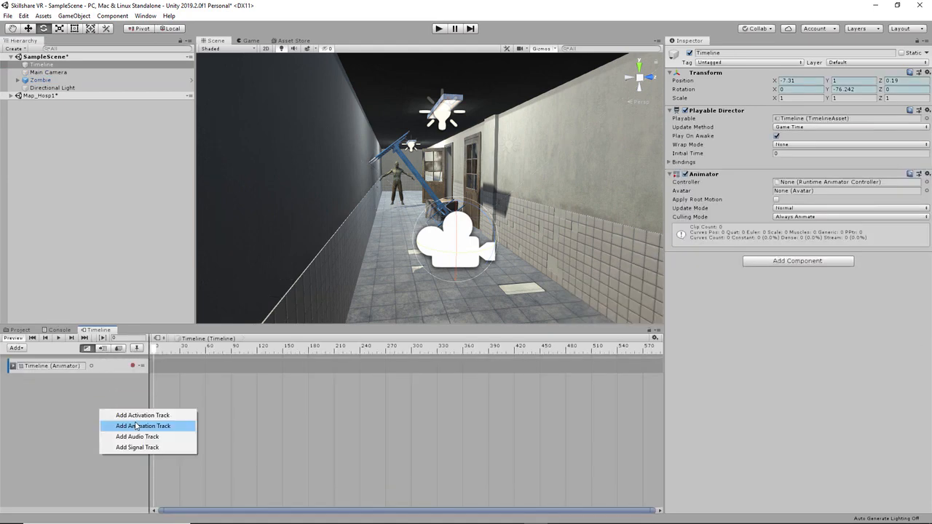
click(179, 427)
click(140, 260)
click(70, 309)
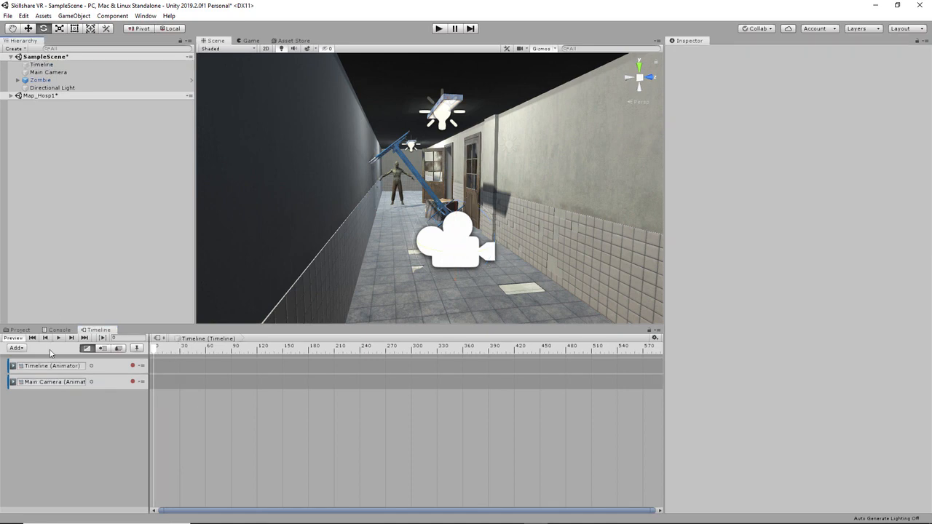
- Start recording on the Main Camera track and key the camera's starting position at frame 0 (X -7.306)
click(133, 383)
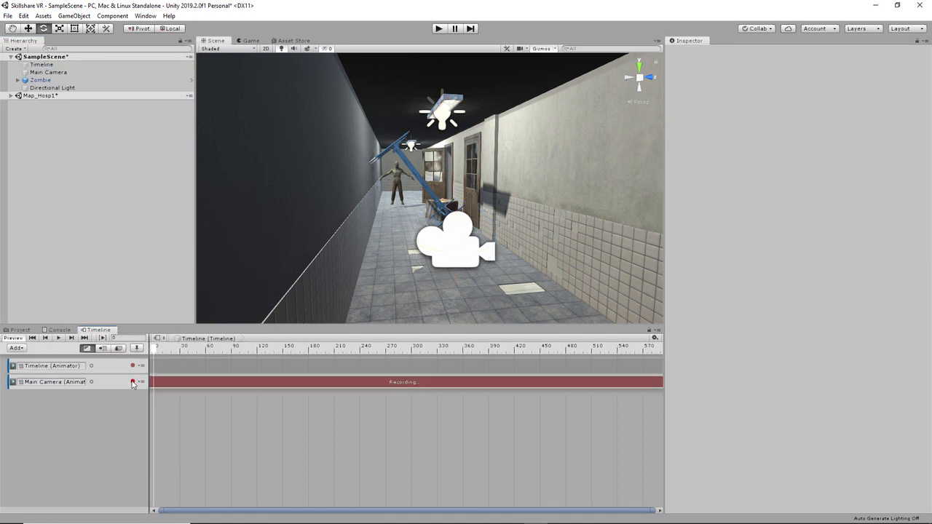
click(477, 246)
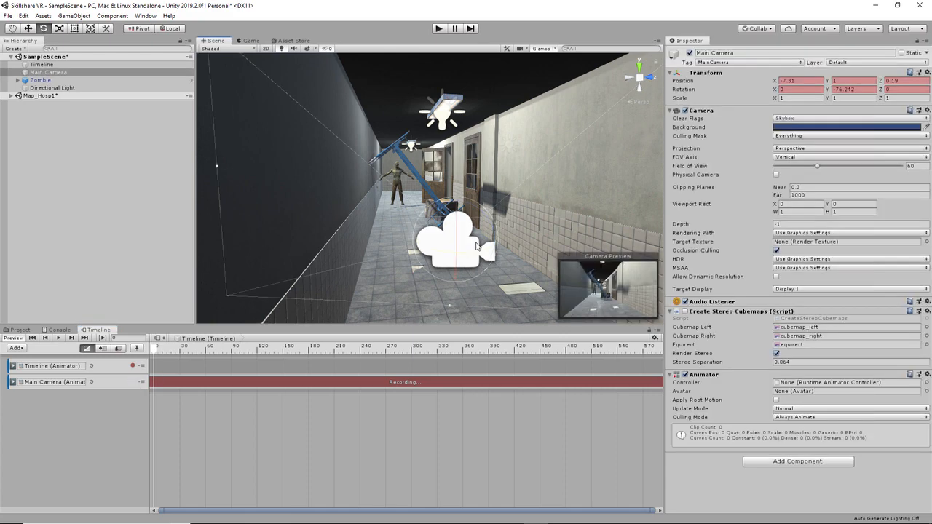
key(w)
alt+drag(491, 243, 536, 239)
right_drag(375, 128, 503, 182)
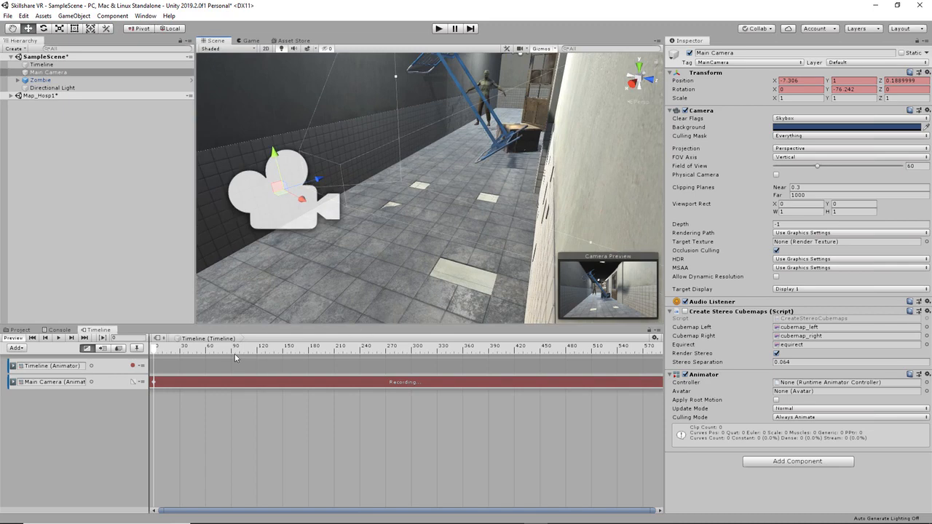
- Switch the Timeline ruler to seconds and record a camera position keyframe at 5:00, moved down the corridor toward the zombie
click(655, 338)
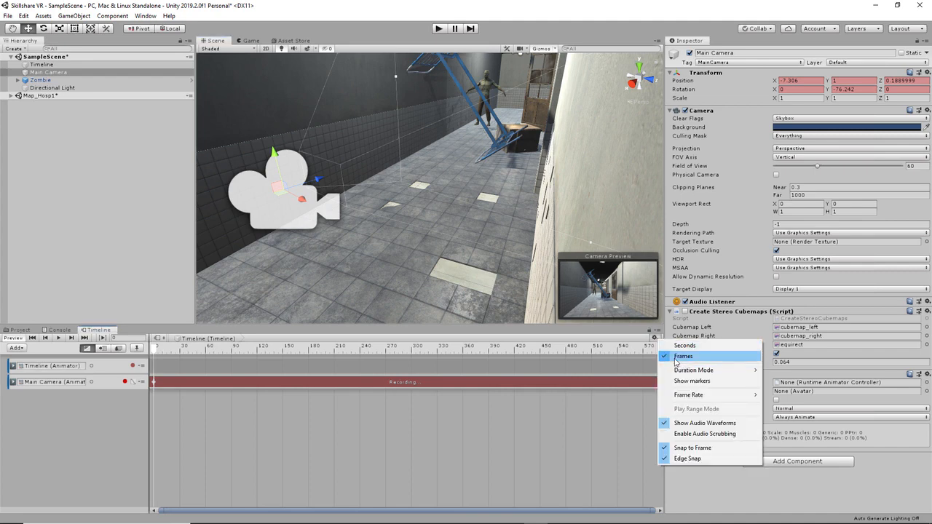
click(681, 345)
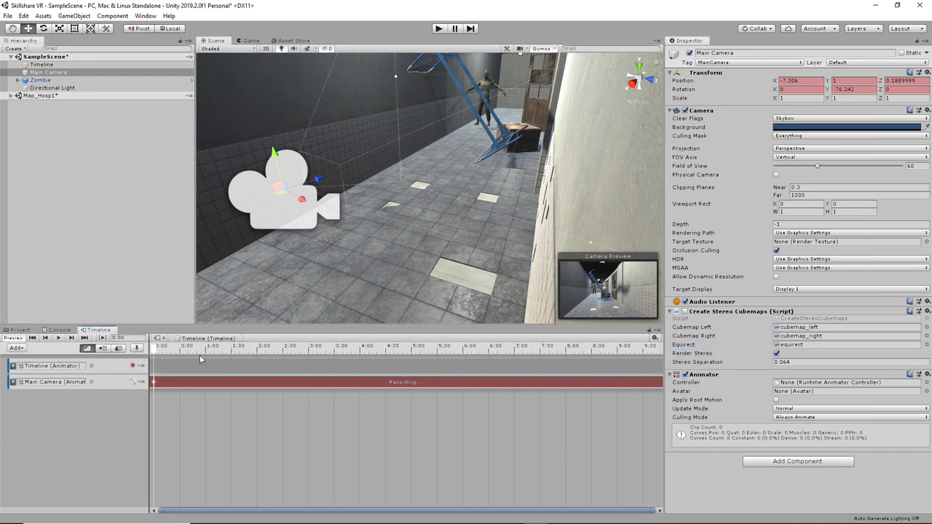
click(411, 353)
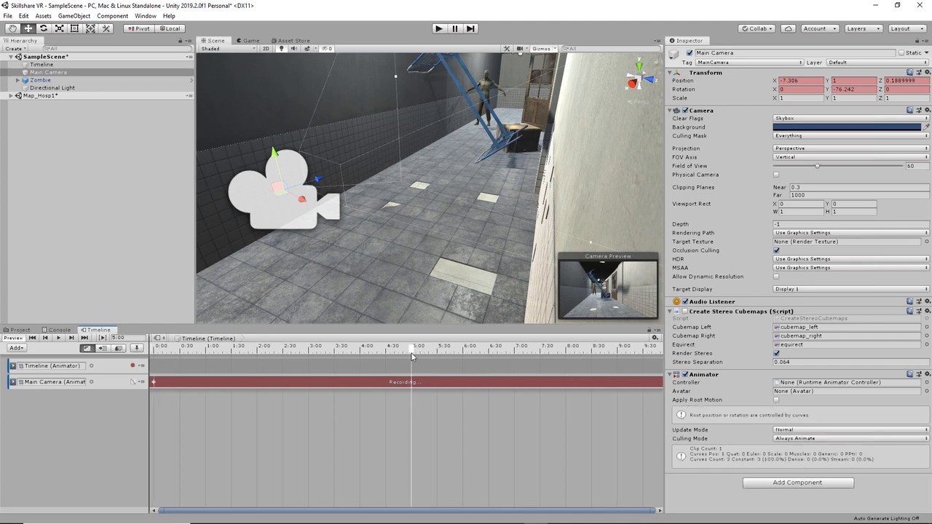
drag(317, 185, 474, 117)
- Rewind the Timeline to 0:00, preview the camera movement and stop recording on the Main Camera track
drag(410, 351, 65, 378)
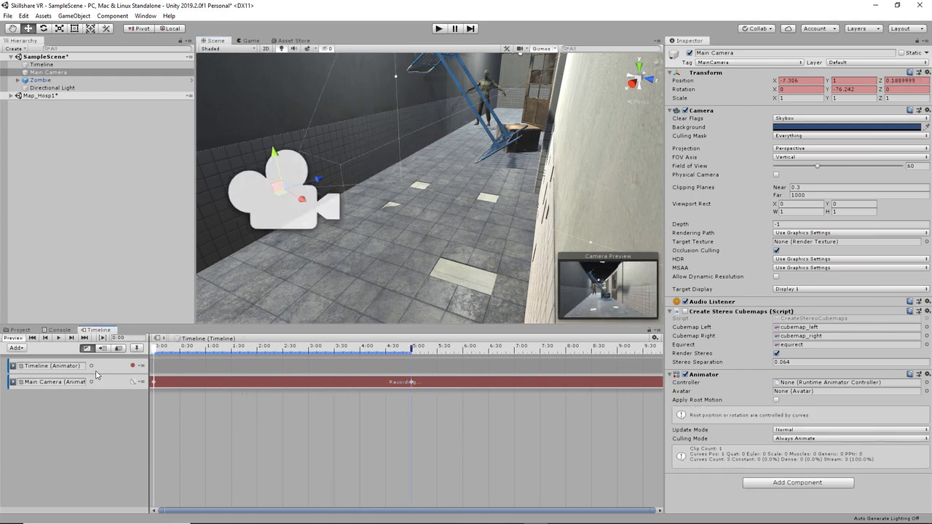
key(space)
click(126, 381)
- Open the Animation window with the Main Camera selected
click(144, 17)
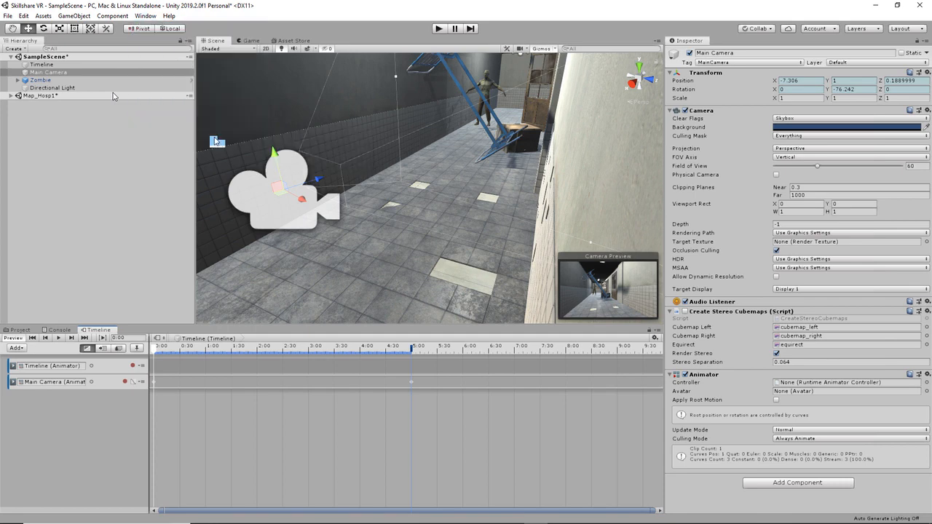
click(145, 16)
mouse_move(218, 139)
click(288, 140)
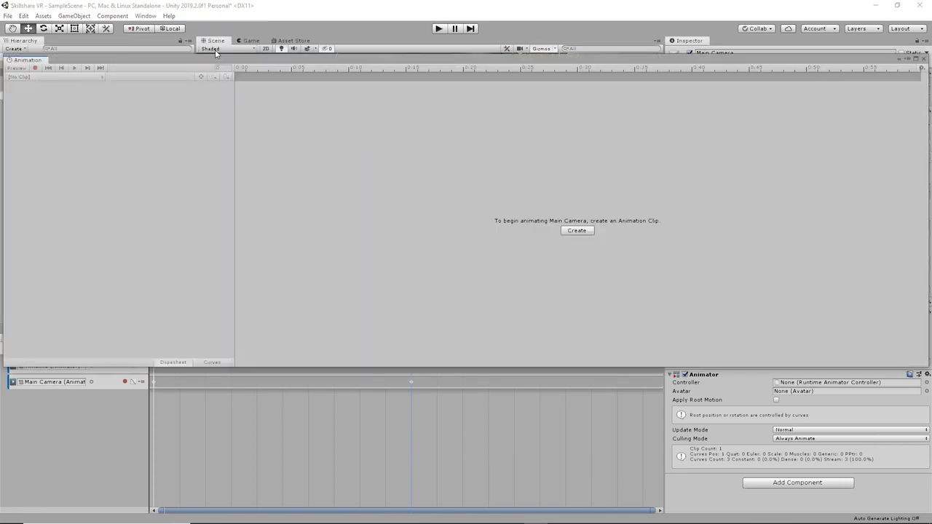
- Dock the Animation window as a tab beside the Timeline, then return to the Timeline view
drag(33, 62, 764, 410)
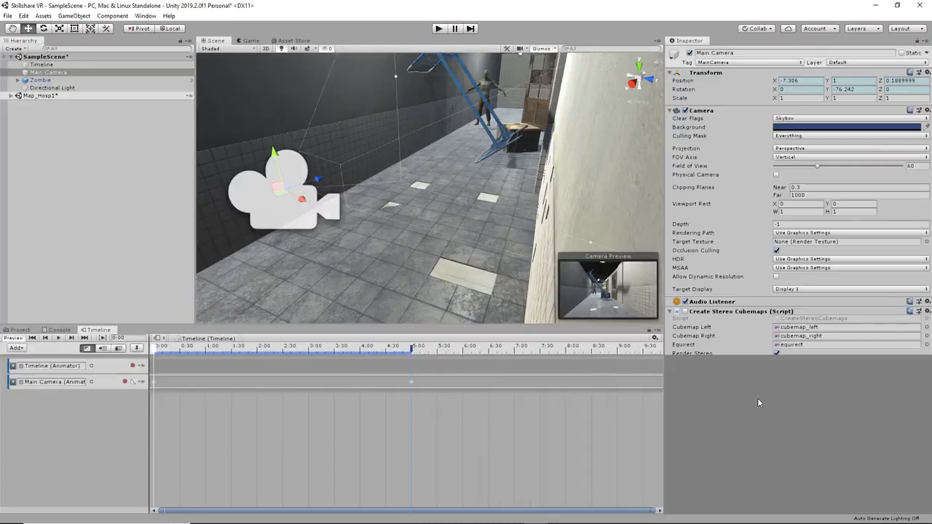
drag(689, 359, 49, 384)
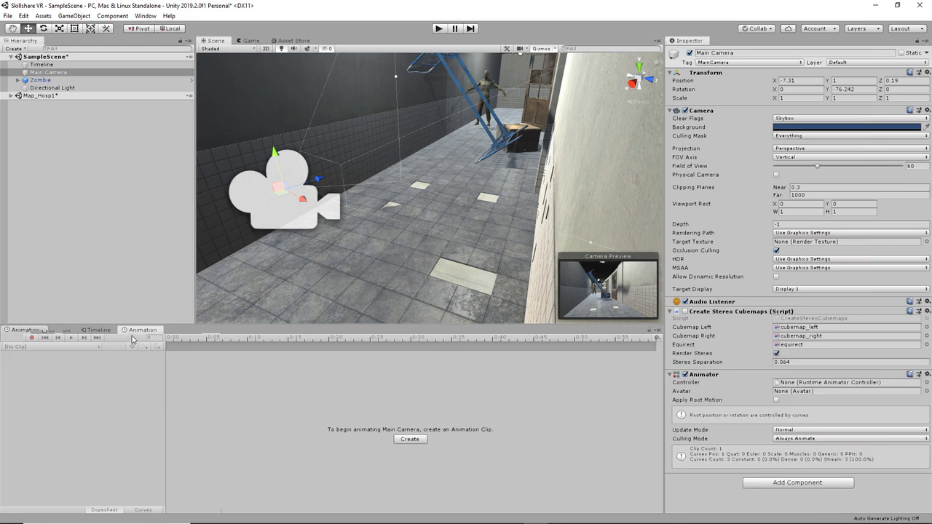
click(94, 330)
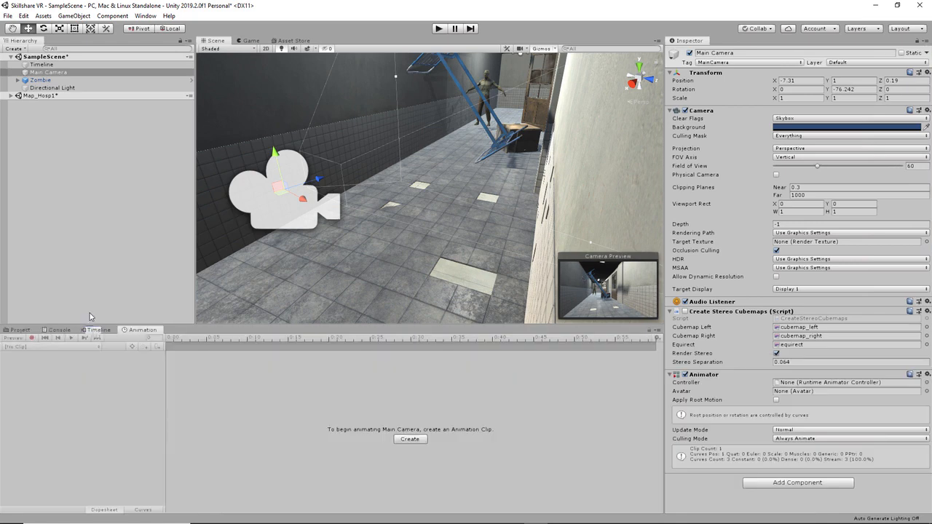
- Select the Timeline object and open the Main Camera track's recorded animation in the Animation window
click(70, 66)
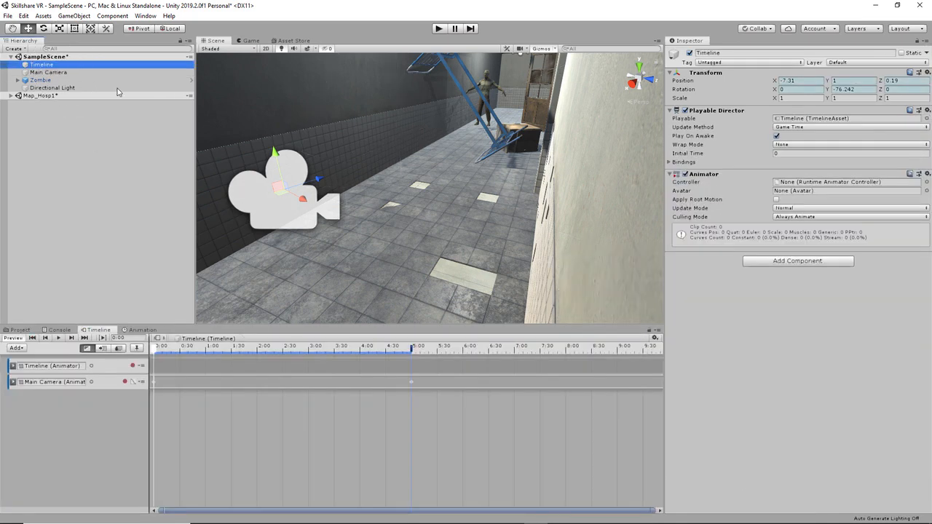
click(70, 67)
click(225, 383)
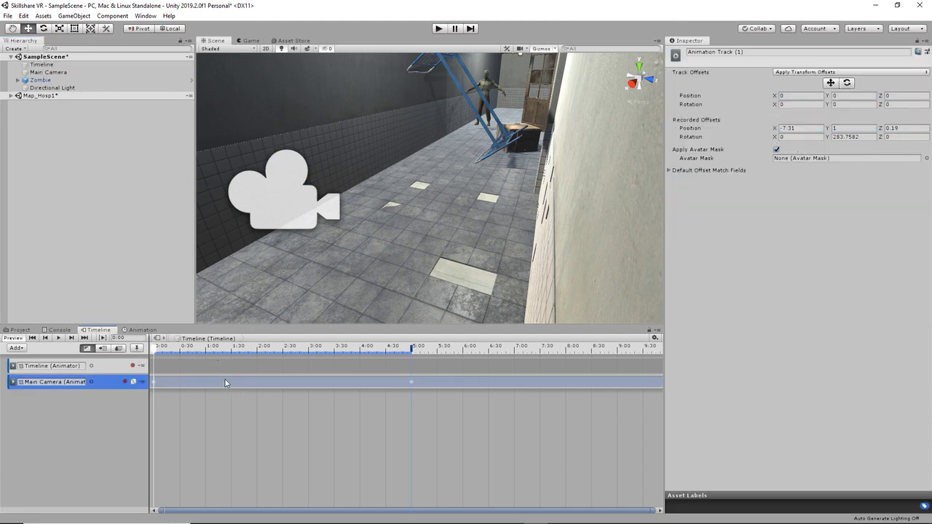
key(ctrl+z)
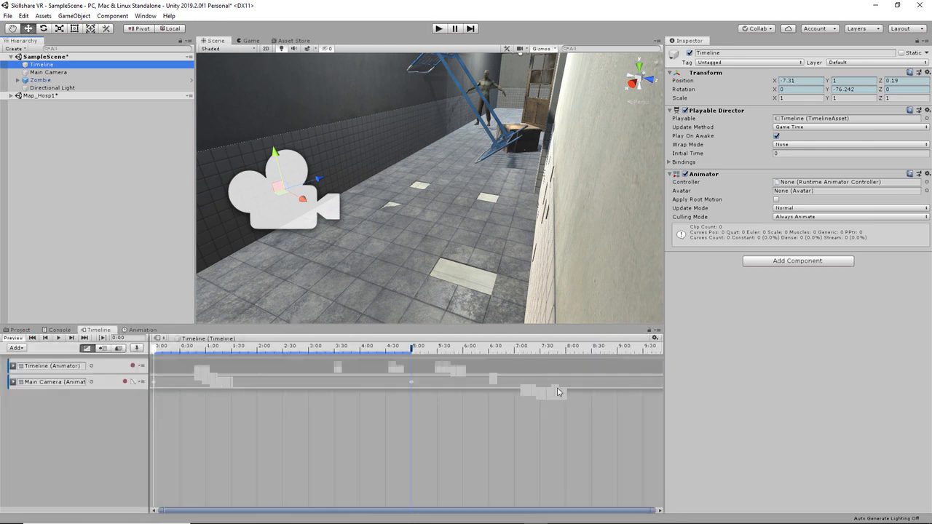
double_click(555, 387)
scroll(324, 390, down, 8)
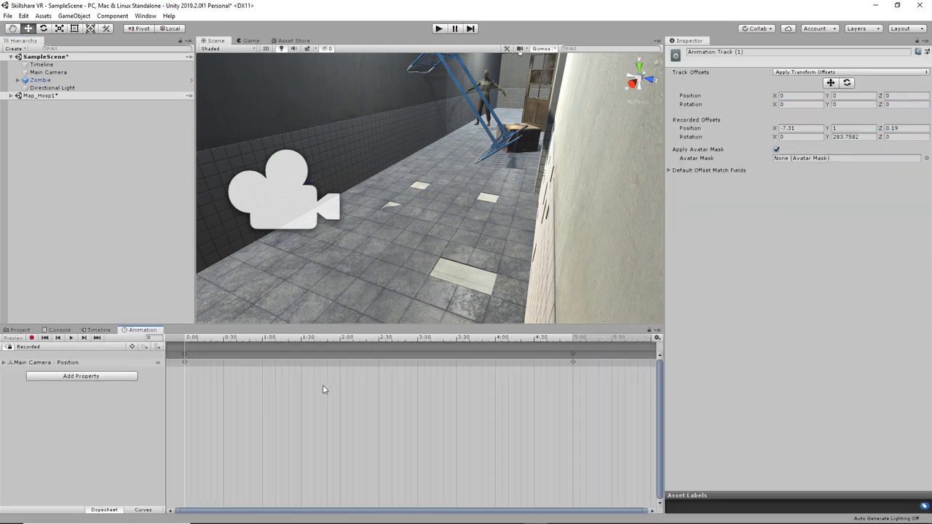
scroll(324, 390, down, 1)
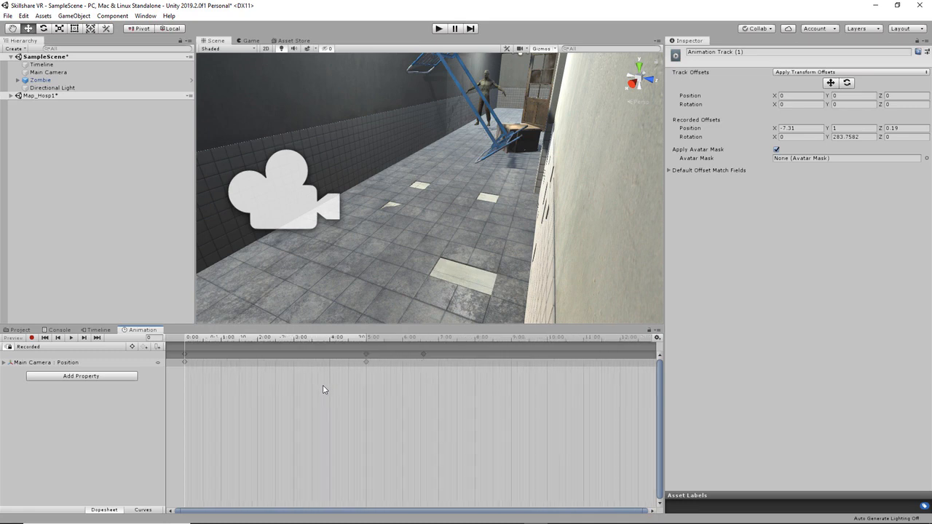
- Move the Main Camera's last position keyframe to about 8:00 and preview the motion in the Scene and Game views
drag(367, 362, 480, 367)
key(space)
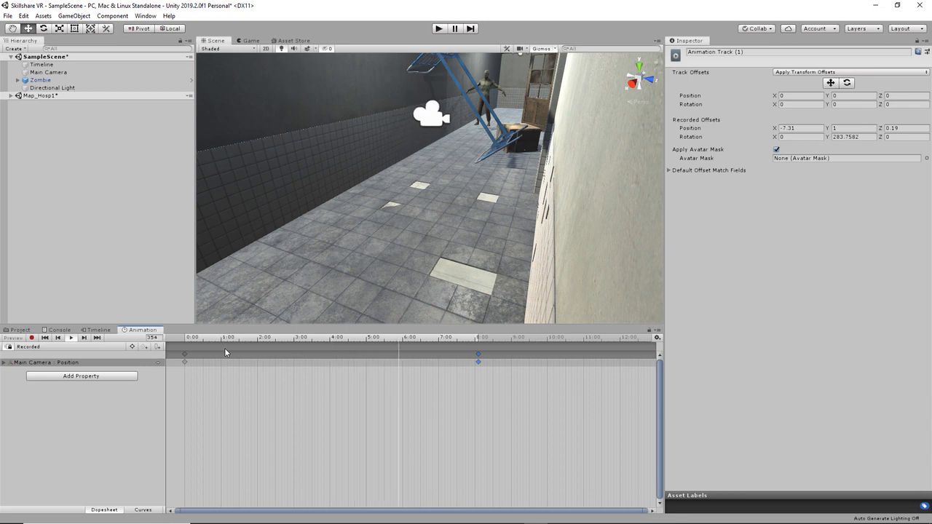
click(250, 42)
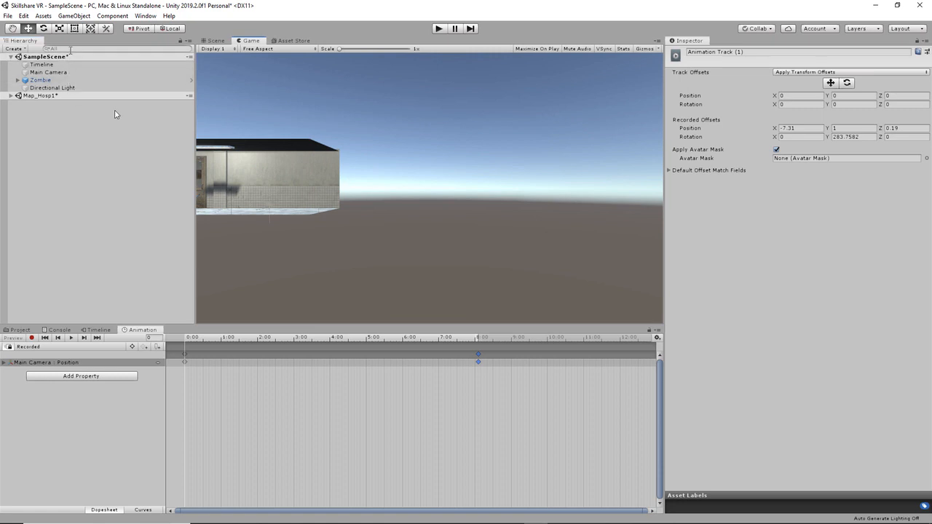
- Filter the Hierarchy by "camera" and delete the extra Main Camera from the Map_Hosp1 scene
click(70, 49)
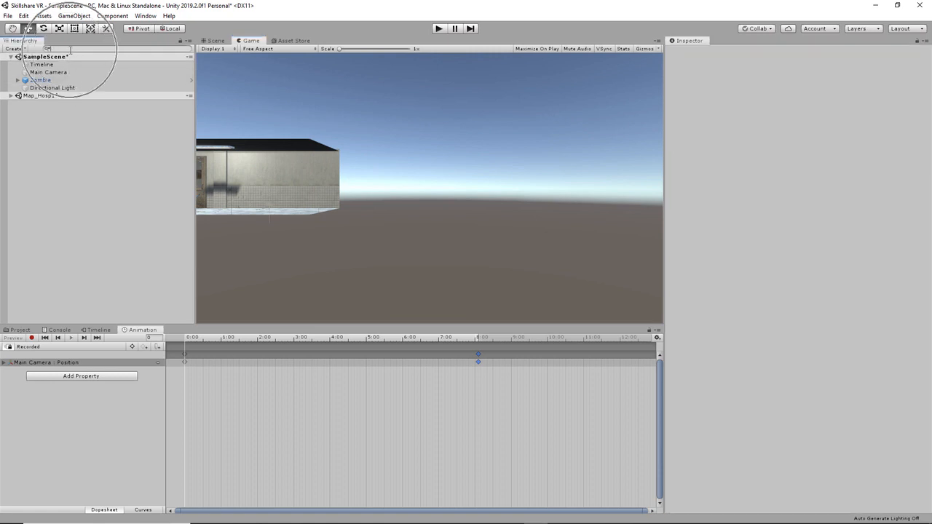
text(camera)
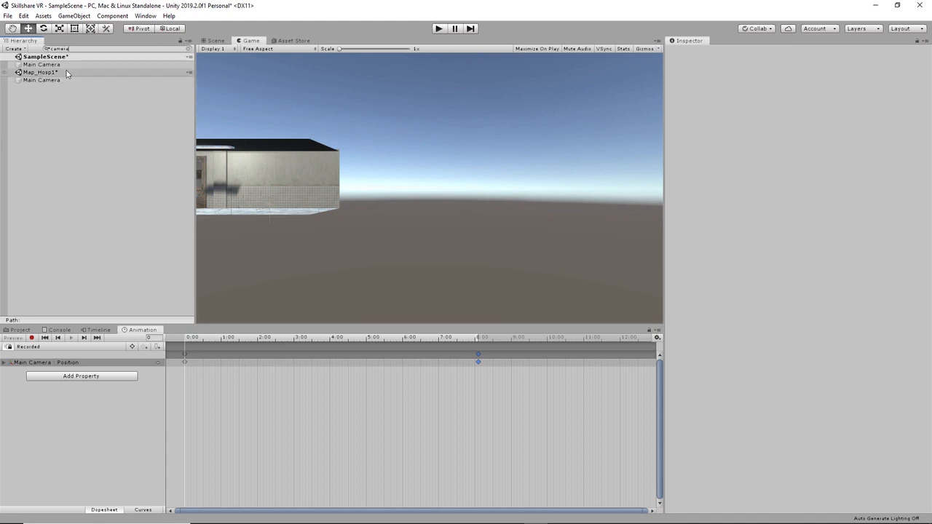
click(46, 81)
key(ctrl+z)
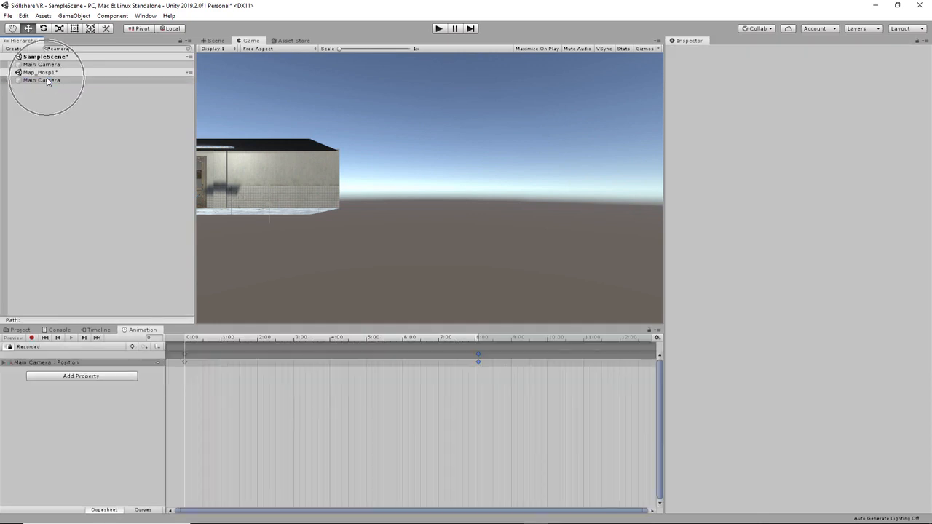
click(48, 81)
key(Delete)
key(ctrl+z)
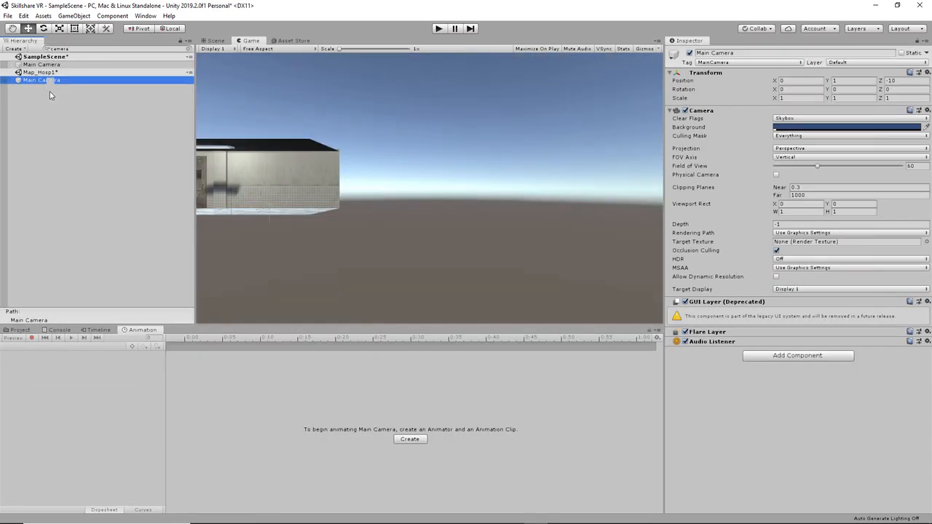
key(Delete)
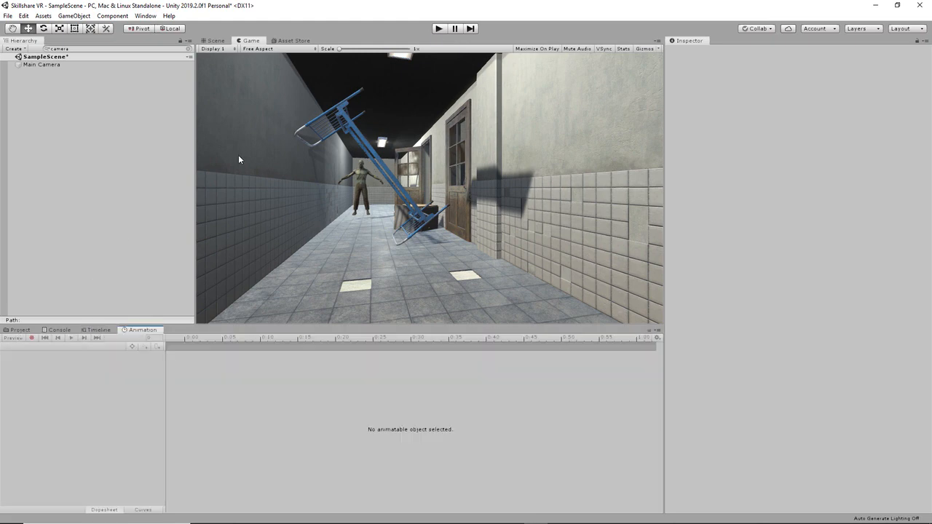
- Clear the Hierarchy filter, reselect the Timeline object and play the camera animation in the Game view
click(43, 66)
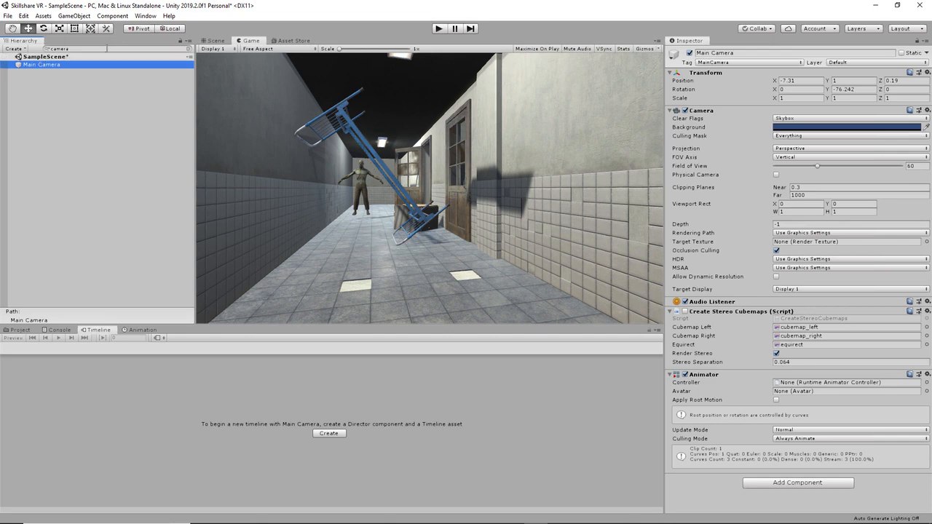
click(188, 49)
click(41, 64)
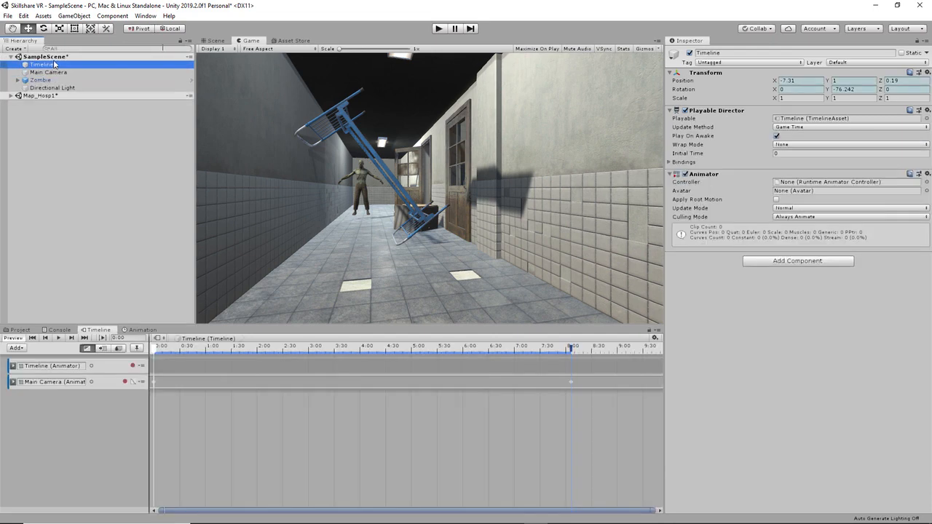
click(182, 370)
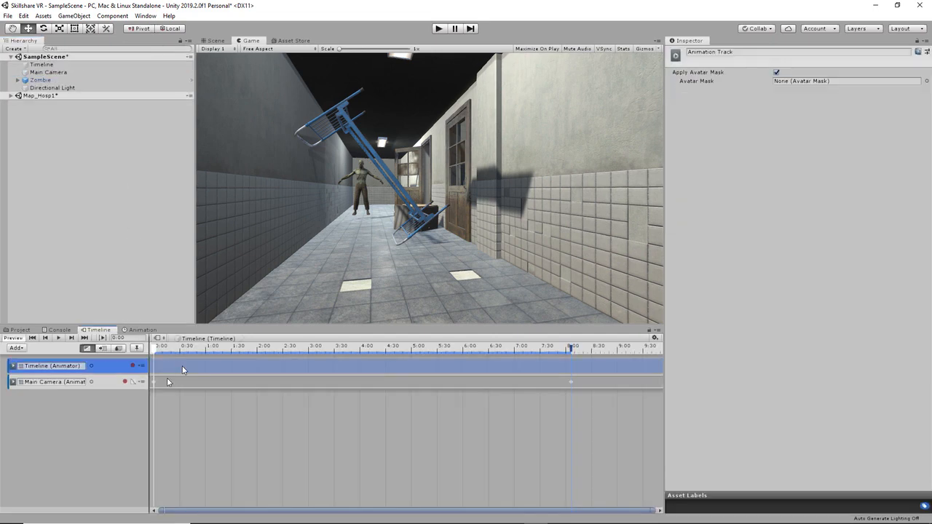
key(space)
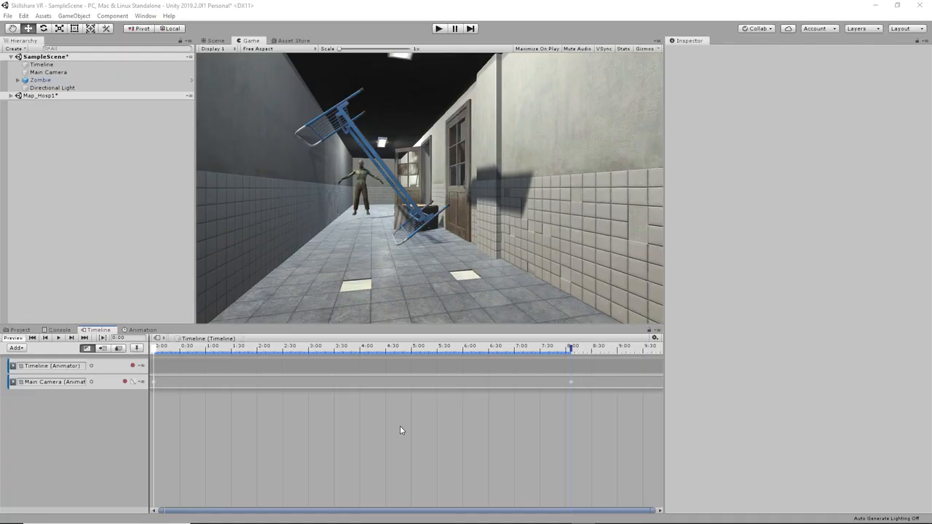
- Open the Package Manager and turn on the display of preview packages
click(145, 16)
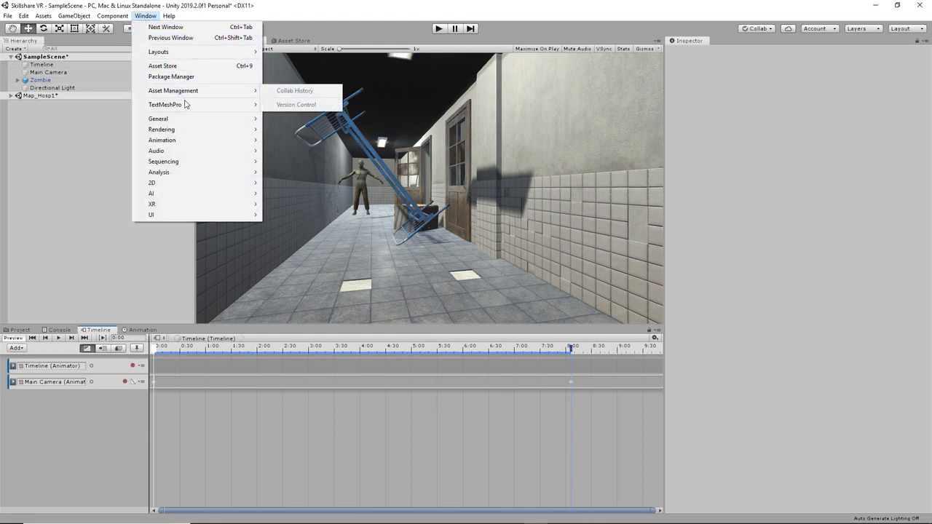
click(182, 77)
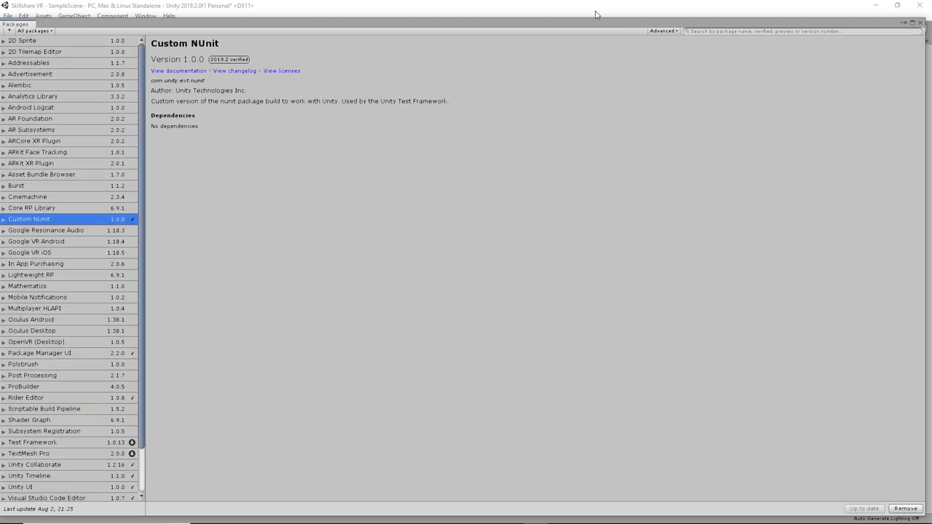
click(662, 31)
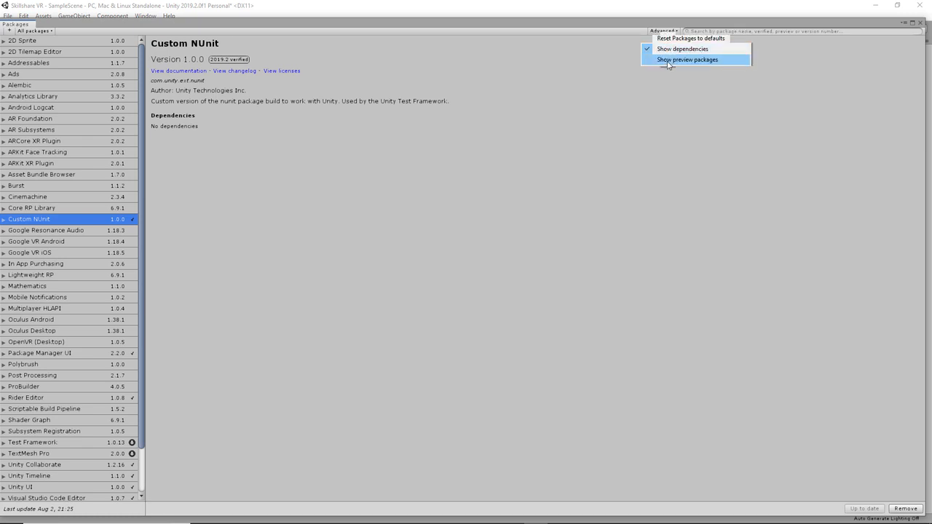
click(668, 60)
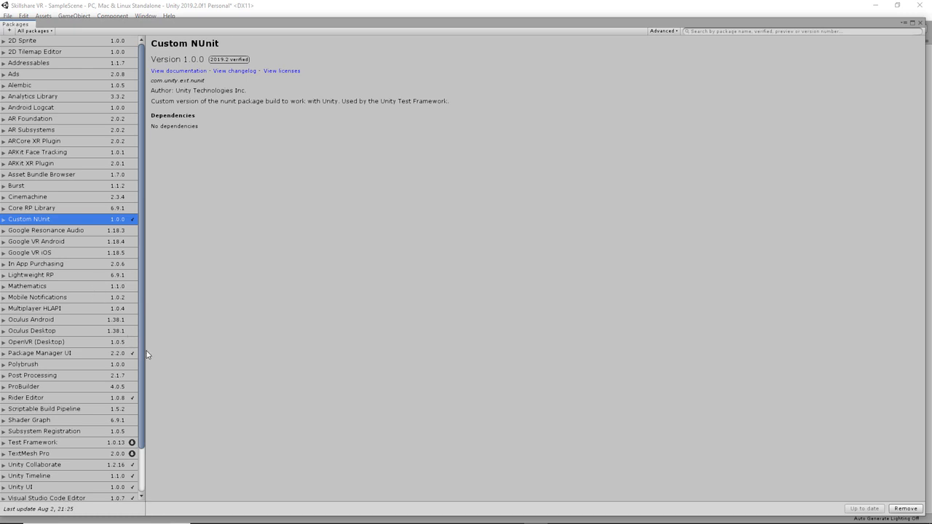
- Install the Unity Recorder preview package, version 2.0.2, and close the Package Manager
scroll(121, 356, down, 8)
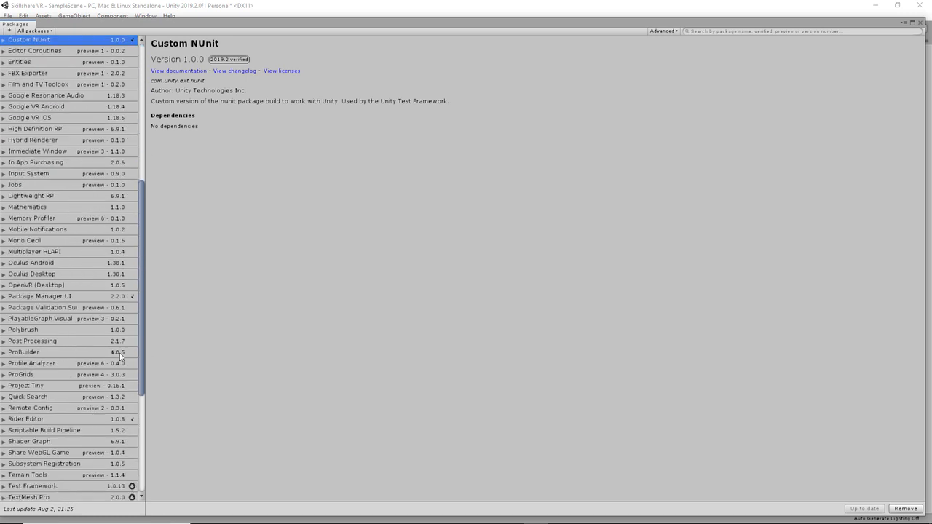
scroll(121, 357, down, 3)
click(48, 452)
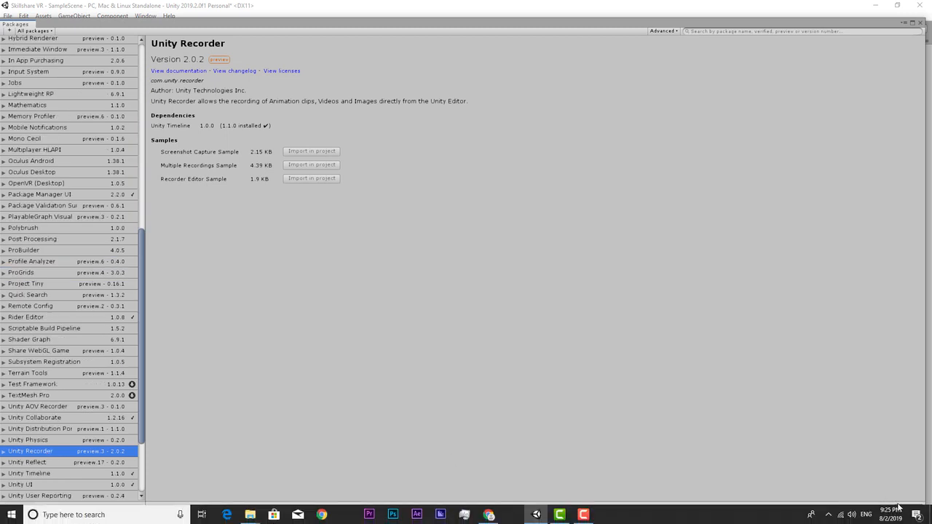
click(909, 507)
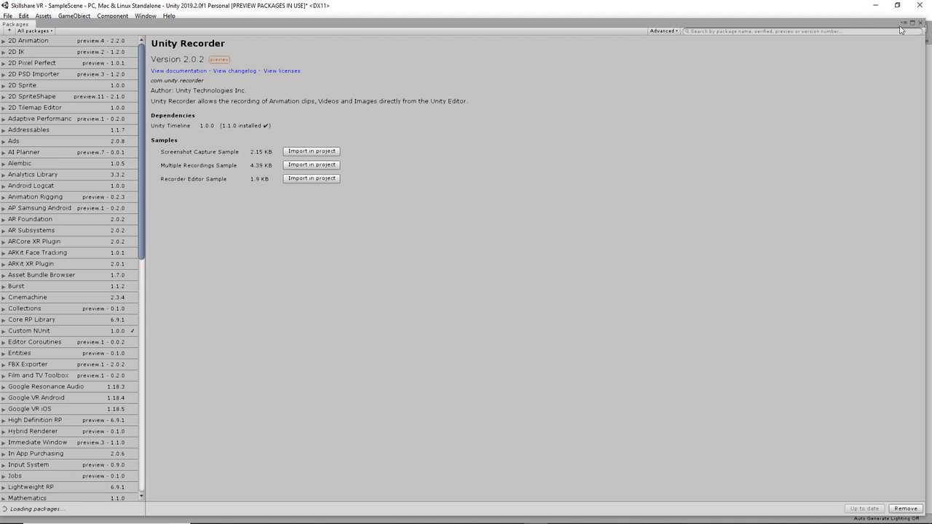
click(920, 25)
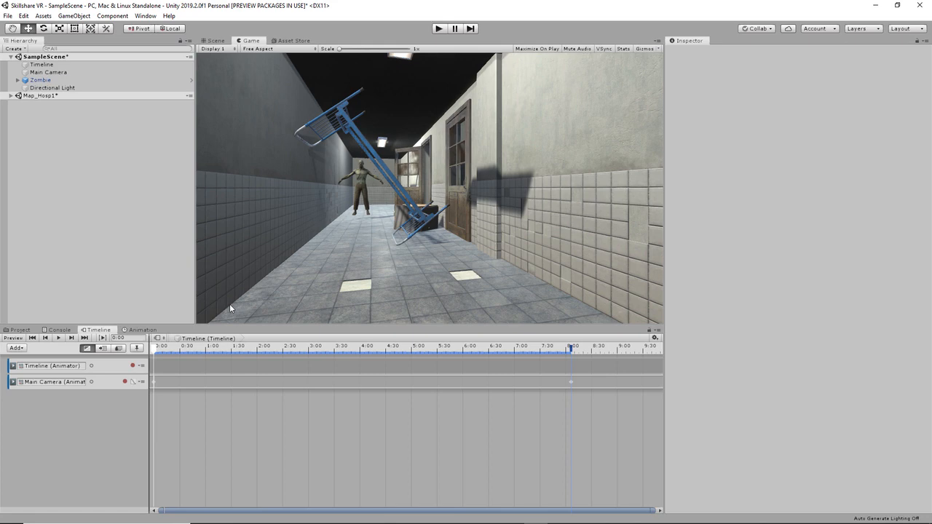
- Add a Recorder Track with a recorder clip to the Timeline and extend the clip to about 8.58 seconds
right_click(67, 406)
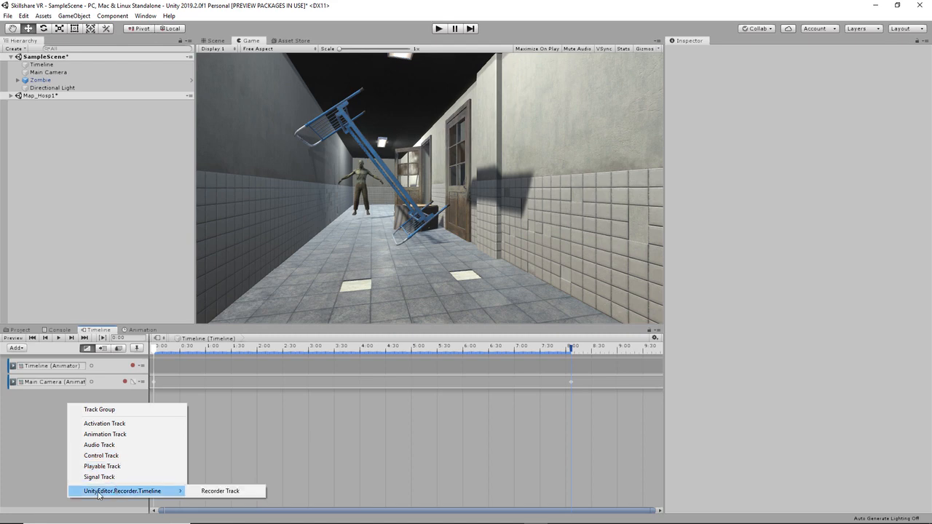
mouse_move(177, 496)
click(212, 491)
right_click(176, 402)
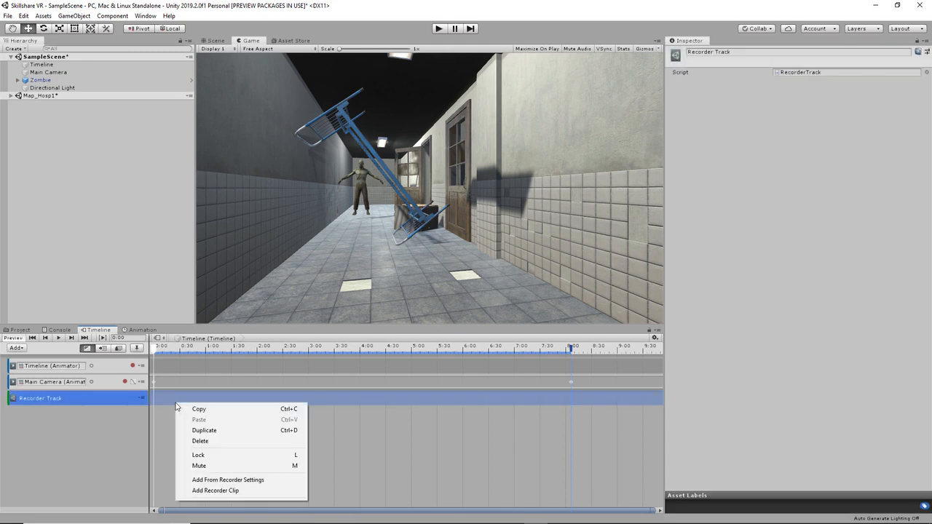
click(211, 491)
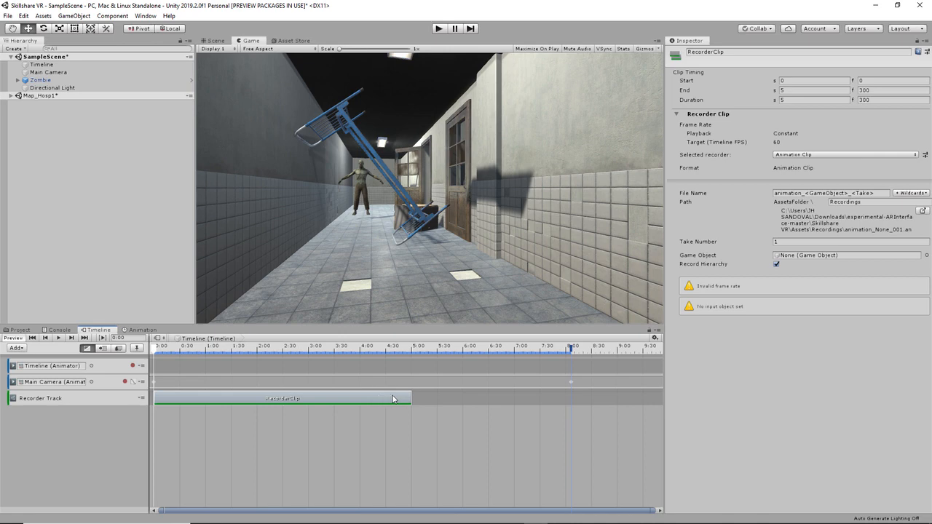
drag(409, 395, 593, 394)
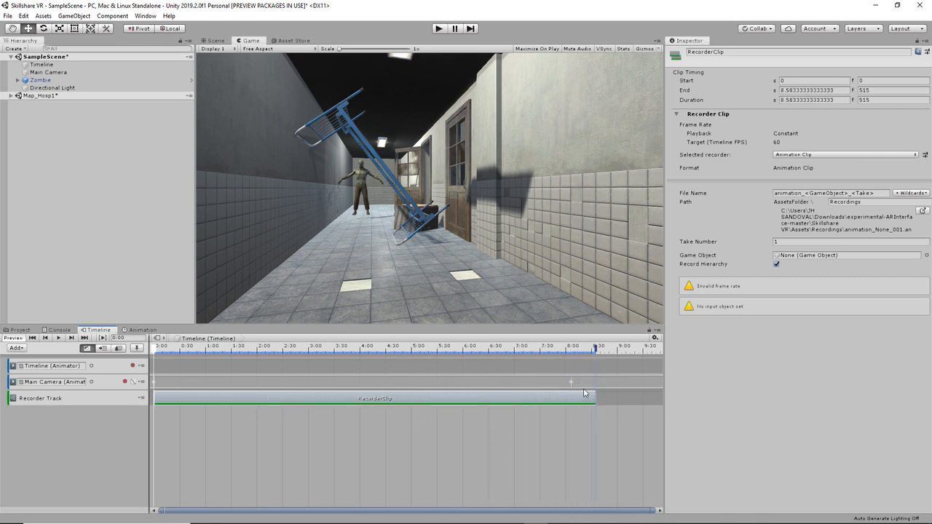
click(254, 433)
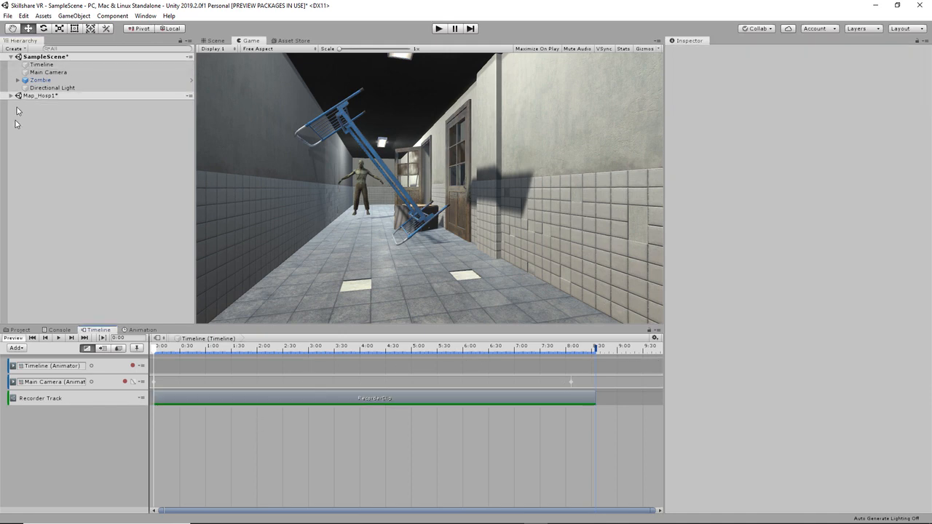
- Enable the Create Stereo Cubemaps script on the SampleScene Main Camera
click(48, 73)
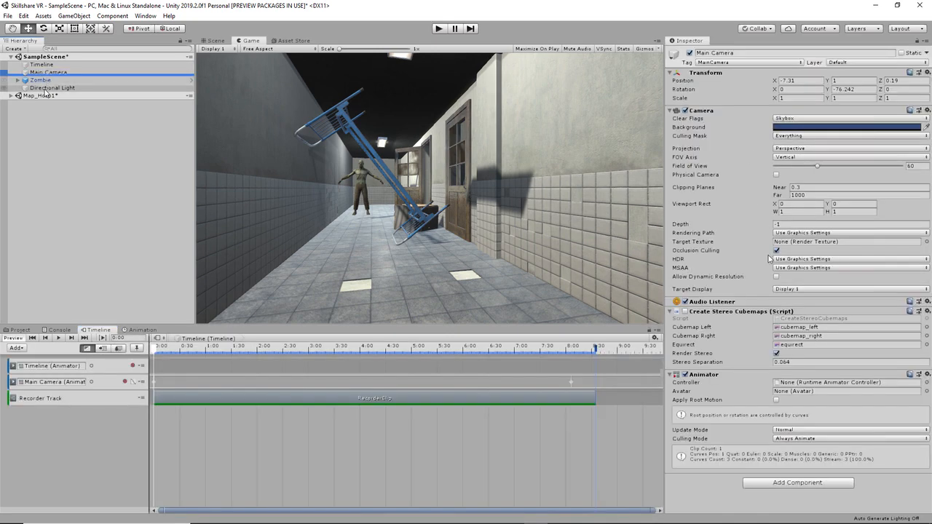
key(ctrl)
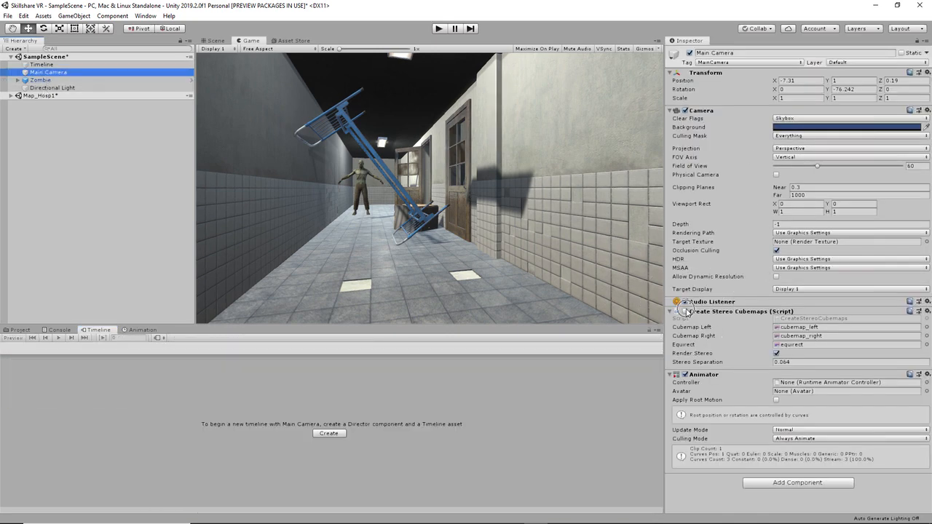
click(684, 311)
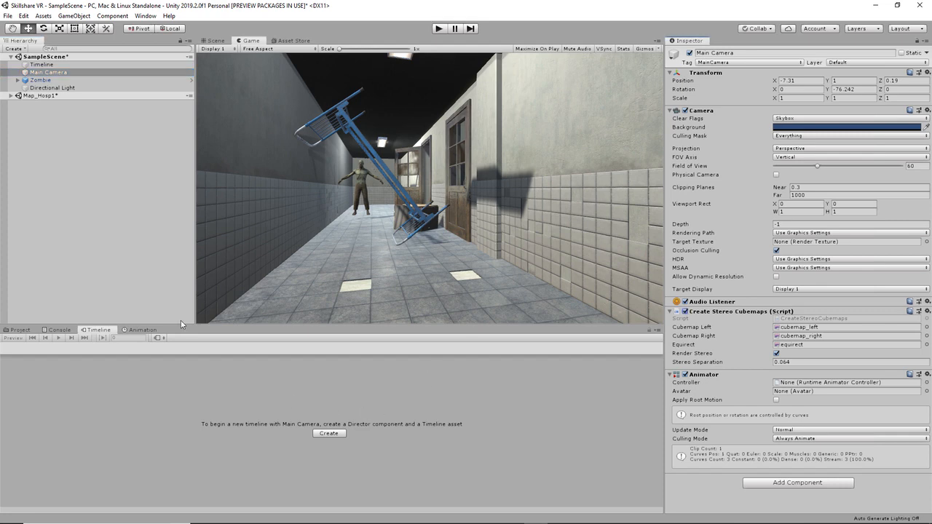
- Select the Timeline object in SampleScene and set its Timeline frame rate to 30
click(42, 64)
click(51, 72)
key(ctrl)
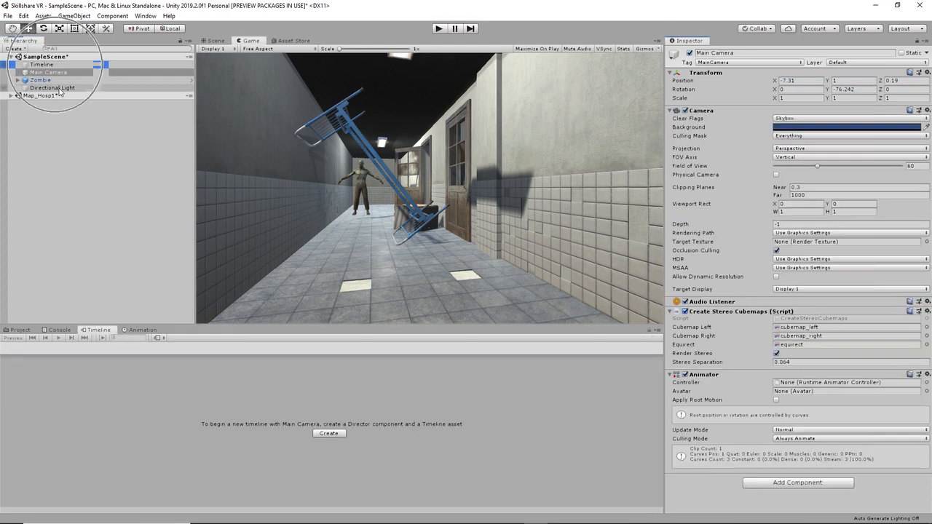
click(44, 64)
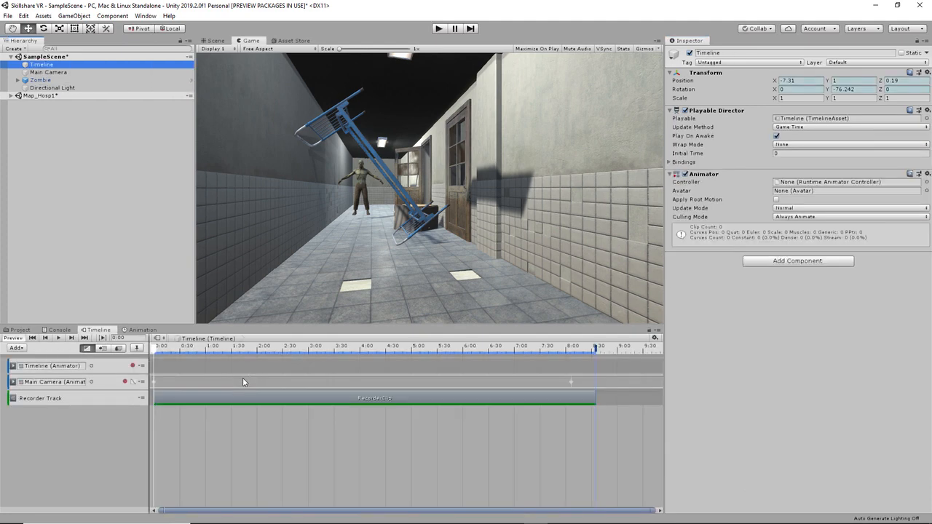
click(655, 339)
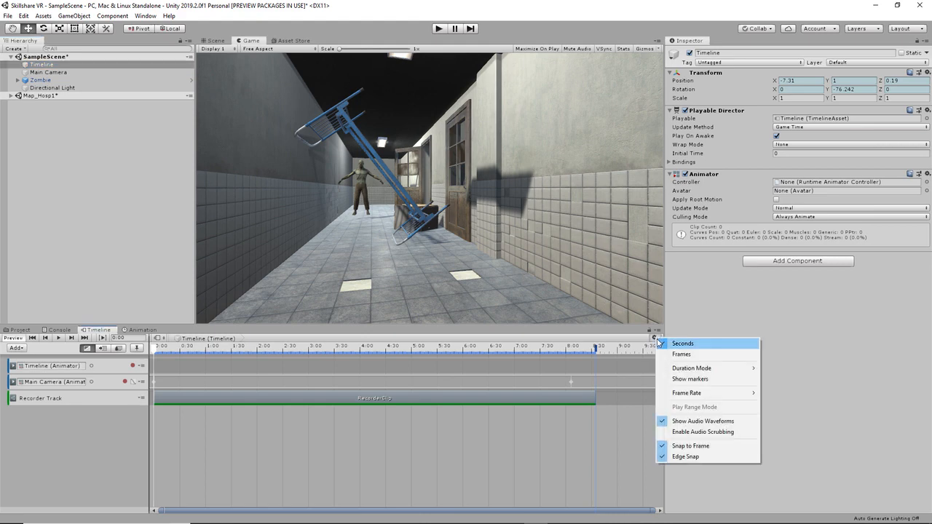
mouse_move(710, 394)
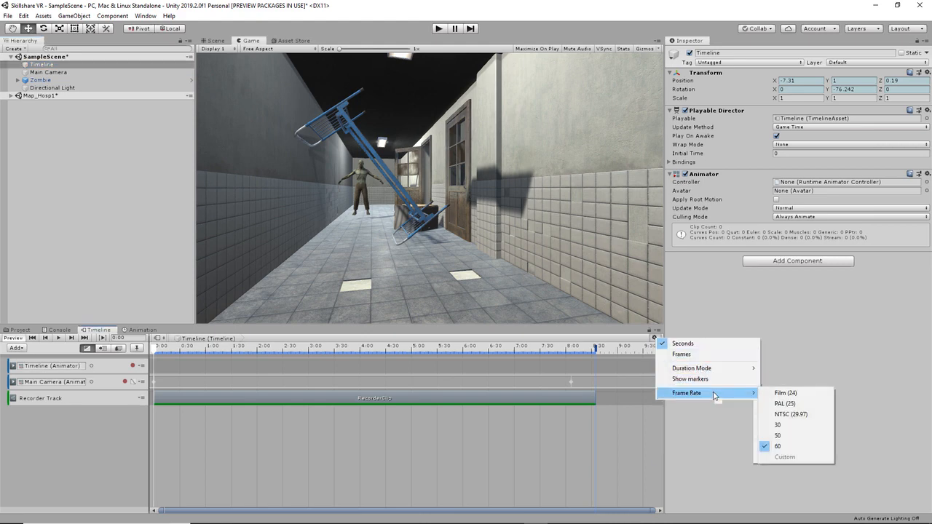
click(777, 425)
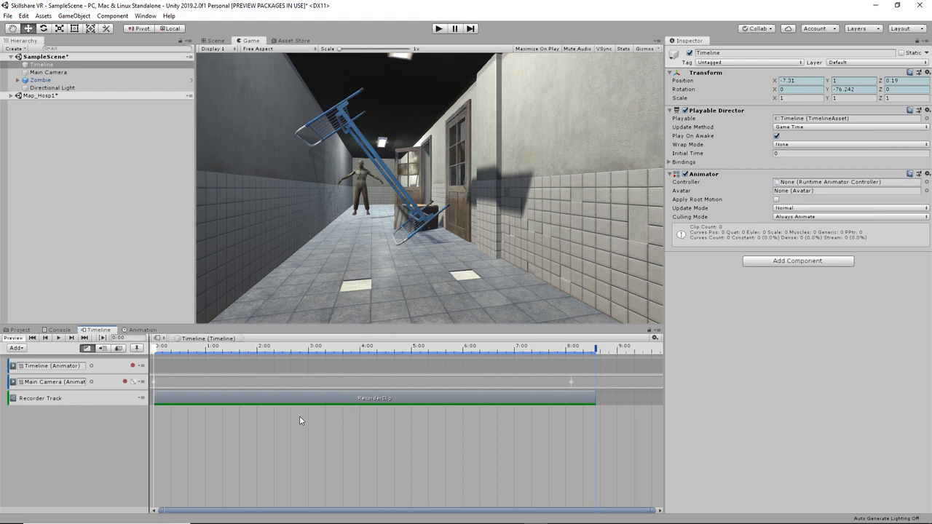
- Set the recorder clip on the Recorder Track to record an Image Sequence in PNG format
click(308, 398)
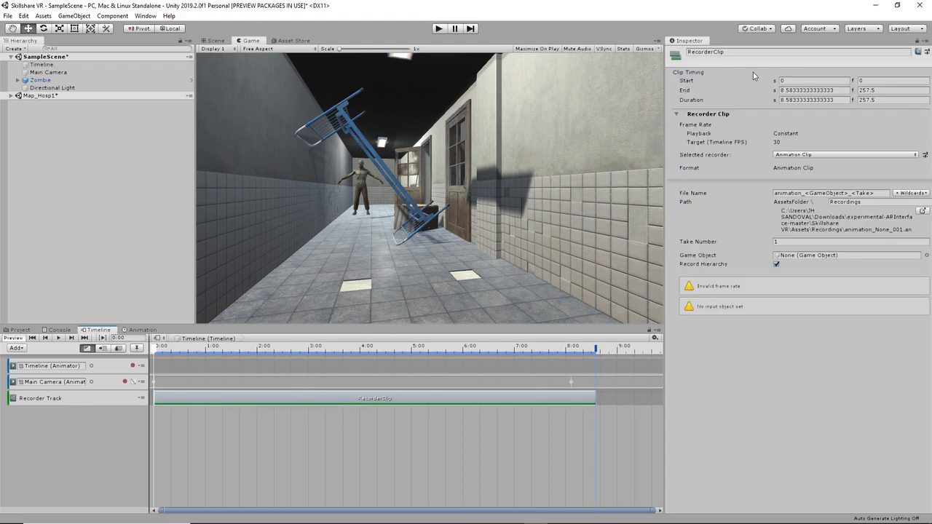
click(860, 155)
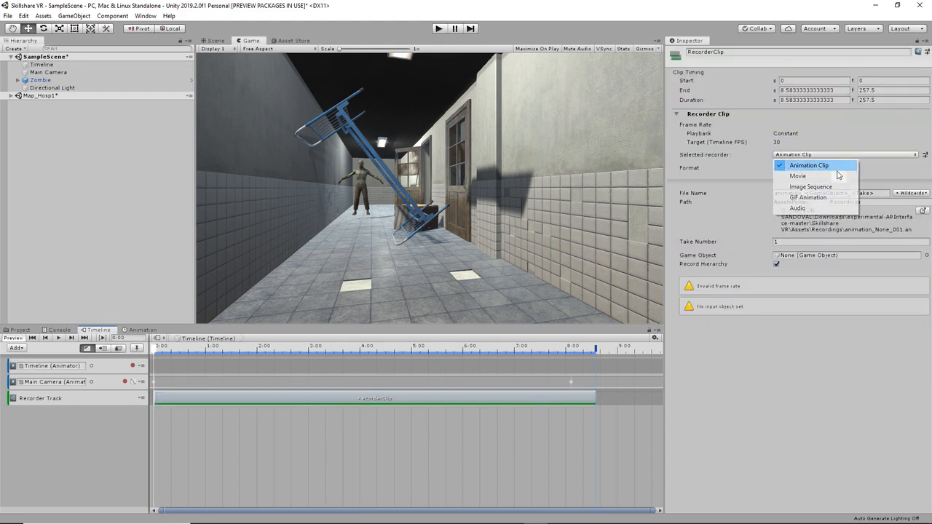
click(831, 186)
click(831, 170)
click(832, 170)
click(807, 180)
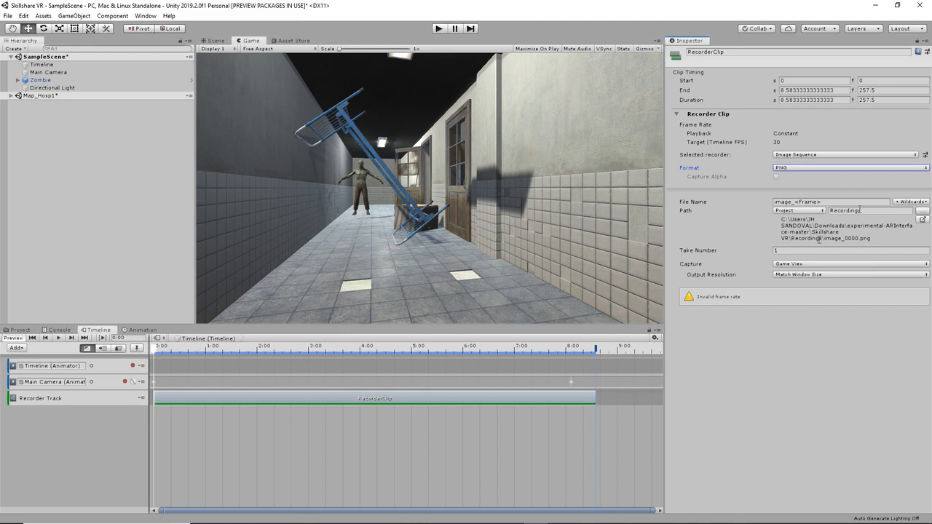
- Set the recorder clip to capture a Render Texture Asset and assign the equirect render texture as its source
click(793, 265)
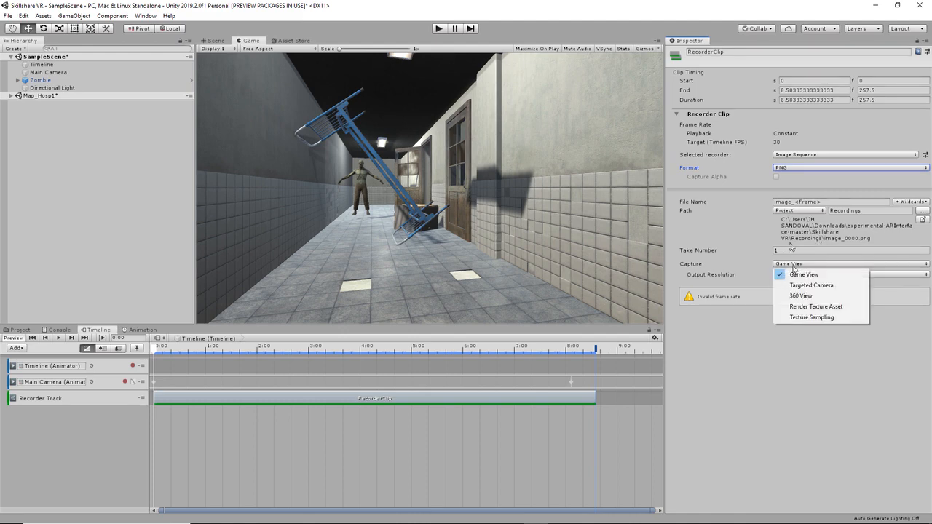
click(798, 279)
click(798, 264)
click(805, 306)
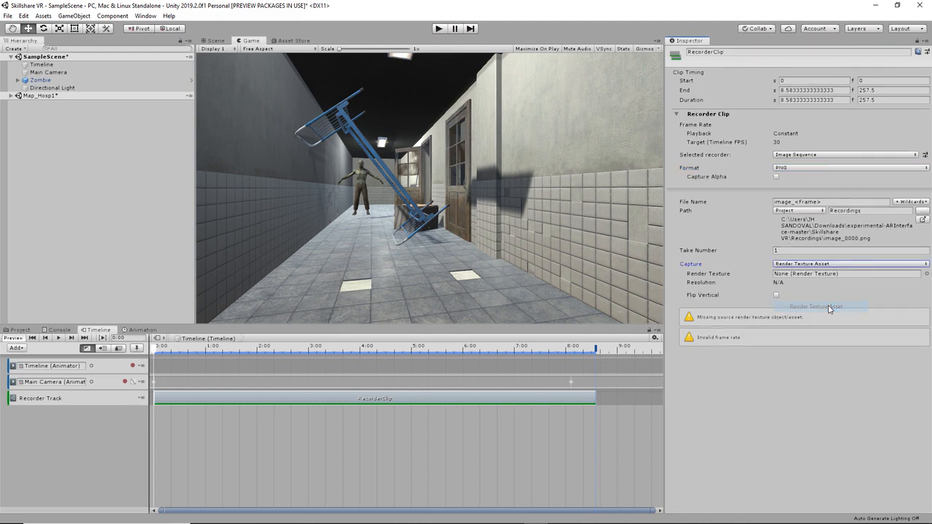
click(926, 273)
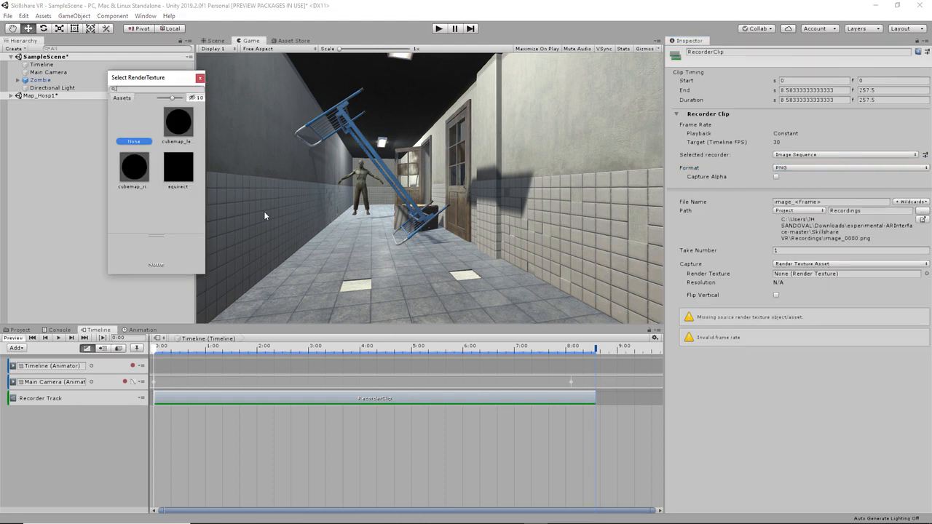
click(179, 166)
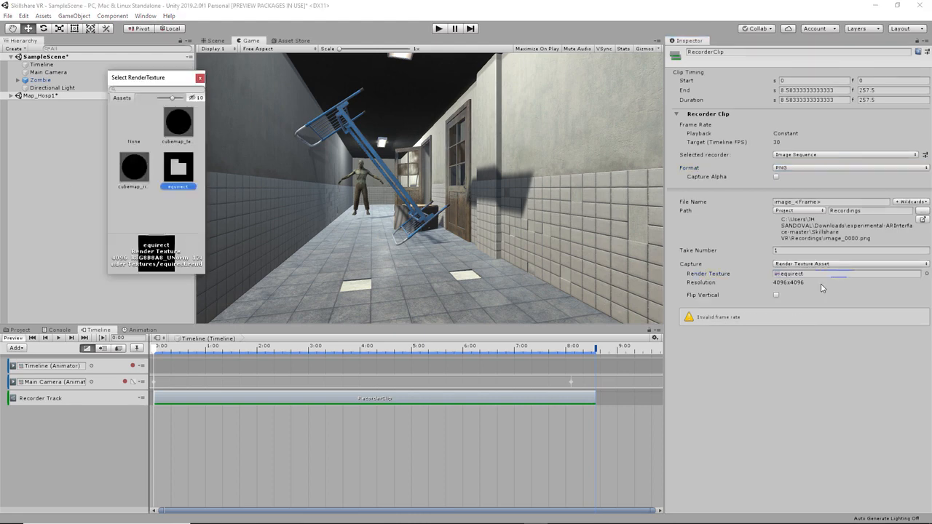
click(780, 285)
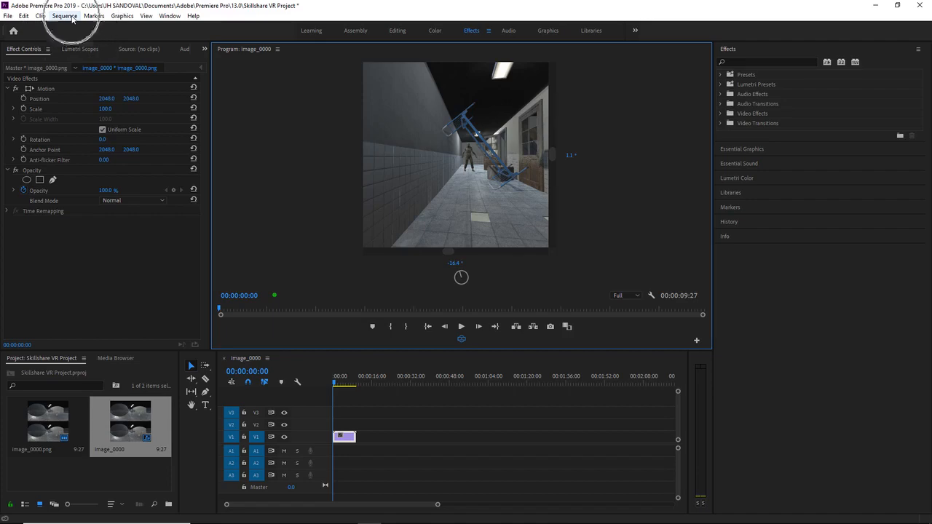
- Switch to Premiere Pro and set the image_0000 sequence's timebase to 30.00 frames/second in the sequence settings
click(64, 16)
click(80, 26)
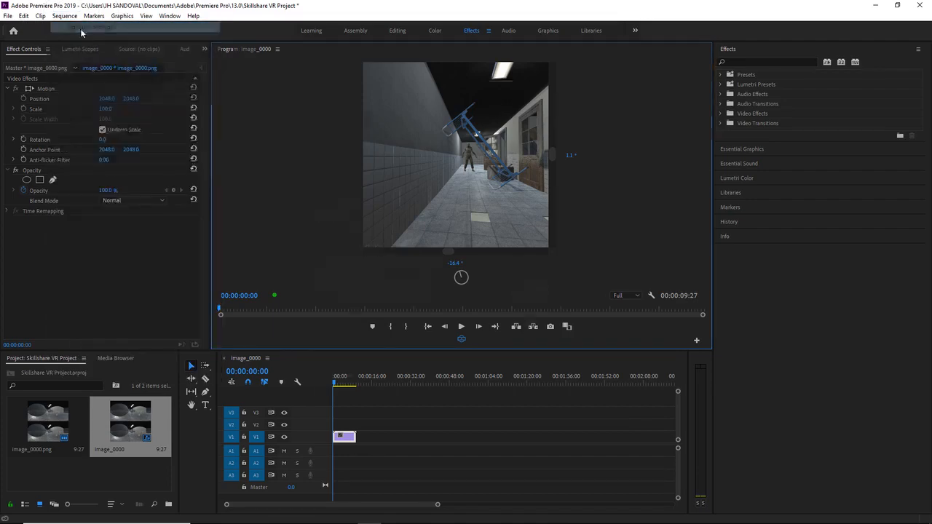
click(450, 117)
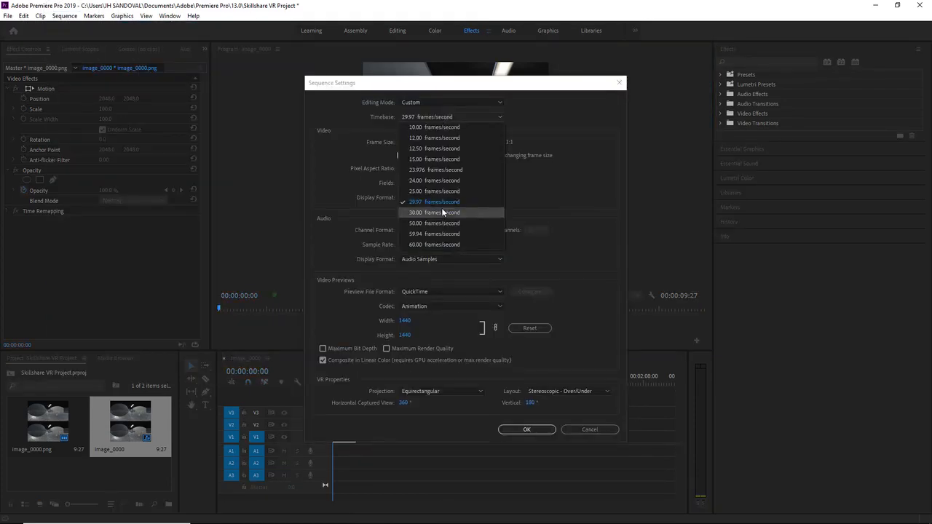
click(442, 208)
click(441, 118)
click(521, 166)
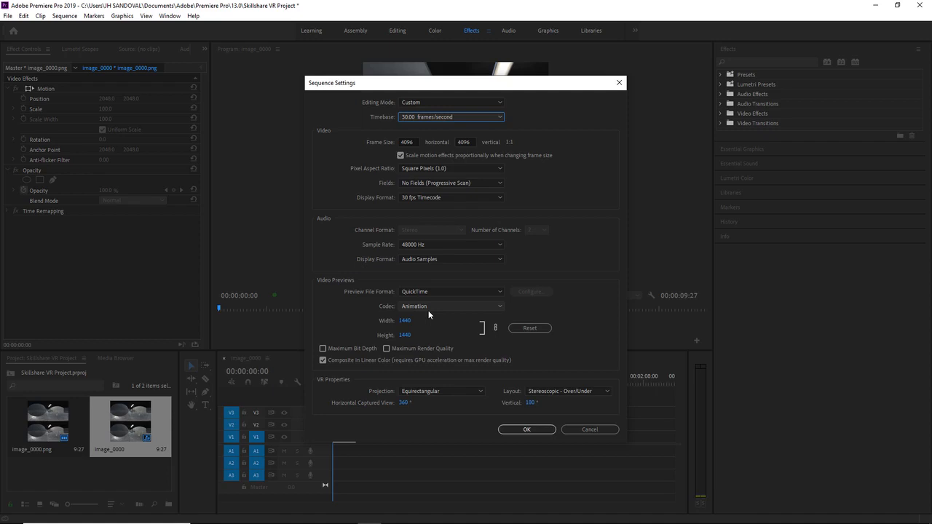
key(ctrl)
click(531, 429)
key(Return)
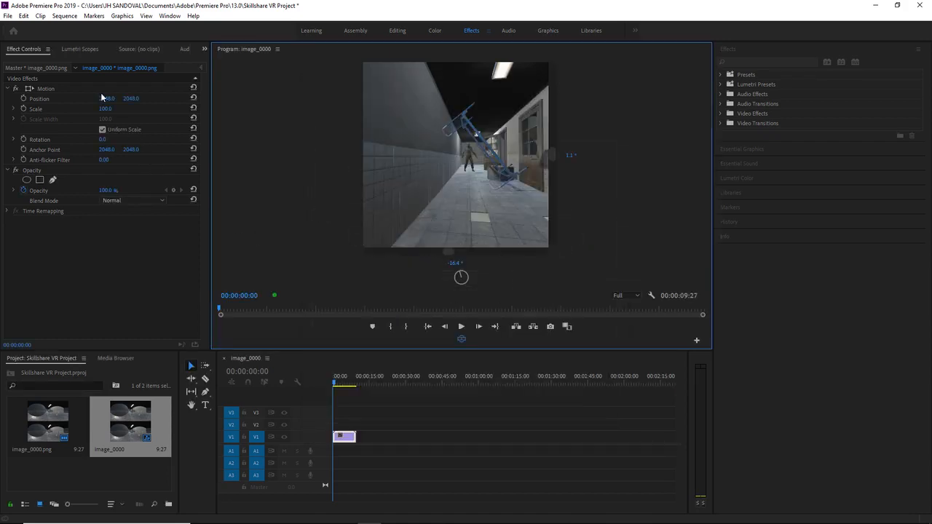
- Render the image_0000 sequence from In to Out
click(60, 16)
click(518, 276)
click(58, 17)
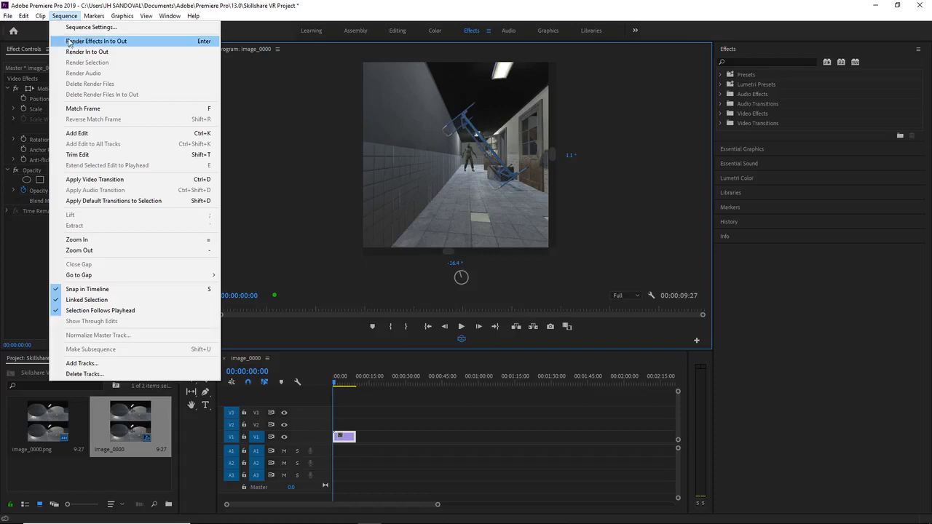
click(77, 52)
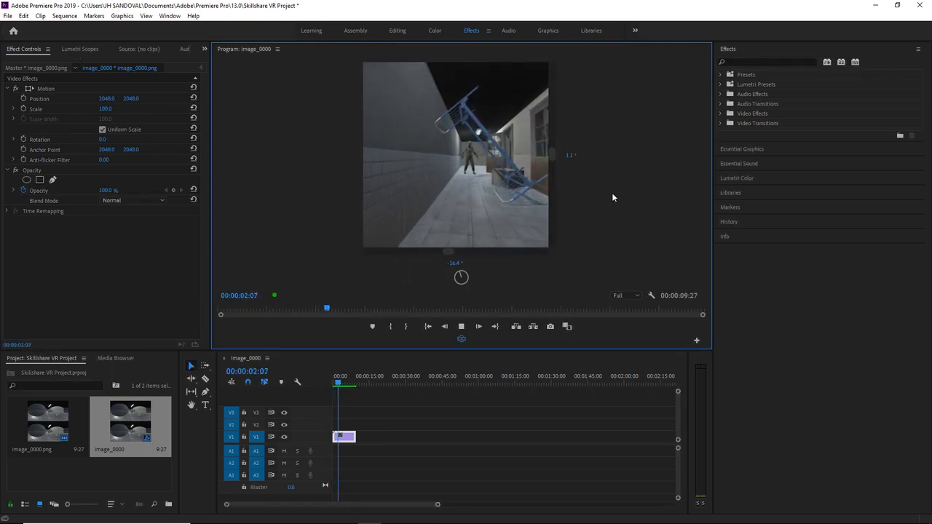
- Look around the 360-degree preview of the rendered footage and return the playhead to the start of the sequence
drag(500, 176, 311, 169)
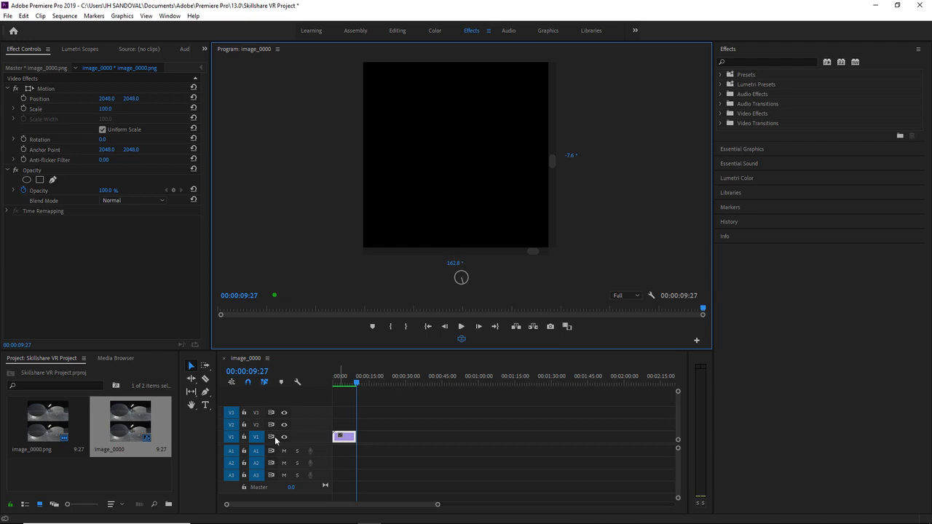
click(318, 385)
key(Home)
drag(408, 190, 564, 198)
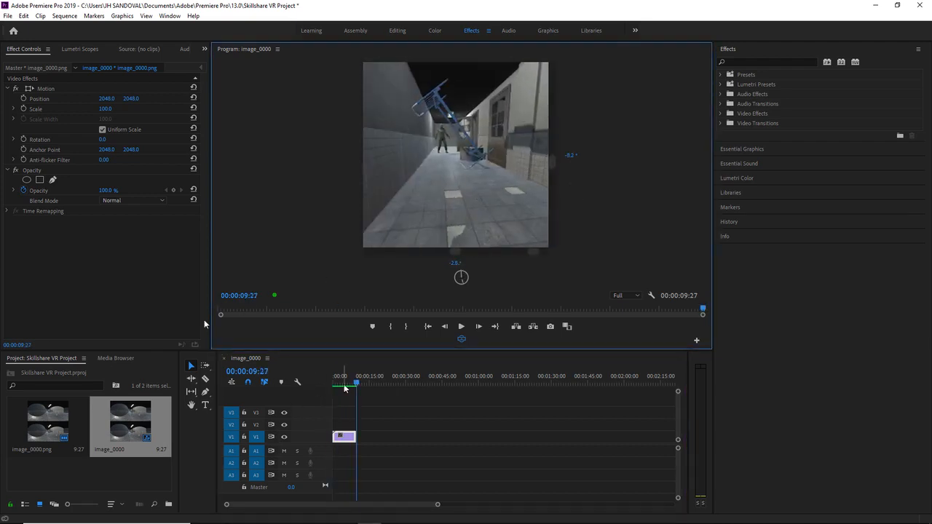
key(Home)
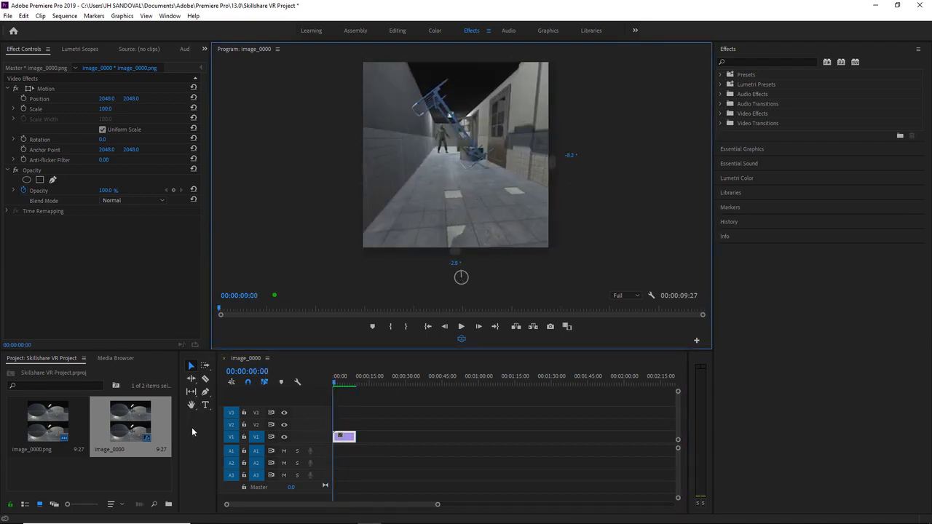
- Import TITLE.png from the Desktop and place it on track V2 at the start of the sequence
double_click(149, 464)
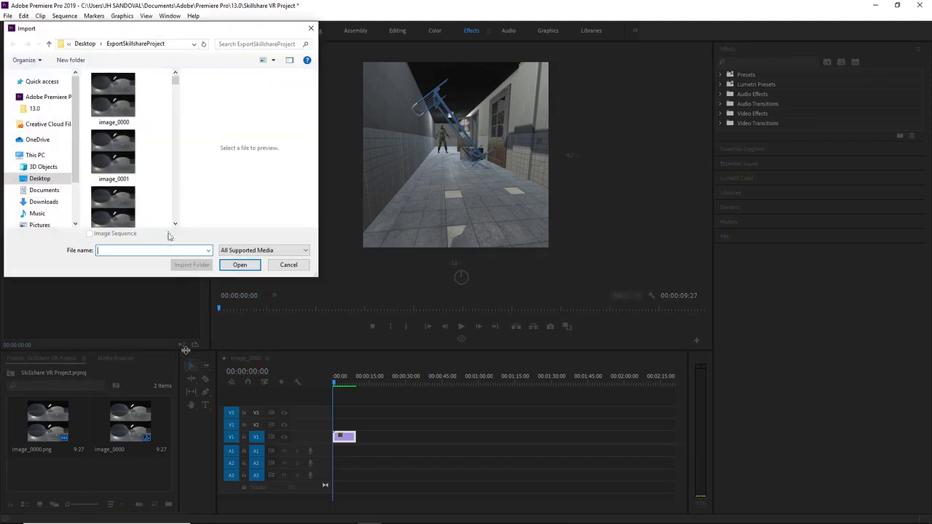
click(54, 180)
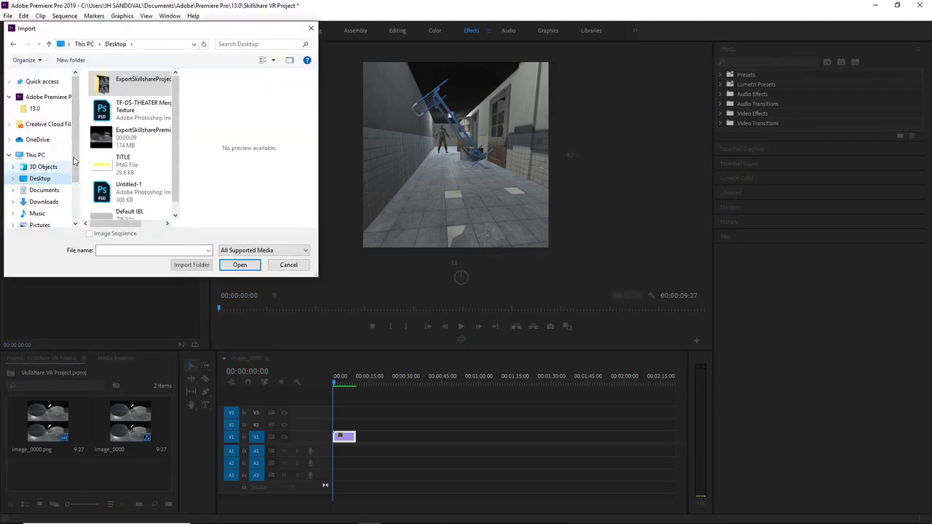
double_click(137, 160)
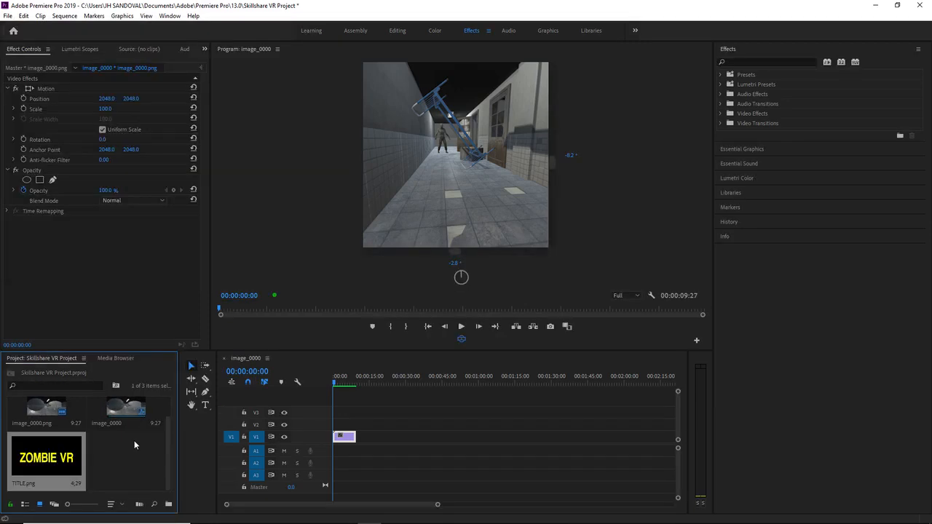
drag(42, 464, 362, 416)
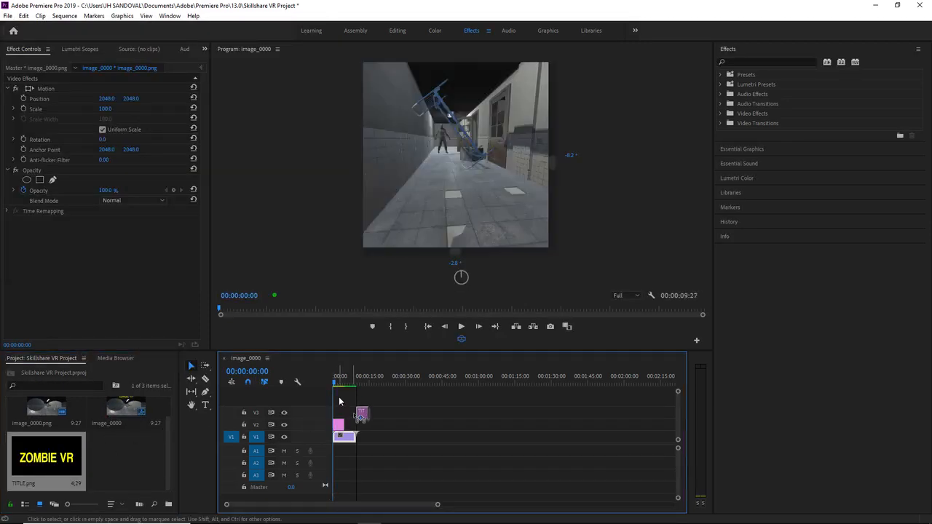
- Find the VR Plane to Sphere effect and apply it to the TITLE.png clip on V2
click(756, 61)
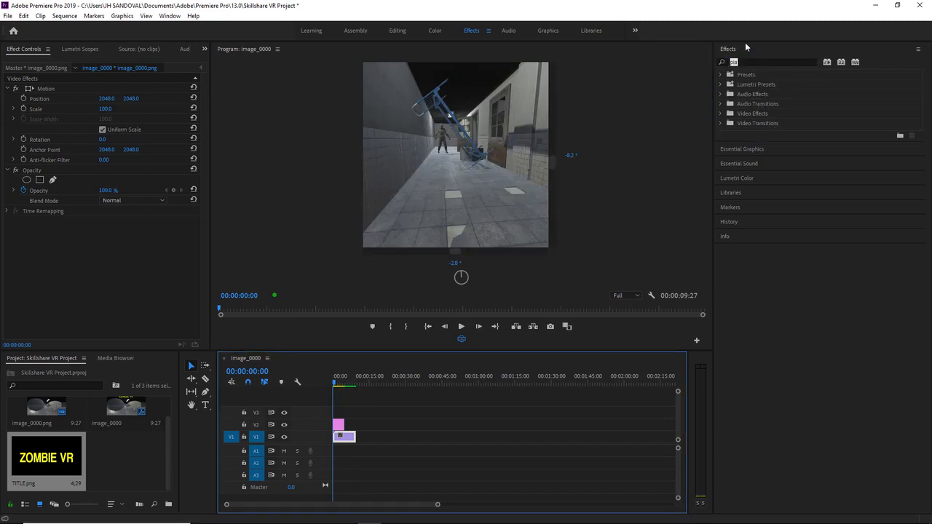
click(755, 61)
text(plane to)
drag(802, 133, 338, 425)
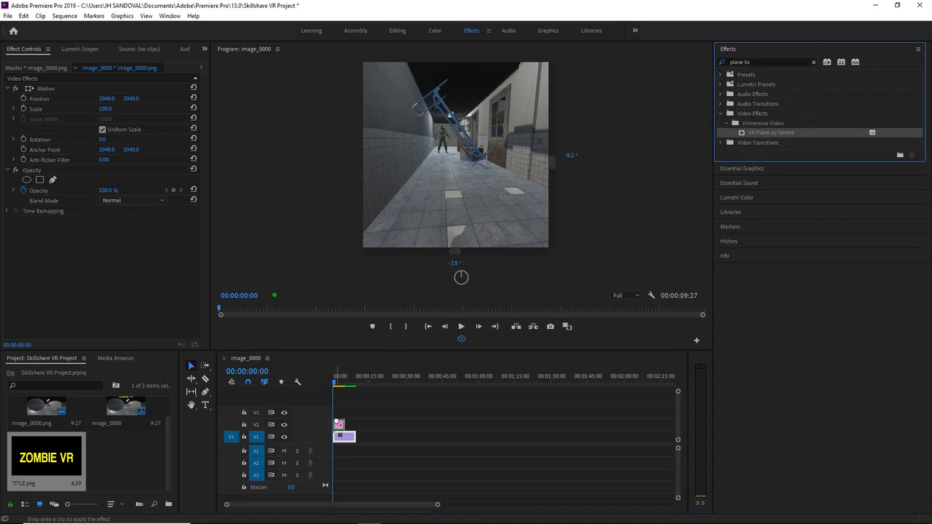
- Set the title clip's VR Plane to Sphere Projection Pan (Y axis) to -2.0°
click(338, 425)
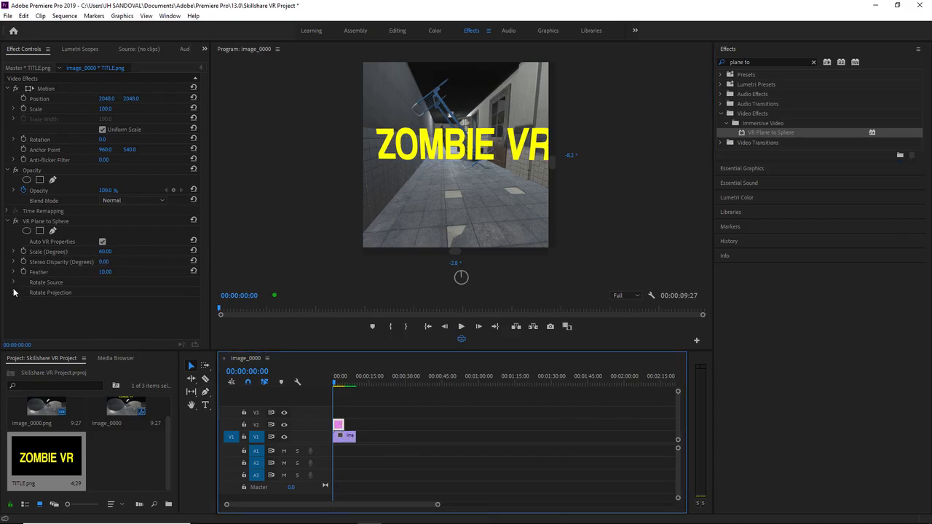
click(23, 226)
click(13, 293)
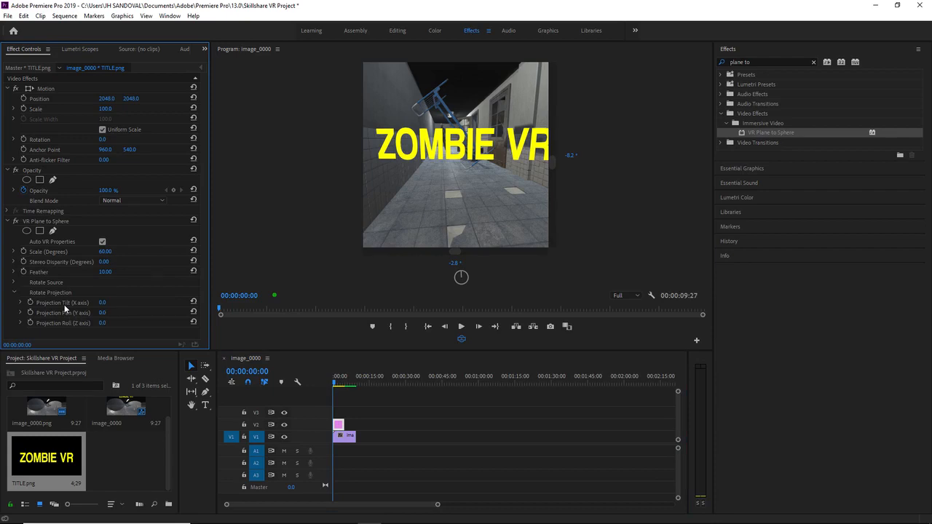
mouse_move(103, 313)
mouse_down()
mouse_move(125, 312)
mouse_move(115, 313)
mouse_up()
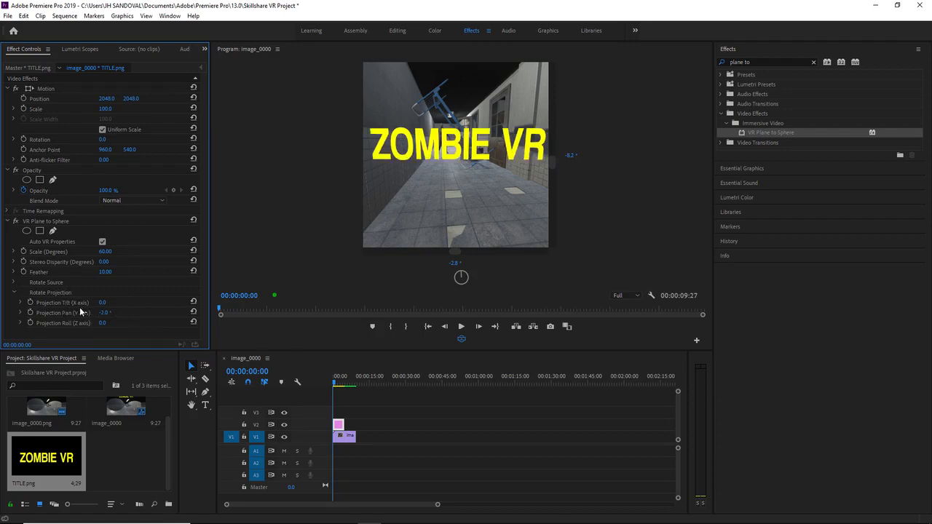
- Render the sequence with the title from In to Out and return the playhead to the start
key(ctrl)
click(65, 16)
click(87, 51)
click(358, 380)
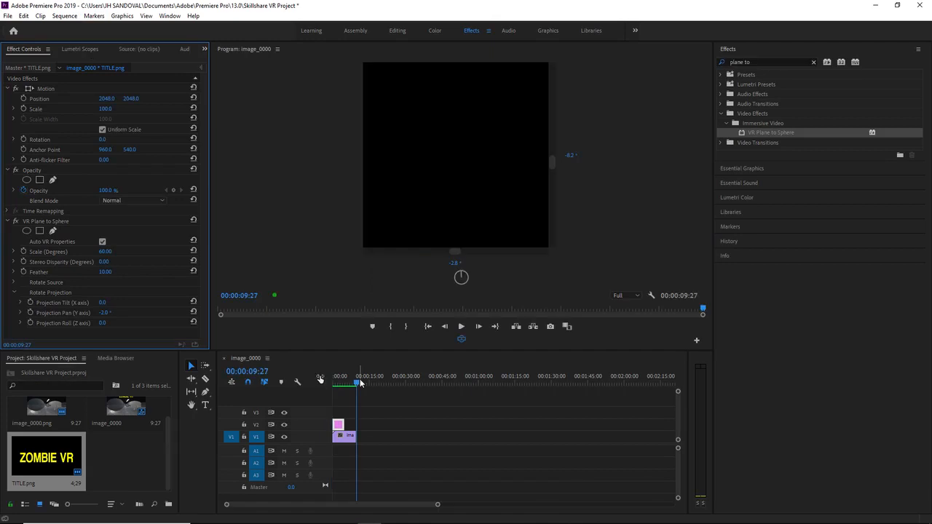
click(320, 380)
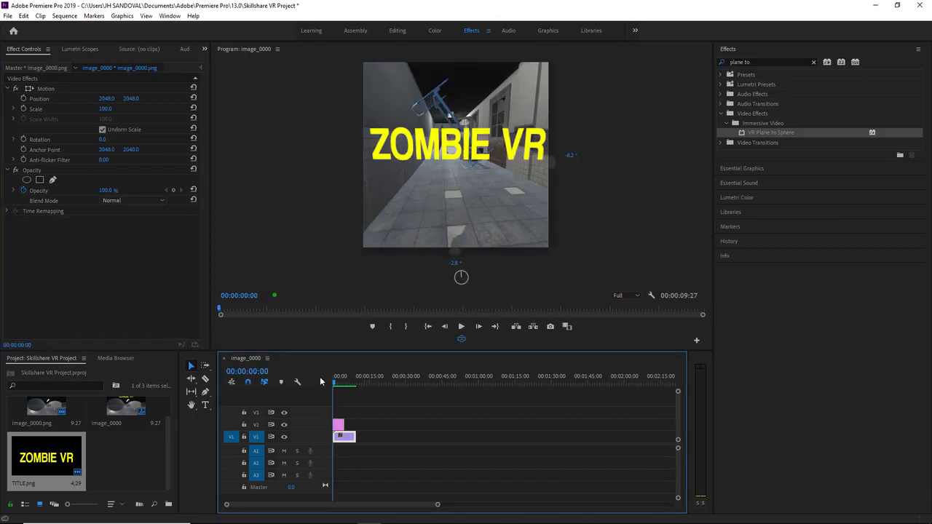
- Open the media export settings for the image_0000 sequence and match the H.264 video settings to the source
click(8, 16)
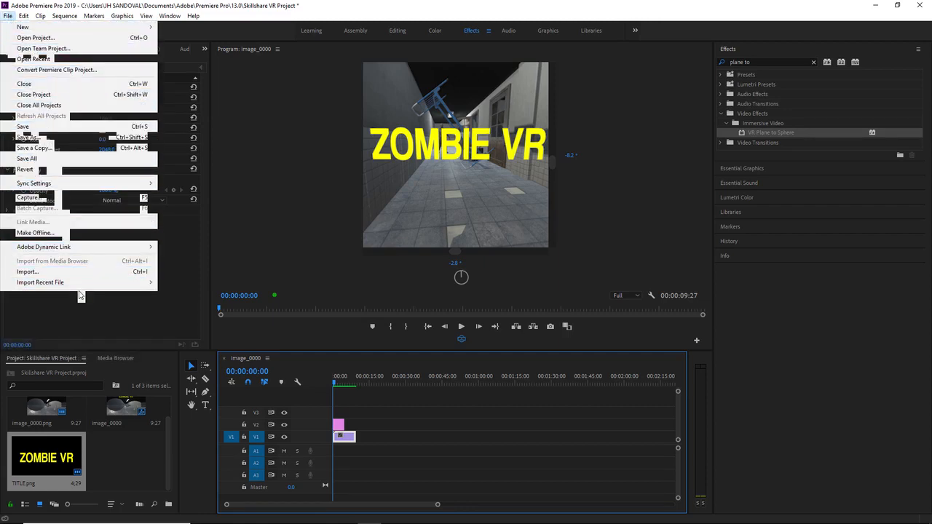
click(175, 299)
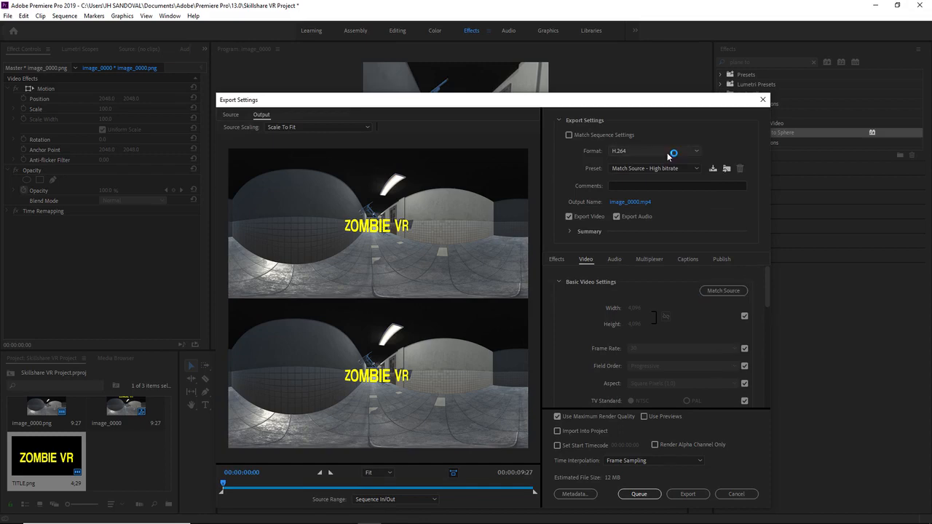
click(727, 293)
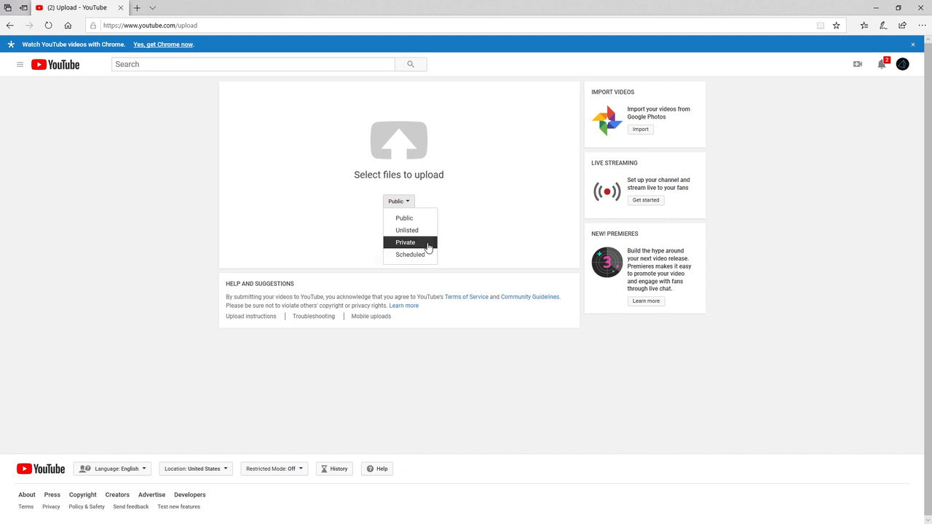
- Switch to YouTube, upload the exported video as Unlisted, title it VR Project, and finish its upload details
click(426, 231)
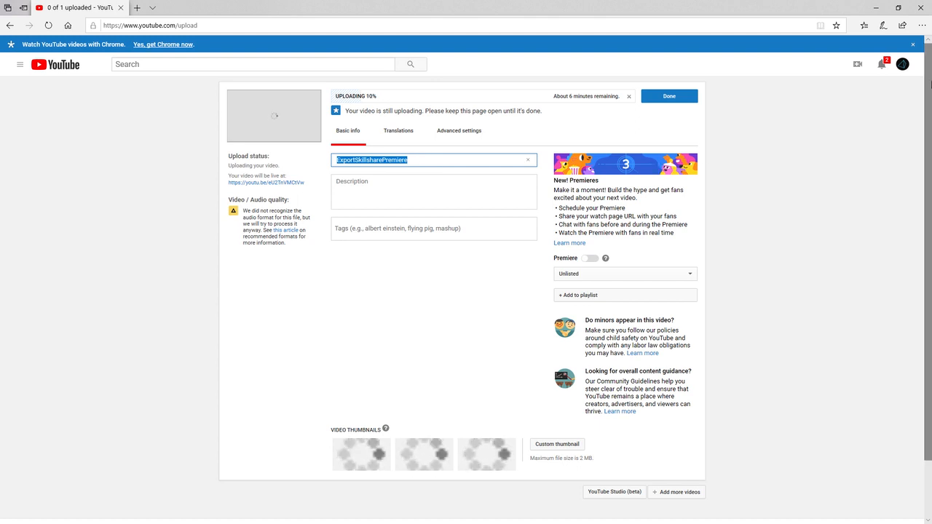
text(V)
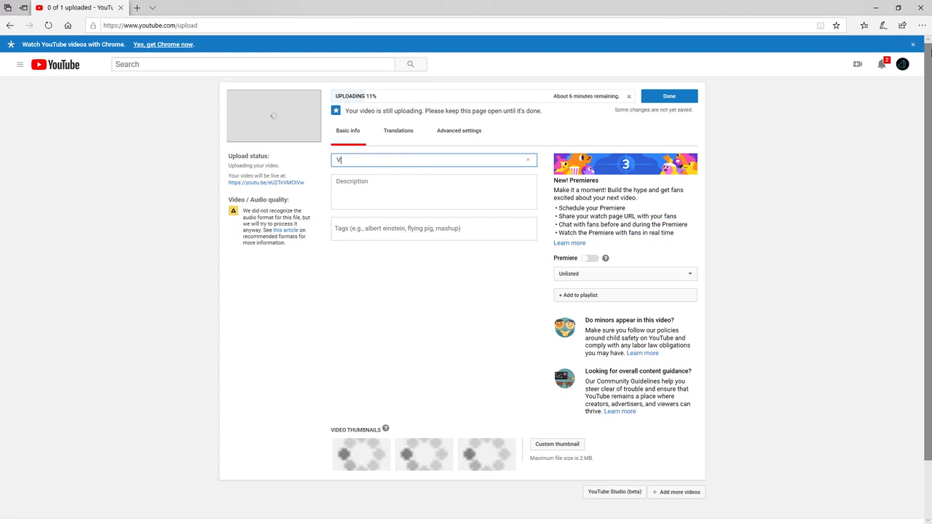
text(R Pro)
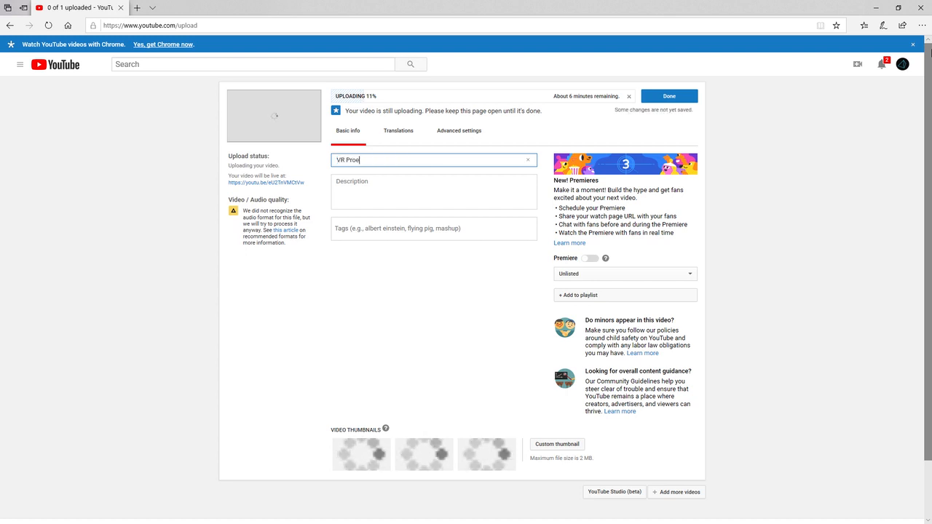
text(ject)
key(Tab)
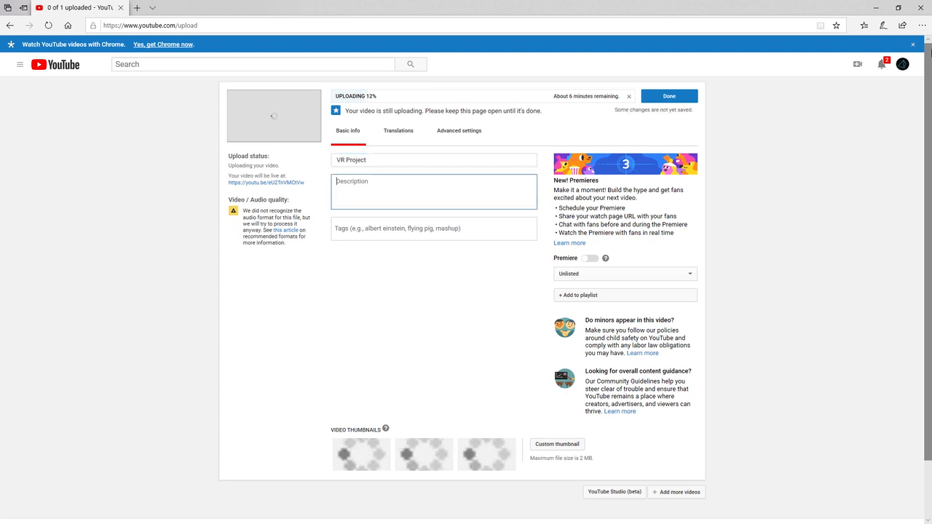
key(Tab)
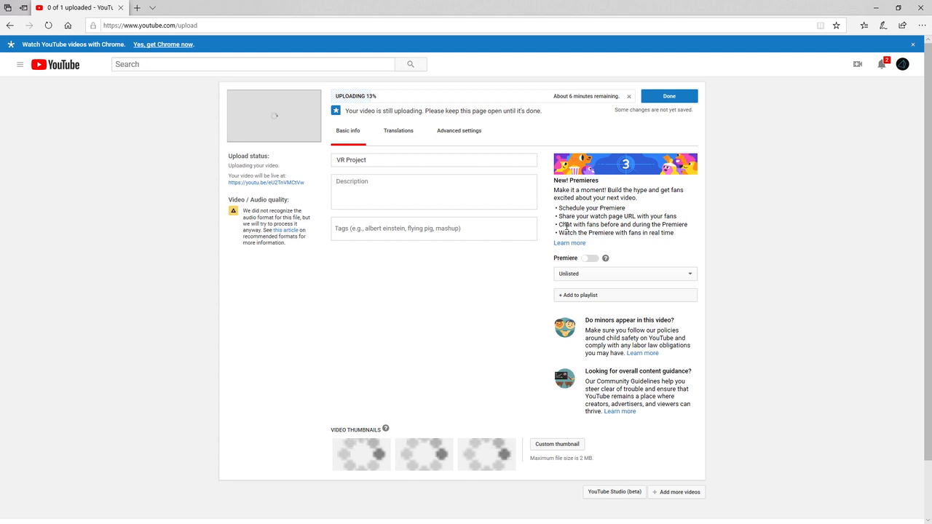
click(528, 225)
click(449, 130)
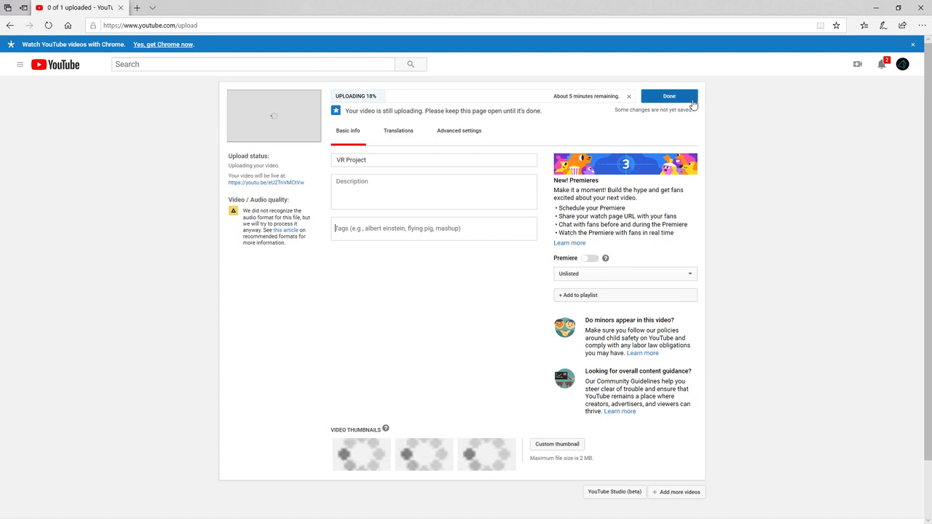
click(692, 101)
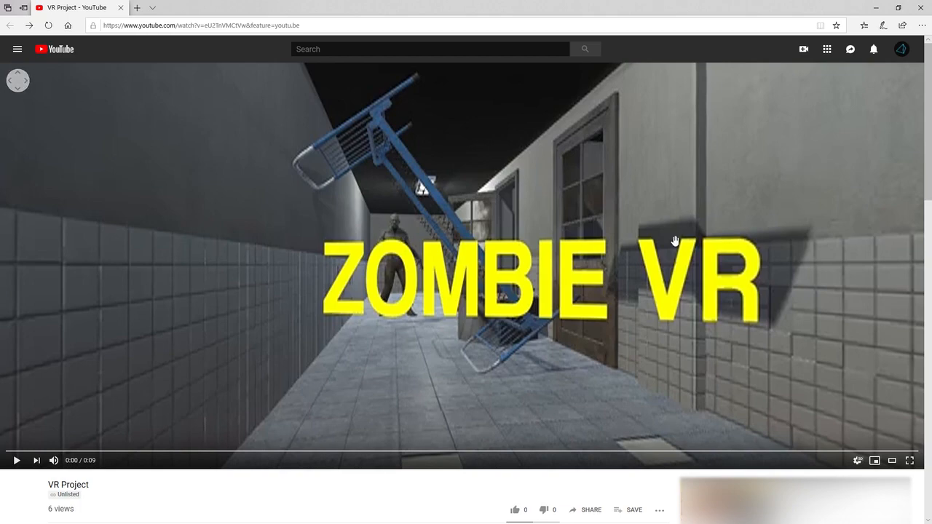
- Play the uploaded VR Project video and look around the 360-degree corridor scene to check the title and surroundings
click(13, 461)
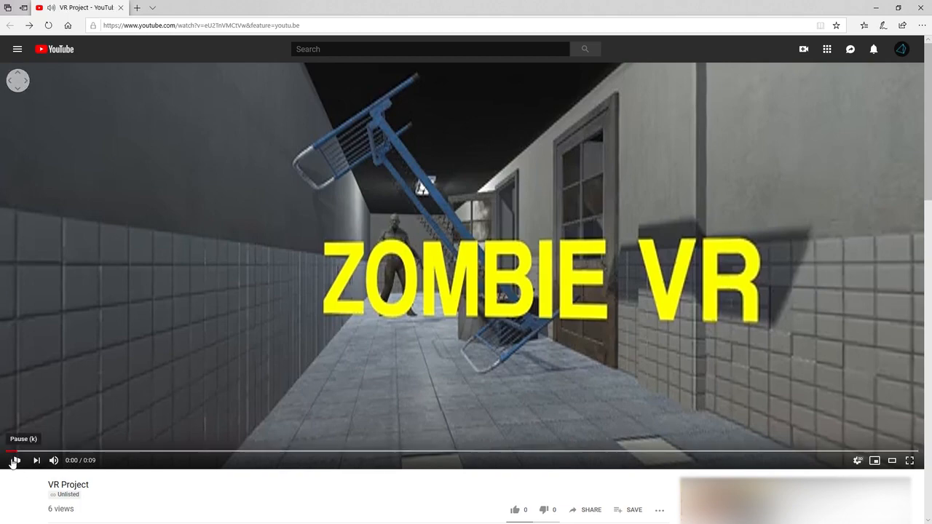
drag(327, 357, 6, 308)
drag(445, 309, 14, 306)
drag(299, 306, 655, 303)
drag(259, 302, 418, 327)
click(856, 458)
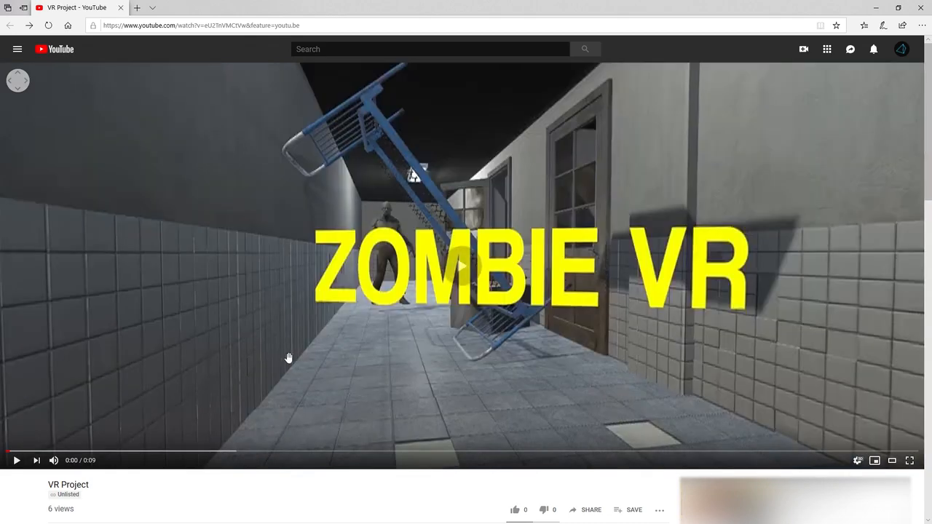
drag(359, 351, 2, 360)
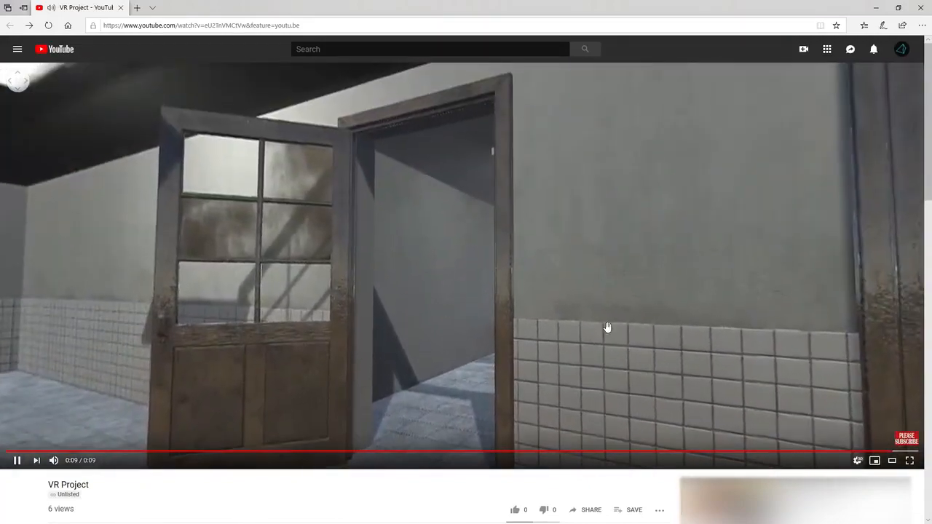
drag(634, 254, 376, 257)
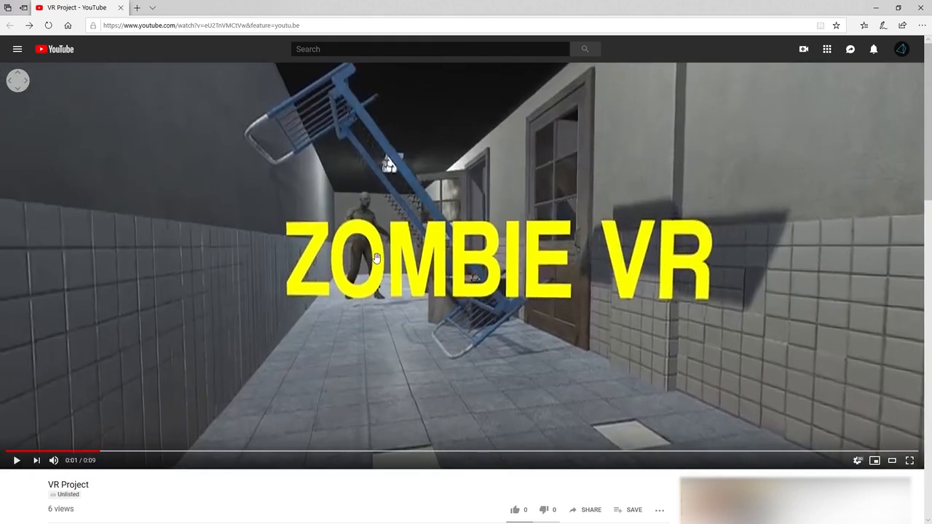
drag(377, 257, 422, 244)
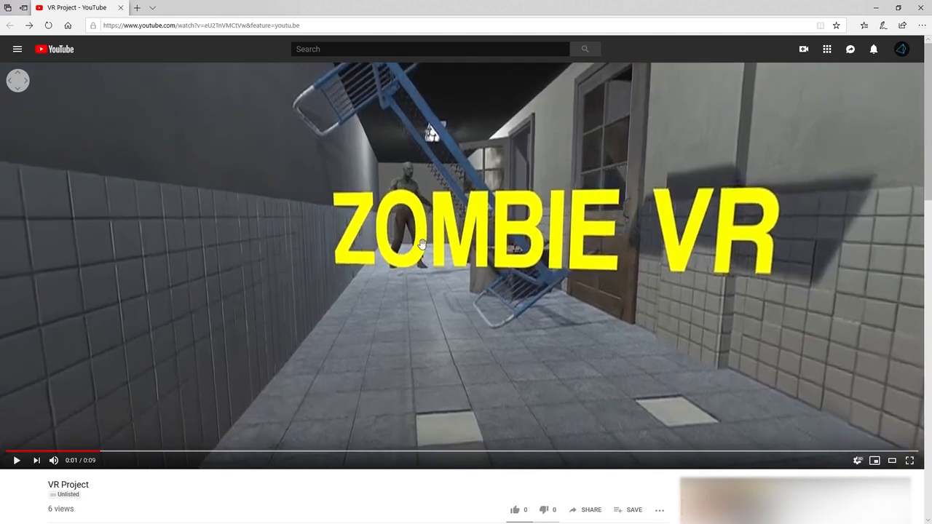